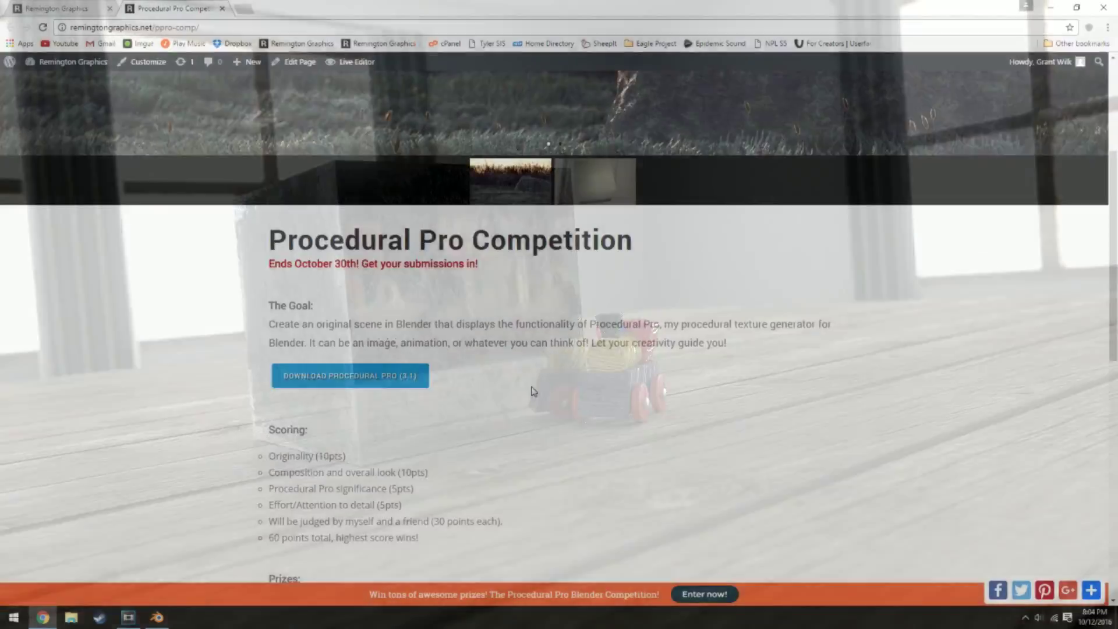
Scroll through the Procedural Pro Competition page down to its entry form and back.
{"action": "scroll", "coordinate": [527, 389], "scroll_direction": "down", "scroll_amount": 5}
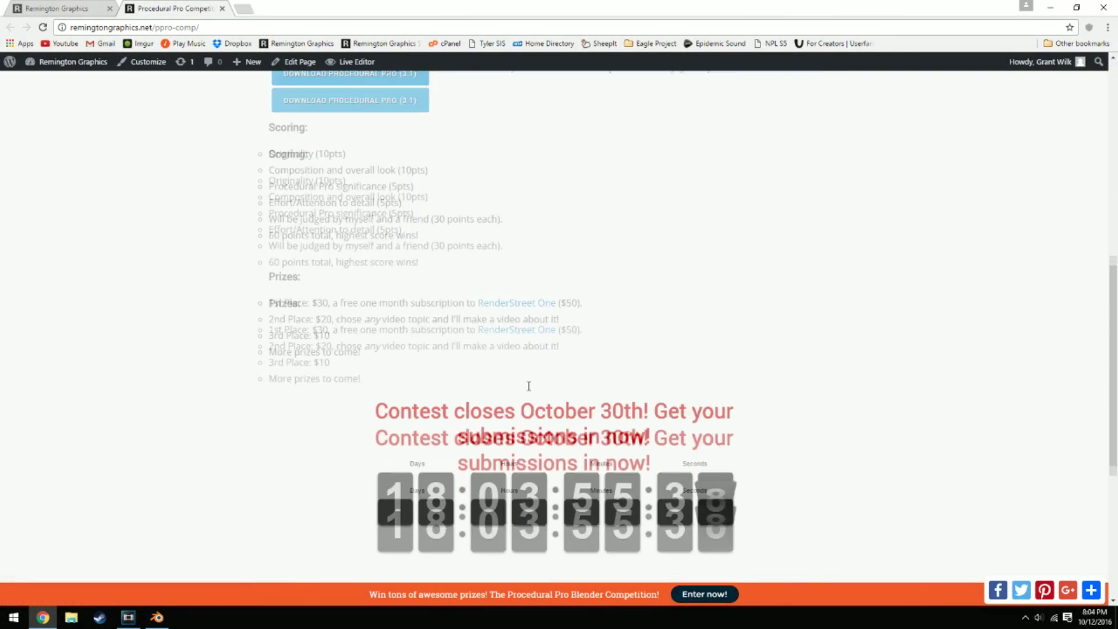
{"action": "scroll", "coordinate": [387, 337], "scroll_direction": "down", "scroll_amount": 2}
{"action": "left_click_drag", "start_coordinate": [386, 338], "coordinate": [559, 326]}
{"action": "scroll", "coordinate": [574, 343], "scroll_direction": "down", "scroll_amount": 2}
{"action": "left_click", "coordinate": [524, 318]}
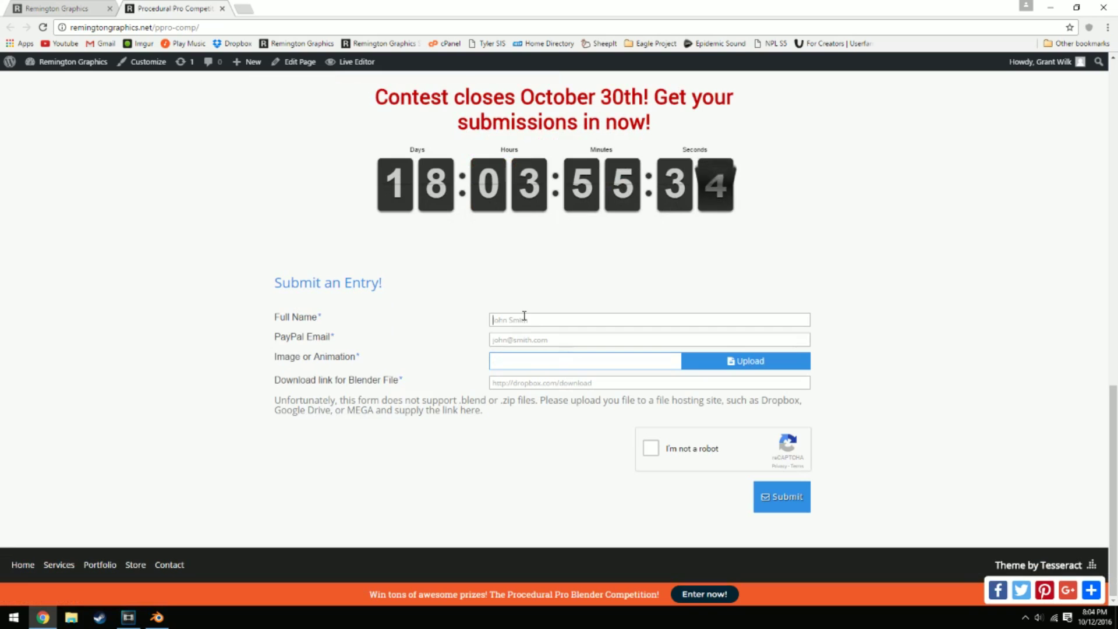
{"action": "scroll", "coordinate": [524, 326], "scroll_direction": "up", "scroll_amount": 15}
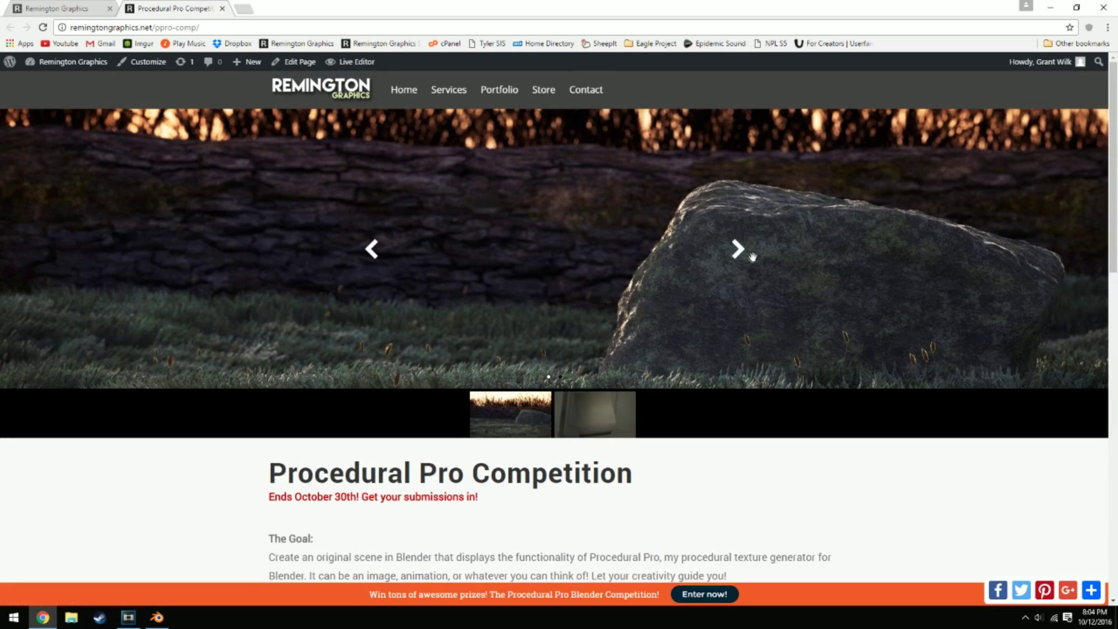
Play the header slider's video slide, then return the slider to the rock image.
{"action": "left_click", "coordinate": [738, 249]}
{"action": "left_click", "coordinate": [556, 247]}
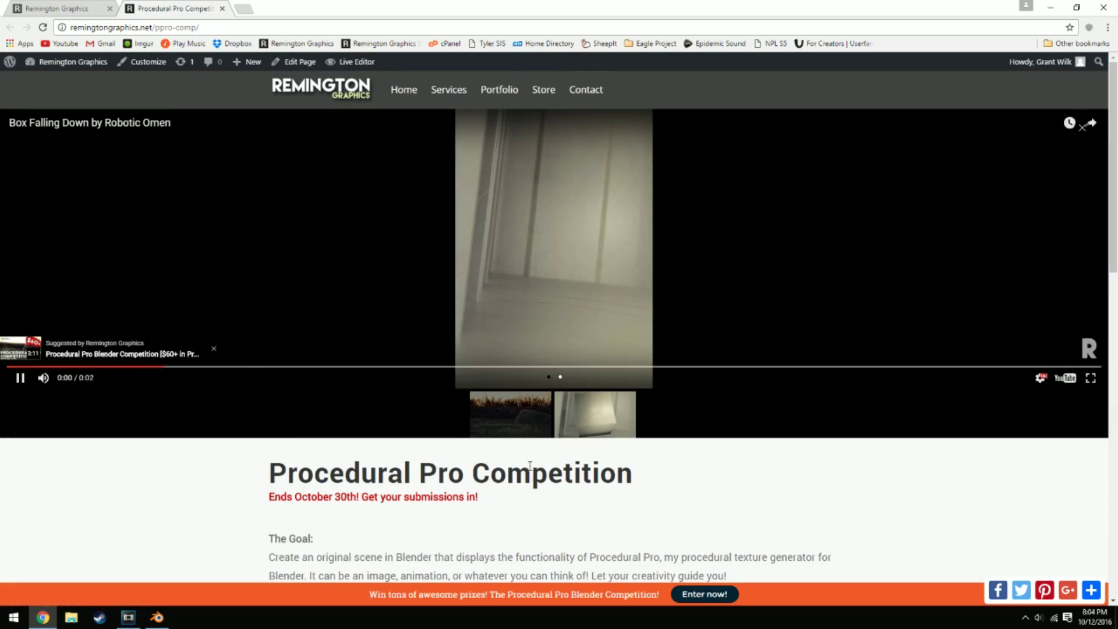
{"action": "left_click", "coordinate": [515, 432]}
Skim the page once more and close the Procedural Pro Competition tab with Ctrl+W.
{"action": "scroll", "coordinate": [510, 460], "scroll_direction": "down", "scroll_amount": 6}
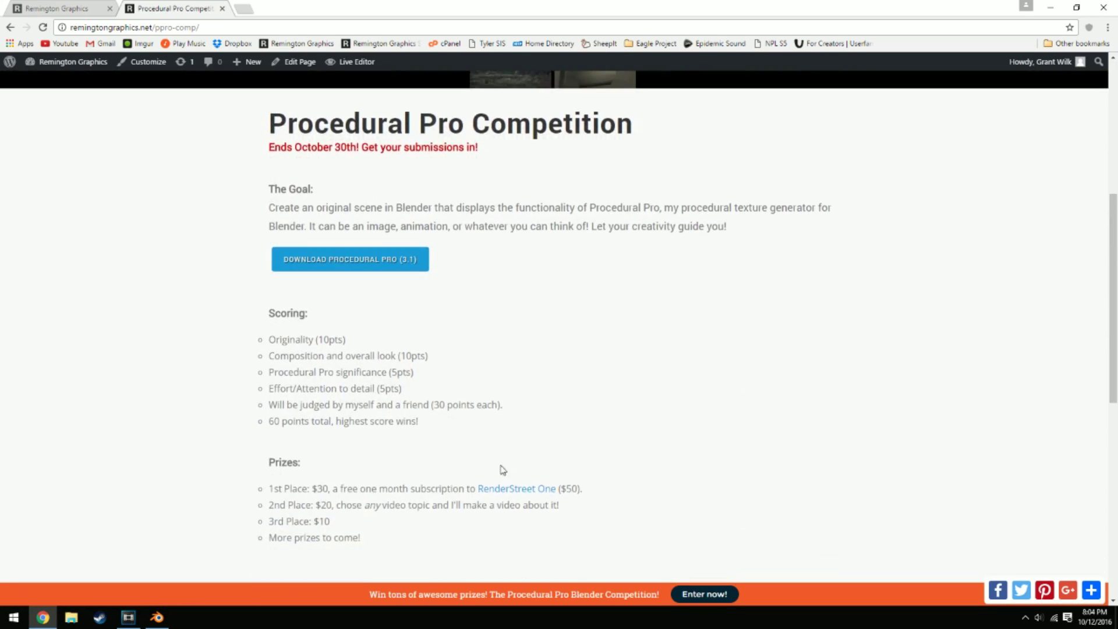
{"action": "scroll", "coordinate": [503, 469], "scroll_direction": "down", "scroll_amount": 9}
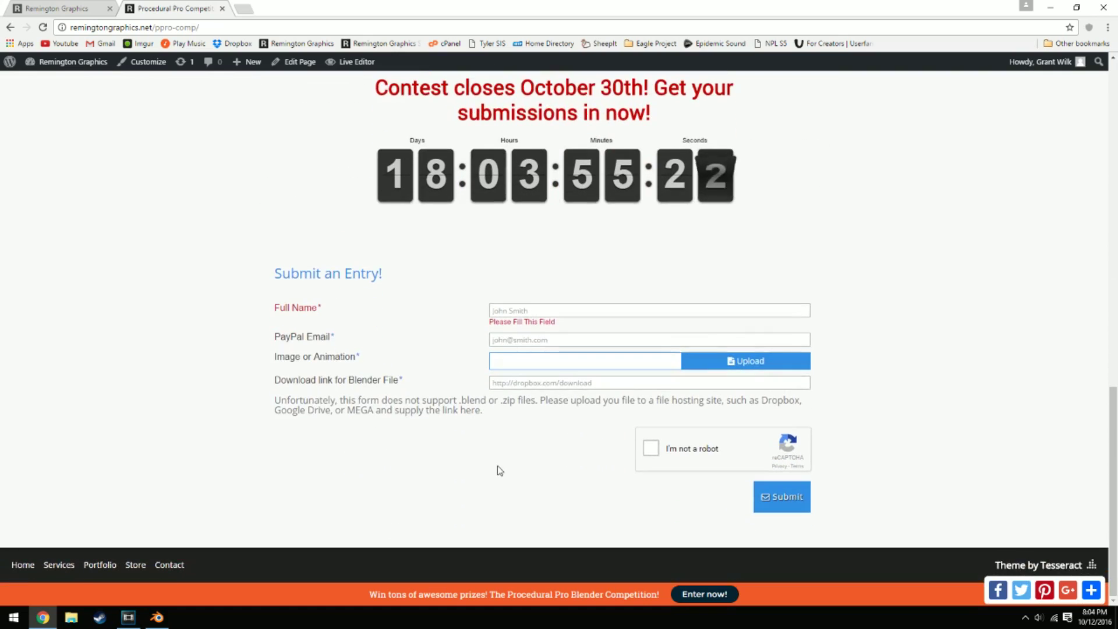
{"action": "scroll", "coordinate": [437, 394], "scroll_direction": "up", "scroll_amount": 8}
{"action": "key", "text": "ctrl+w"}
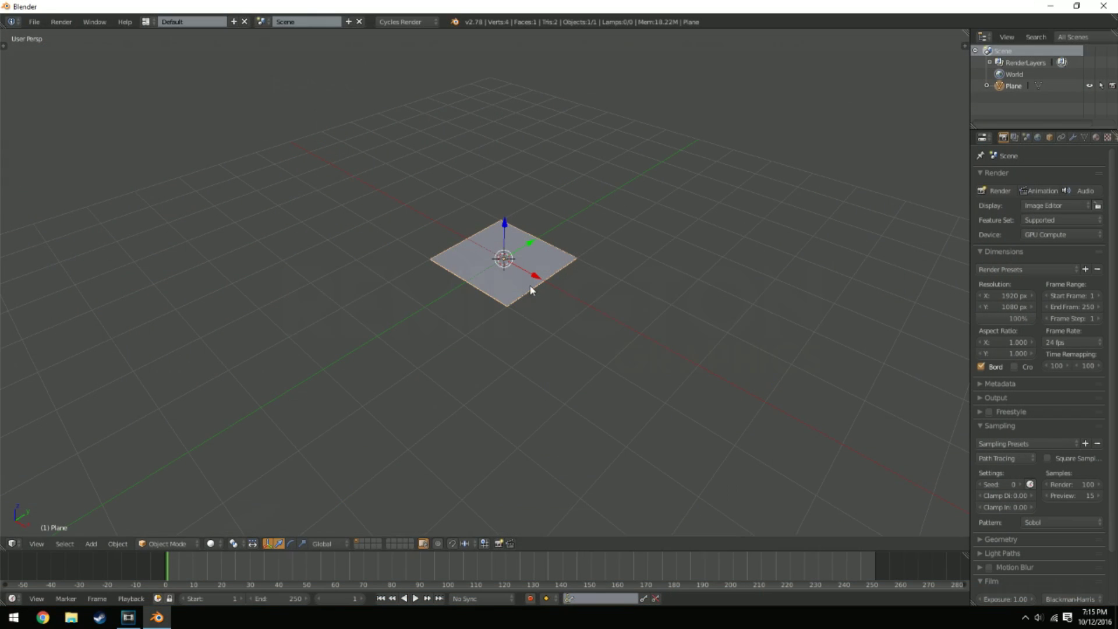
Filter the User Preferences Add-ons list by 'ANT' to find Add Mesh: ANT Landscape.
{"action": "left_click", "coordinate": [34, 21]}
{"action": "left_click", "coordinate": [76, 155]}
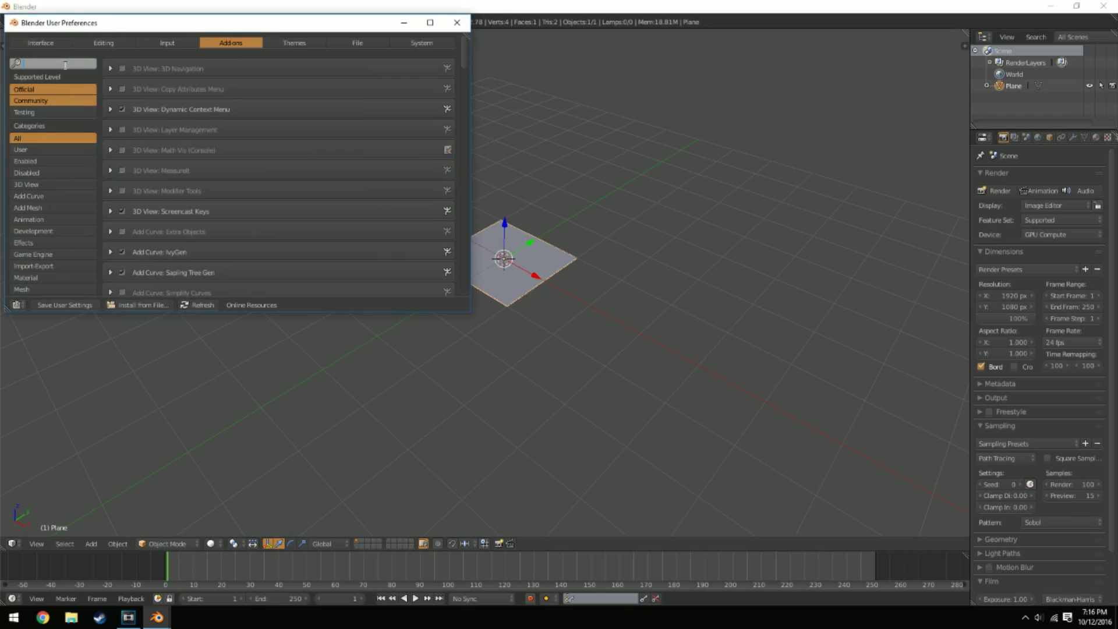
{"action": "type", "text": "ANT"}
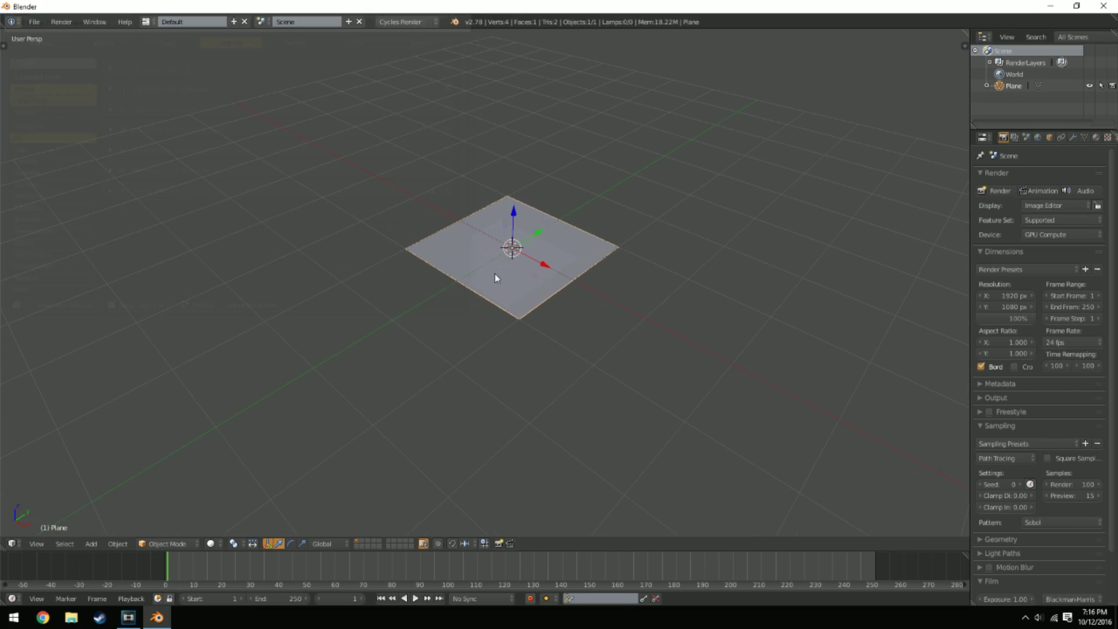
Delete the default plane and add a Landscape mesh from the Add > Mesh menu.
{"action": "key", "text": "x"}
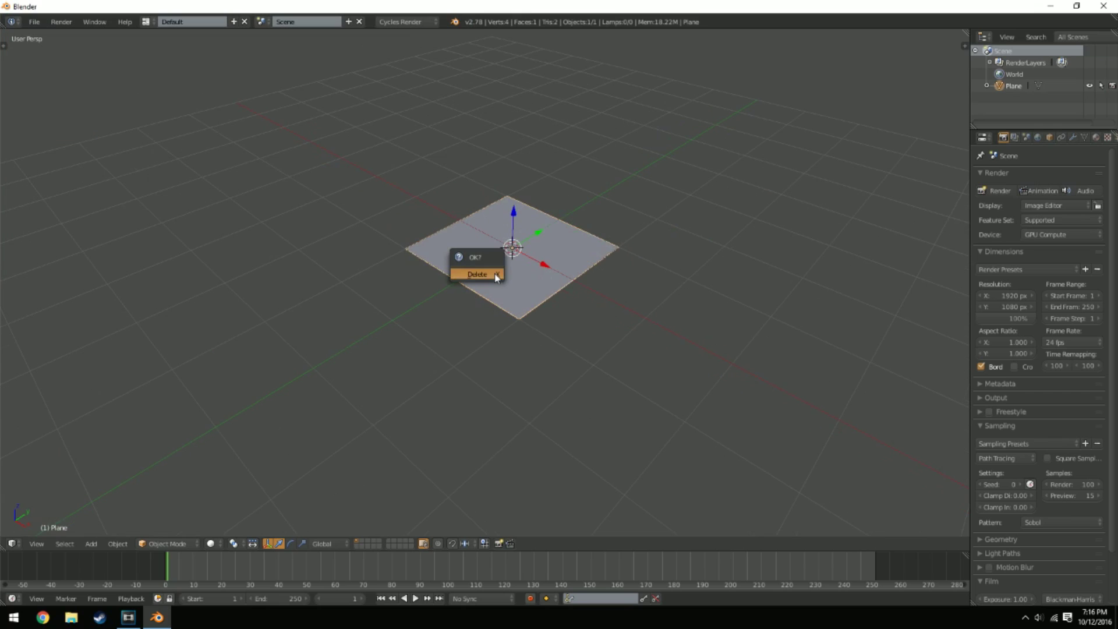
{"action": "left_click", "coordinate": [478, 274]}
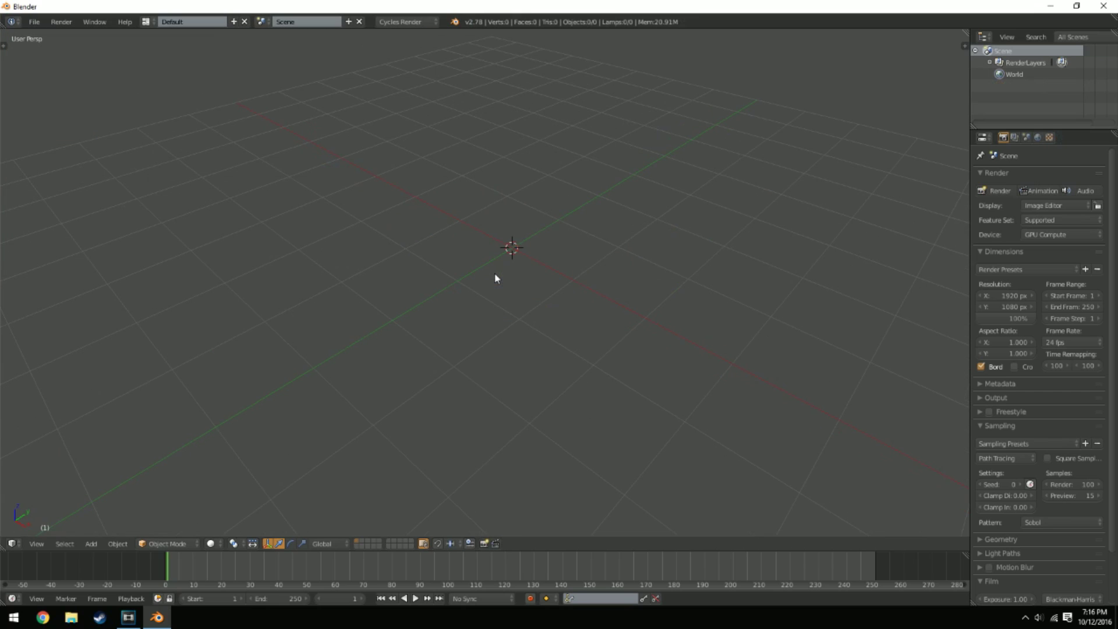
{"action": "key", "text": "shift+a"}
{"action": "mouse_move", "coordinate": [497, 277]}
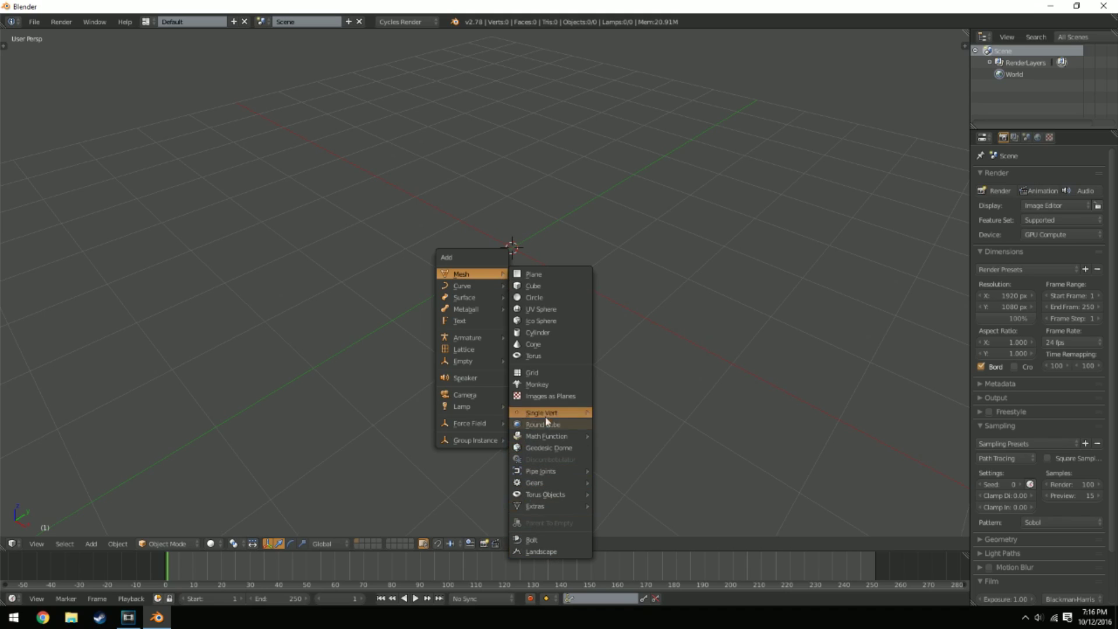
{"action": "mouse_move", "coordinate": [538, 507]}
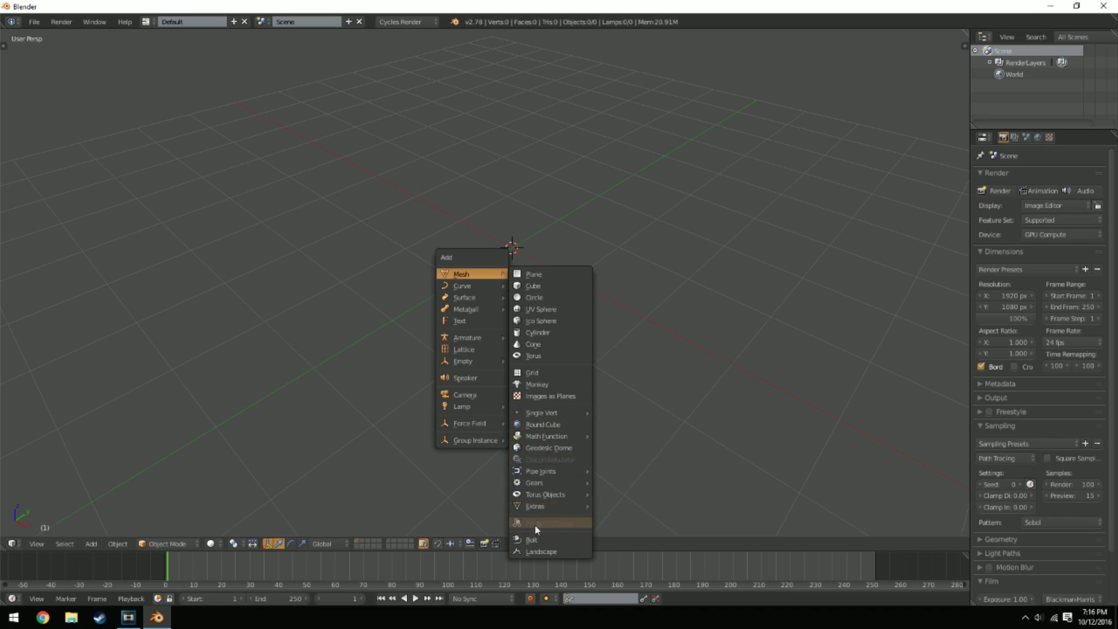
{"action": "left_click", "coordinate": [533, 556]}
Show and enlarge the Landscape settings panel, and orbit to a frontal terrain view.
{"action": "key", "text": "t"}
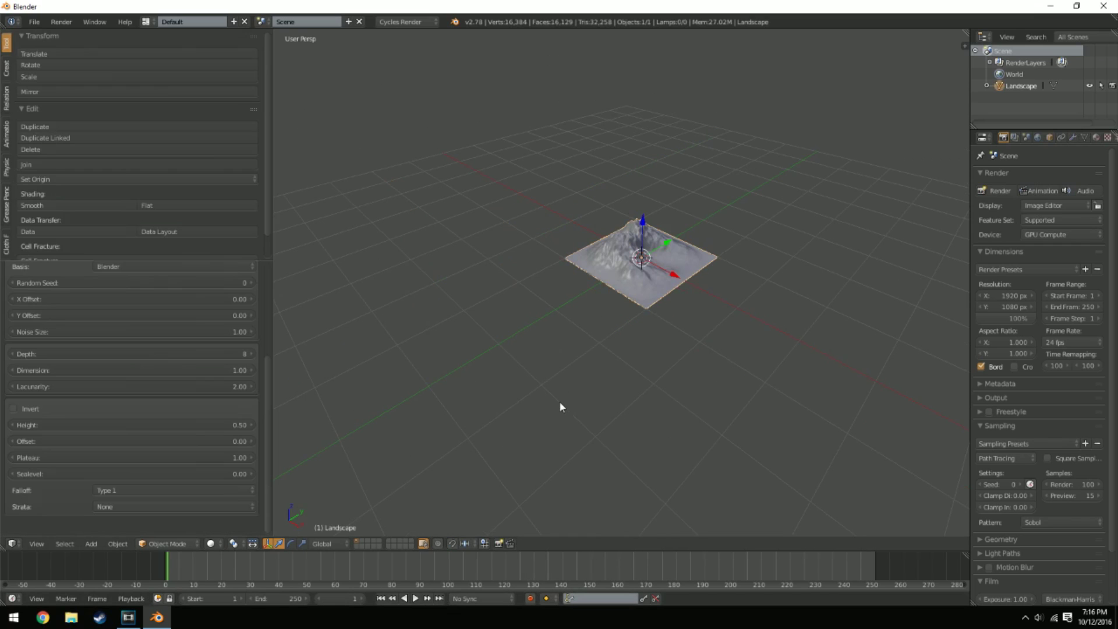
{"action": "left_click_drag", "start_coordinate": [128, 256], "coordinate": [143, 149]}
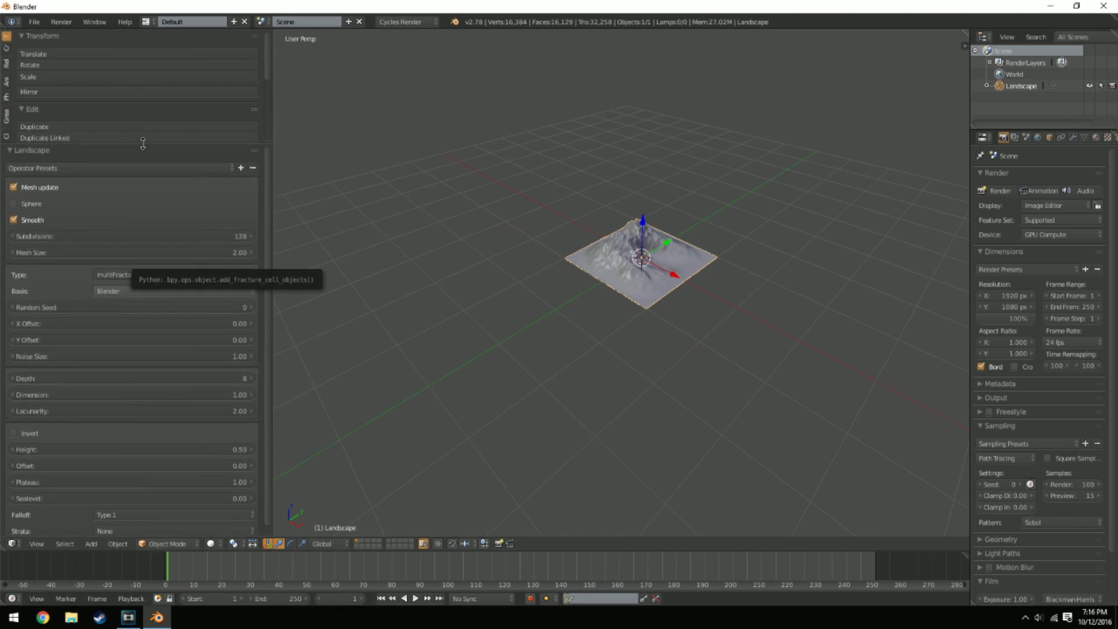
{"action": "left_click", "coordinate": [10, 151]}
{"action": "left_click", "coordinate": [10, 150]}
{"action": "scroll", "coordinate": [41, 167], "scroll_direction": "down", "scroll_amount": 1}
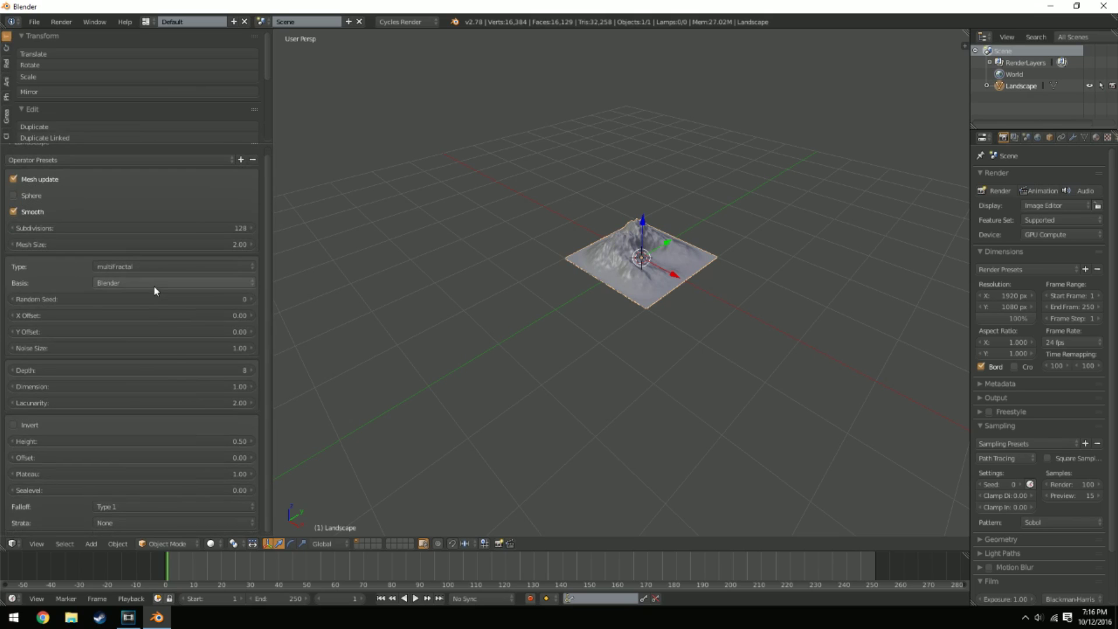
{"action": "middle_click_drag", "start_coordinate": [652, 279], "coordinate": [690, 266]}
{"action": "scroll", "coordinate": [690, 266], "scroll_direction": "up", "scroll_amount": 3}
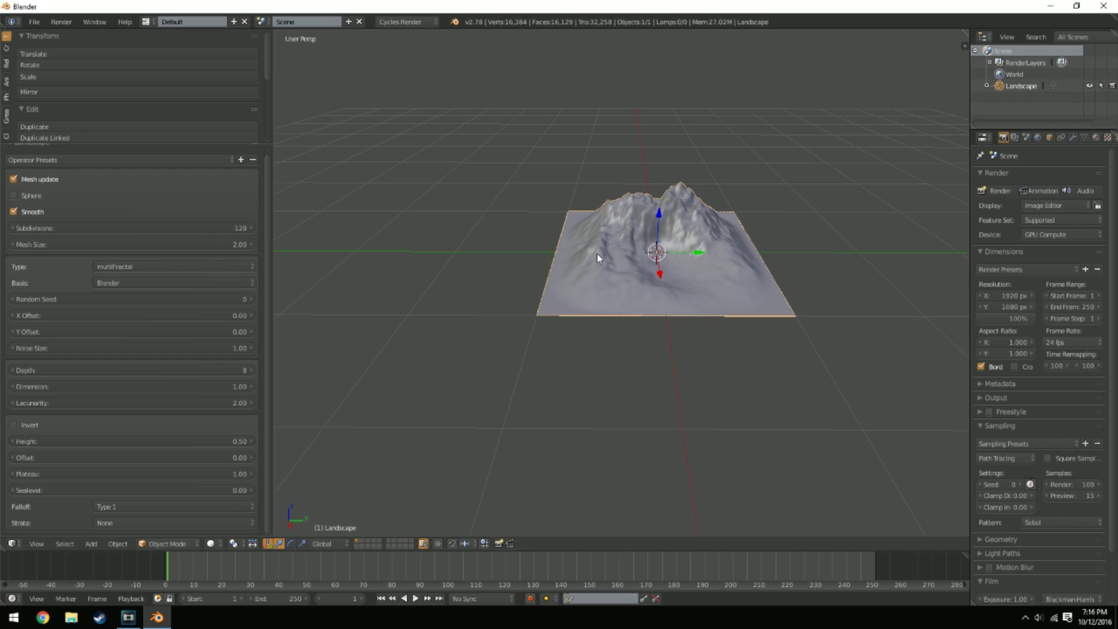
{"action": "scroll", "coordinate": [90, 228], "scroll_direction": "up", "scroll_amount": 1}
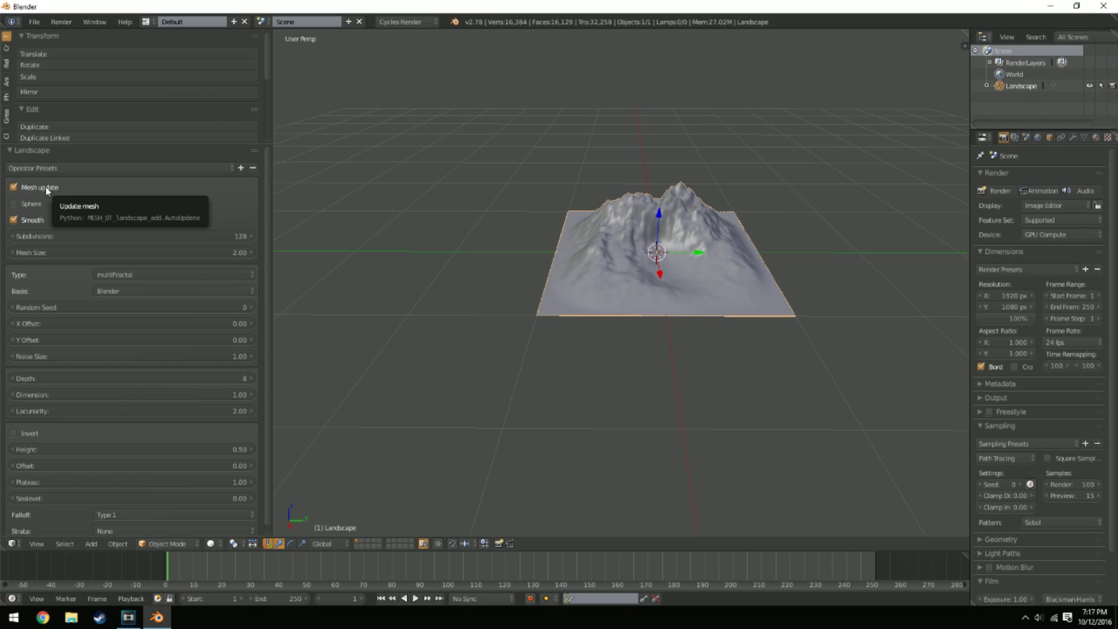
Preview the Sphere option as a rock, turn it back off, and enable Smooth shading.
{"action": "left_click", "coordinate": [34, 205]}
{"action": "middle_click_drag", "start_coordinate": [418, 243], "coordinate": [597, 264]}
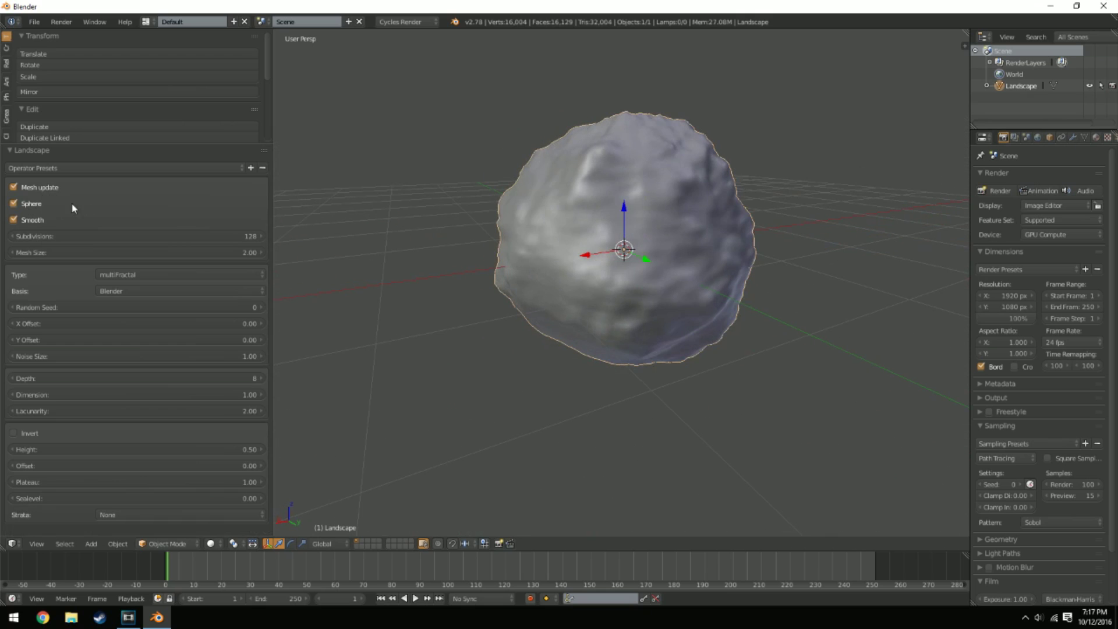
{"action": "middle_click_drag", "start_coordinate": [74, 208], "coordinate": [239, 204]}
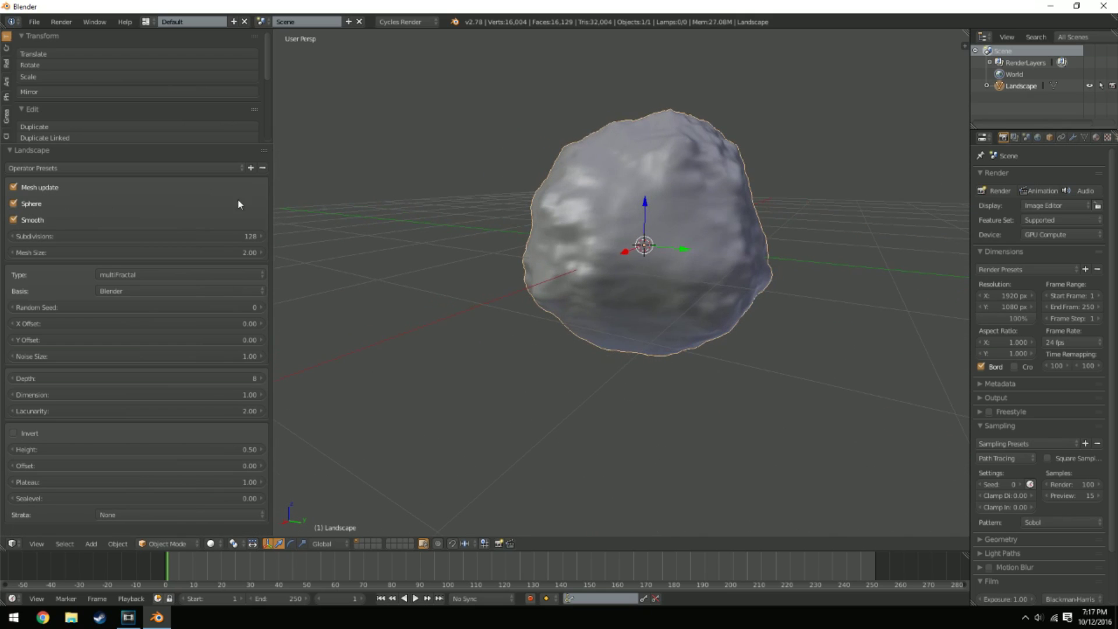
{"action": "left_click", "coordinate": [31, 204]}
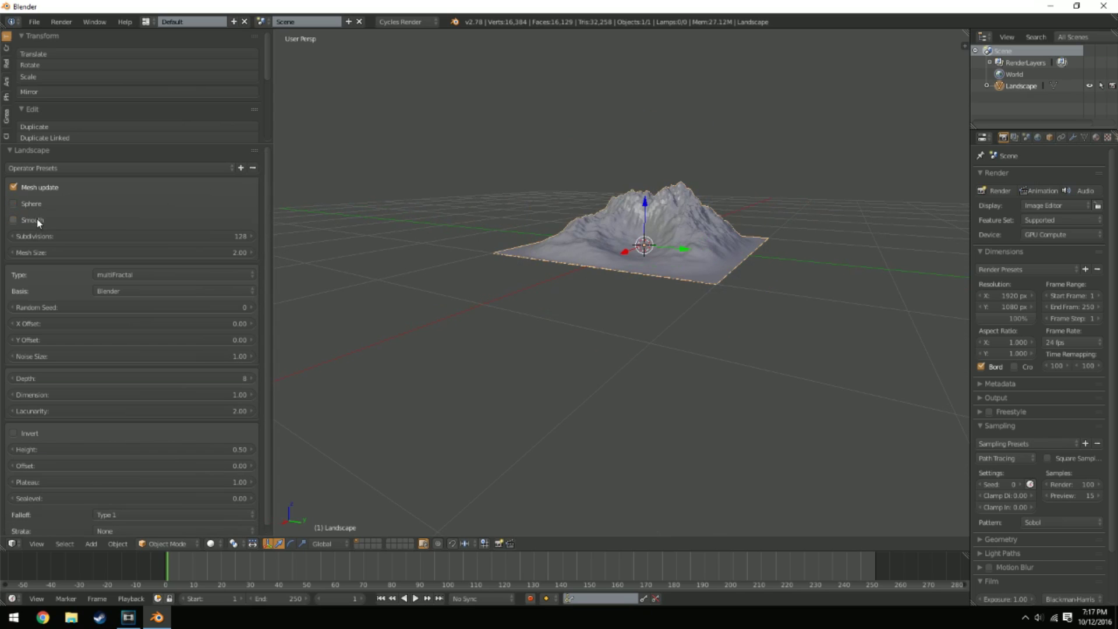
{"action": "scroll", "coordinate": [609, 256], "scroll_direction": "up", "scroll_amount": 5}
{"action": "middle_click_drag", "start_coordinate": [609, 256], "coordinate": [545, 289]}
{"action": "left_click", "coordinate": [36, 224]}
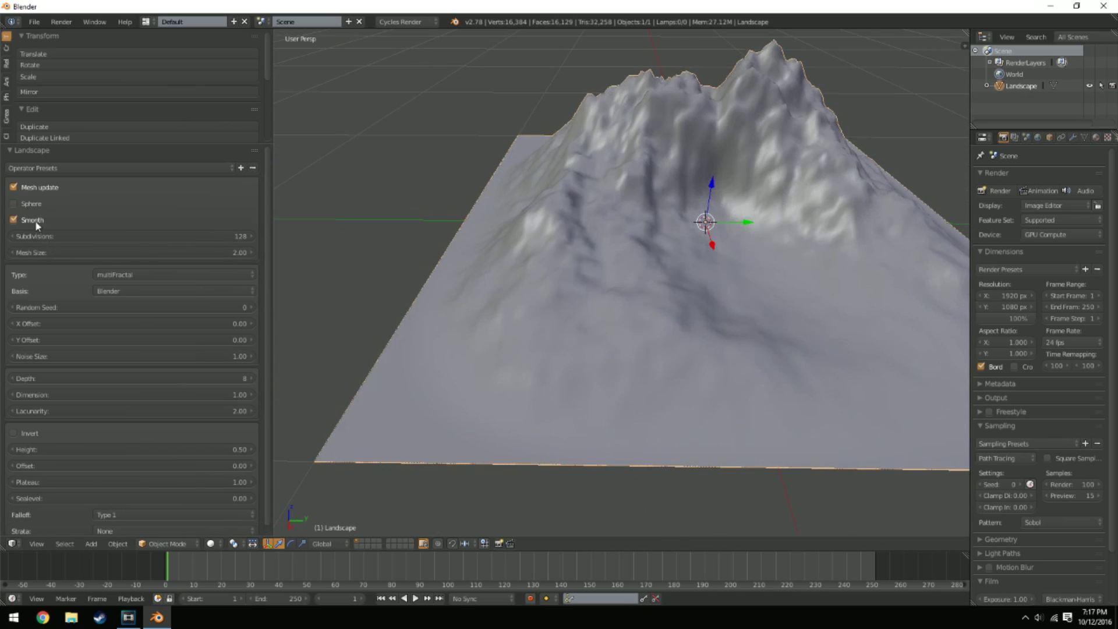
Try 256 subdivisions on the landscape, then restore them to 128.
{"action": "left_click", "coordinate": [43, 240]}
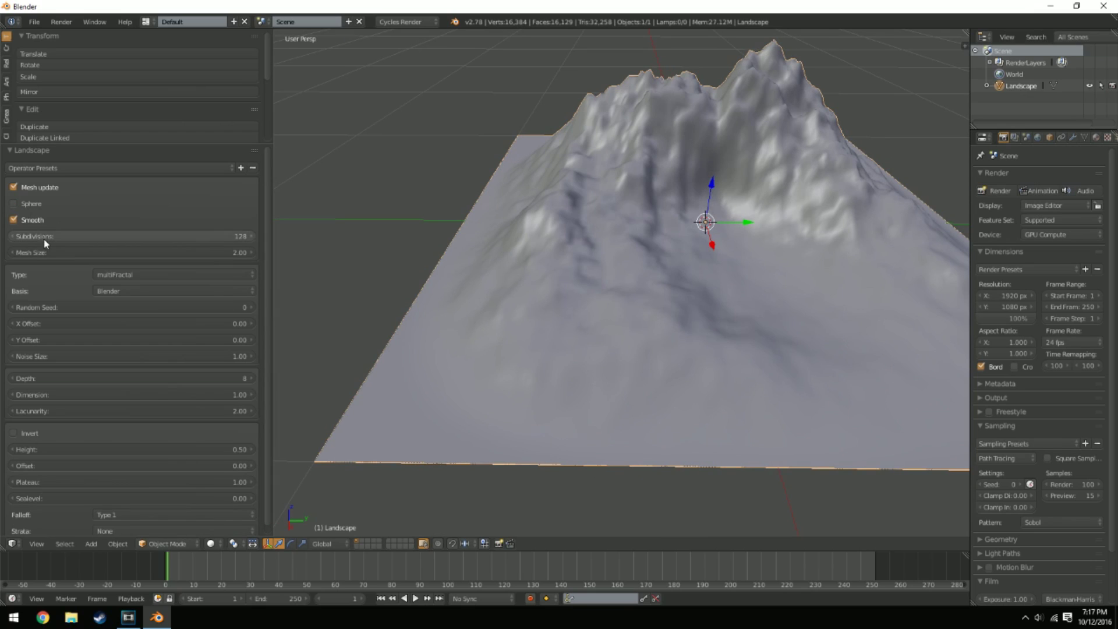
{"action": "key", "text": "Return"}
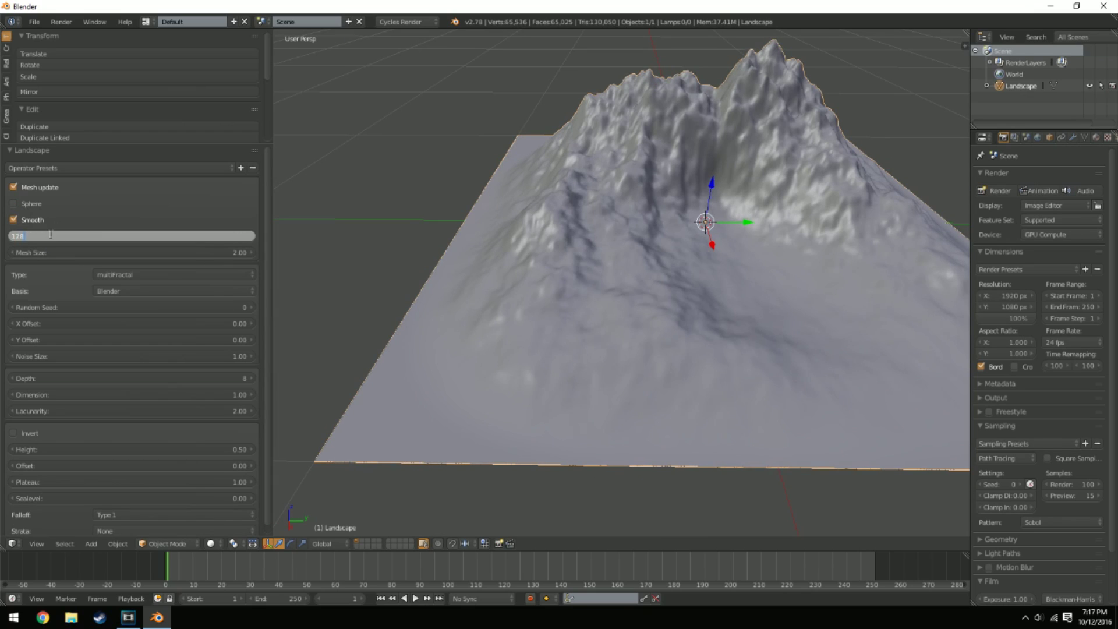
{"action": "key", "text": "Return"}
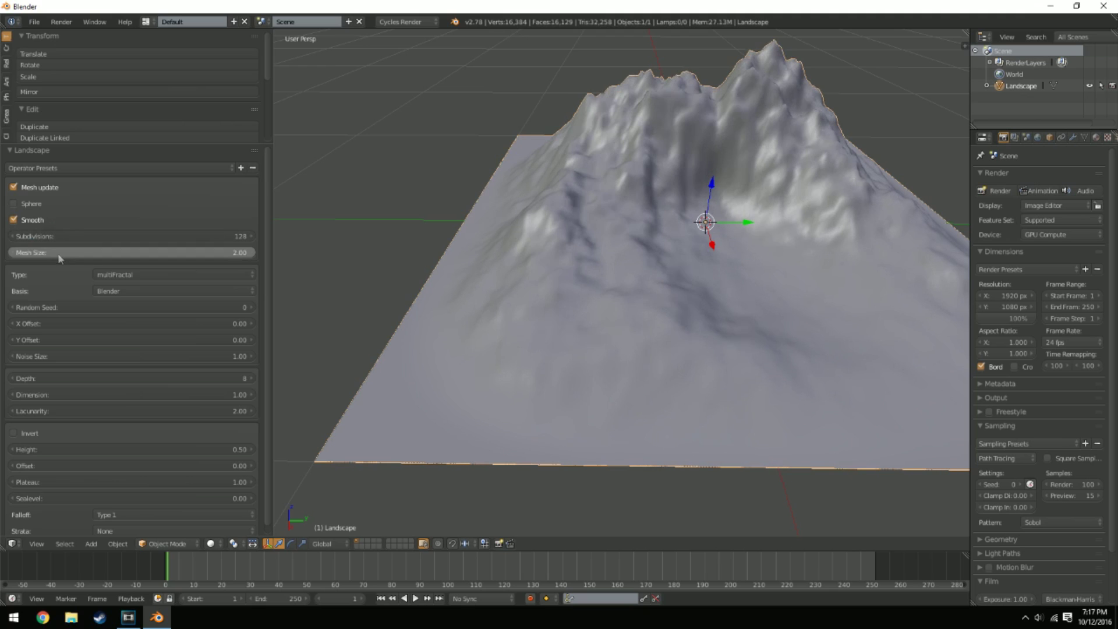
Enlarge the Mesh Size to 8.39, then set it to 4.00 and view from low.
{"action": "left_click_drag", "start_coordinate": [60, 258], "coordinate": [465, 227]}
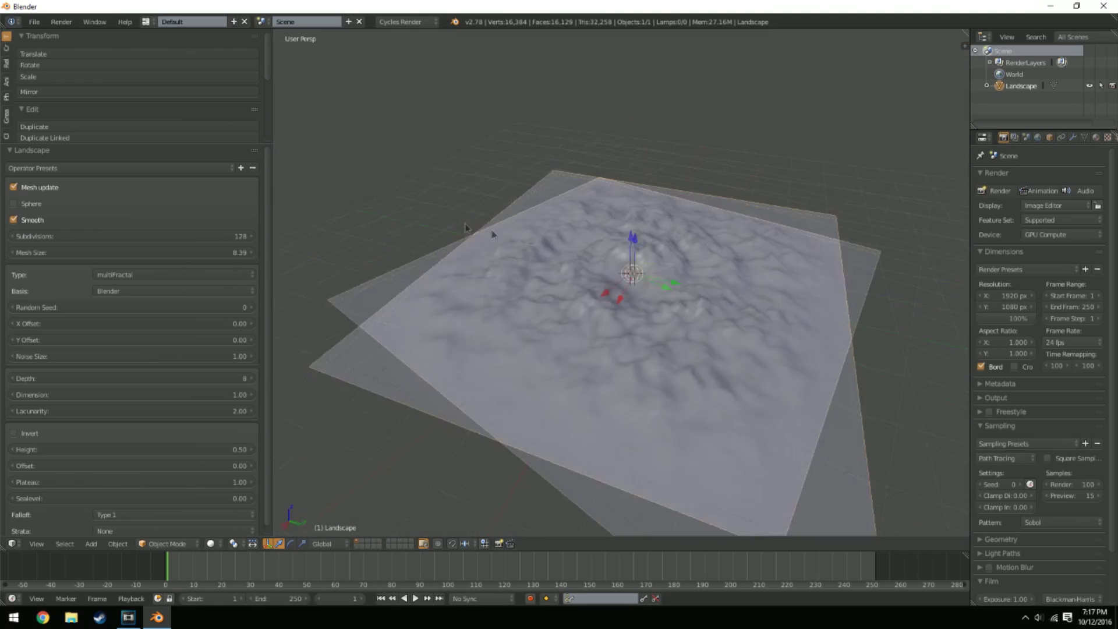
{"action": "middle_click_drag", "start_coordinate": [494, 234], "coordinate": [519, 214]}
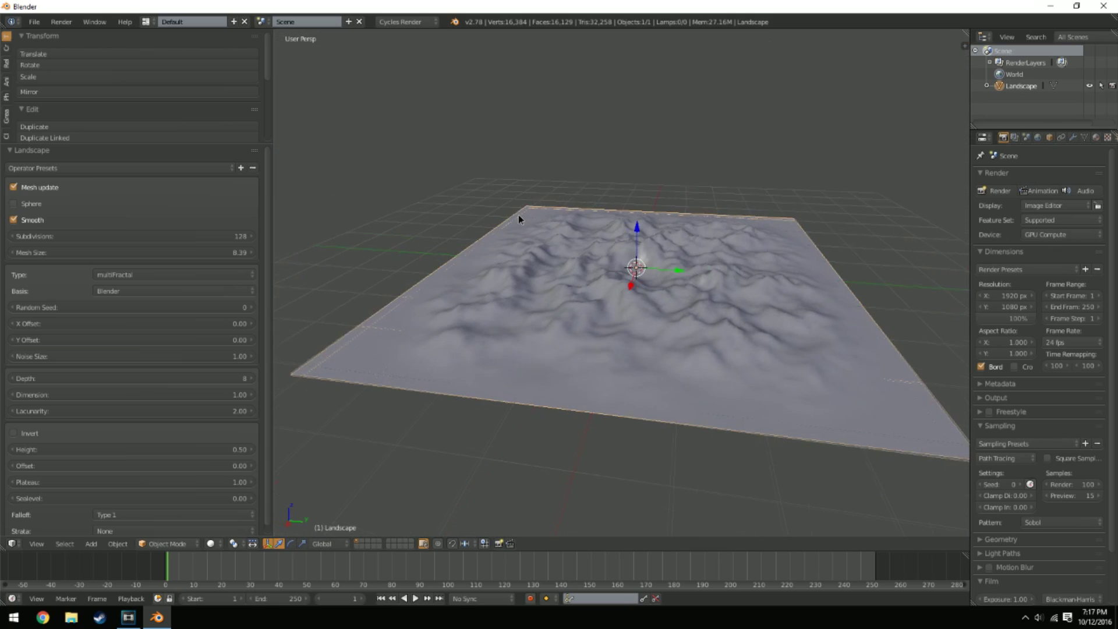
{"action": "left_click", "coordinate": [168, 250]}
{"action": "type", "text": "4"}
{"action": "key", "text": "Return"}
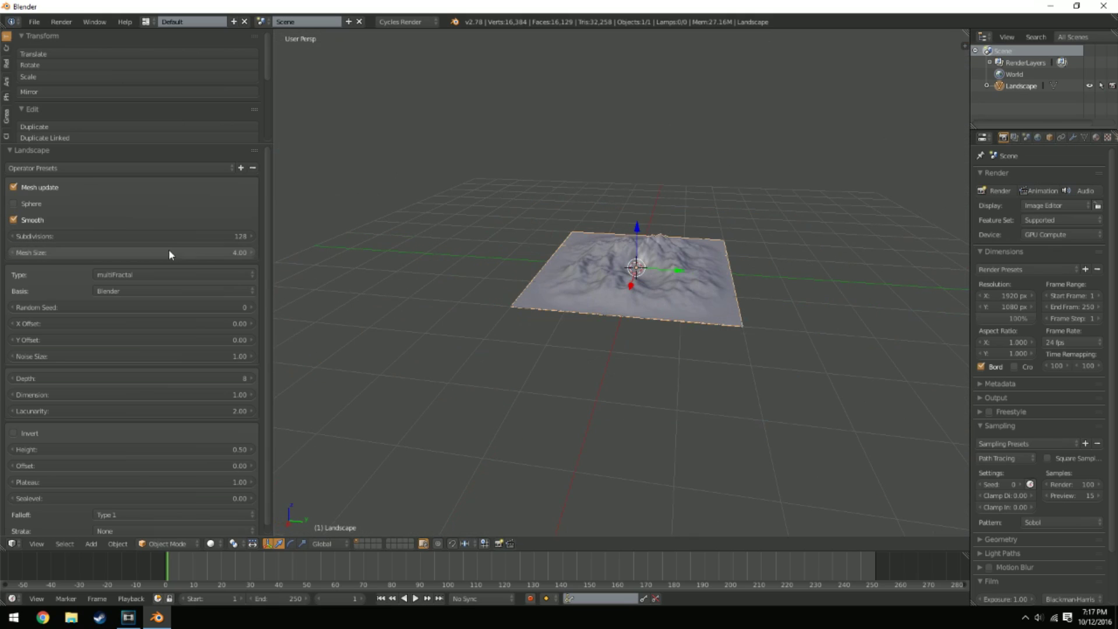
{"action": "middle_click_drag", "start_coordinate": [699, 256], "coordinate": [652, 250]}
{"action": "scroll", "coordinate": [652, 250], "scroll_direction": "up", "scroll_amount": 3}
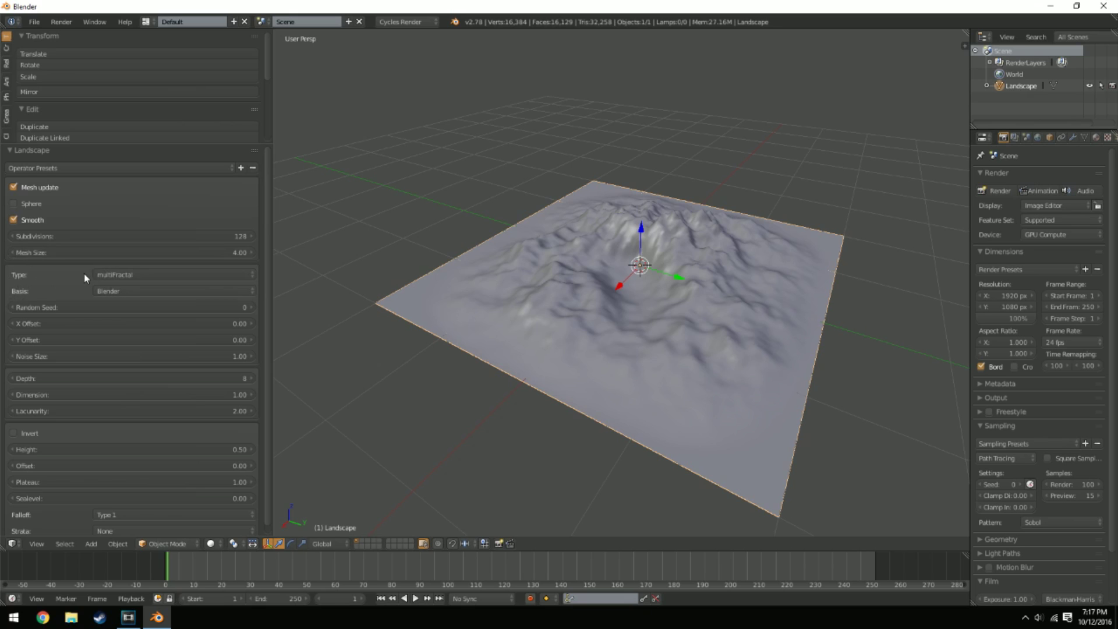
{"action": "middle_click_drag", "start_coordinate": [638, 318], "coordinate": [415, 326]}
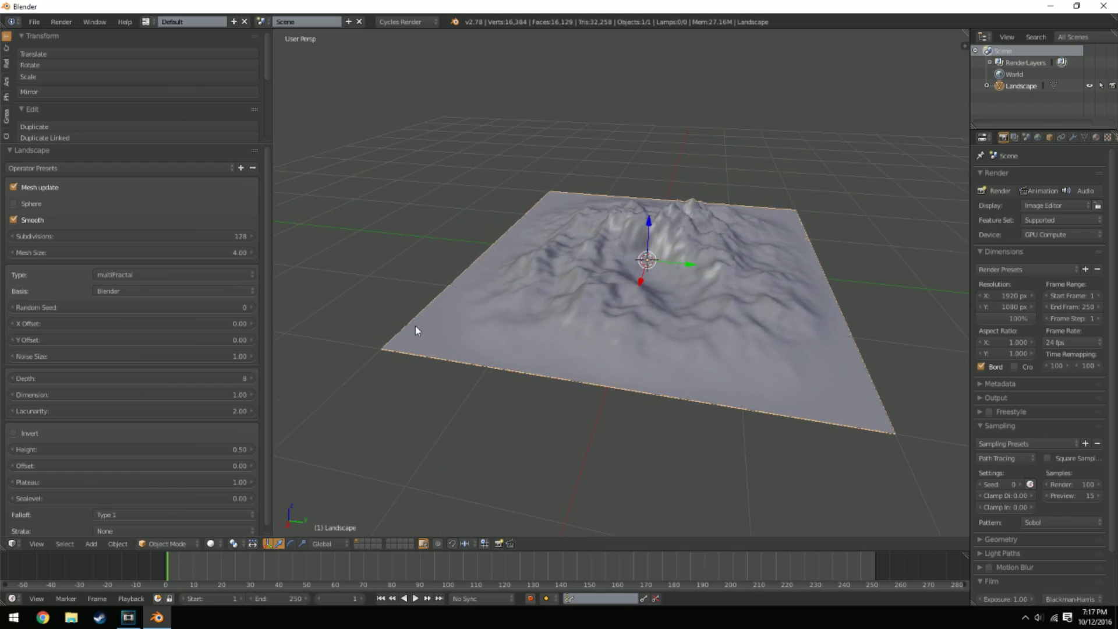
Compare the Cellnoise, Voronoi_F4 and Voronoi_F1 noise bases on the multiFractal terrain.
{"action": "left_click", "coordinate": [114, 275]}
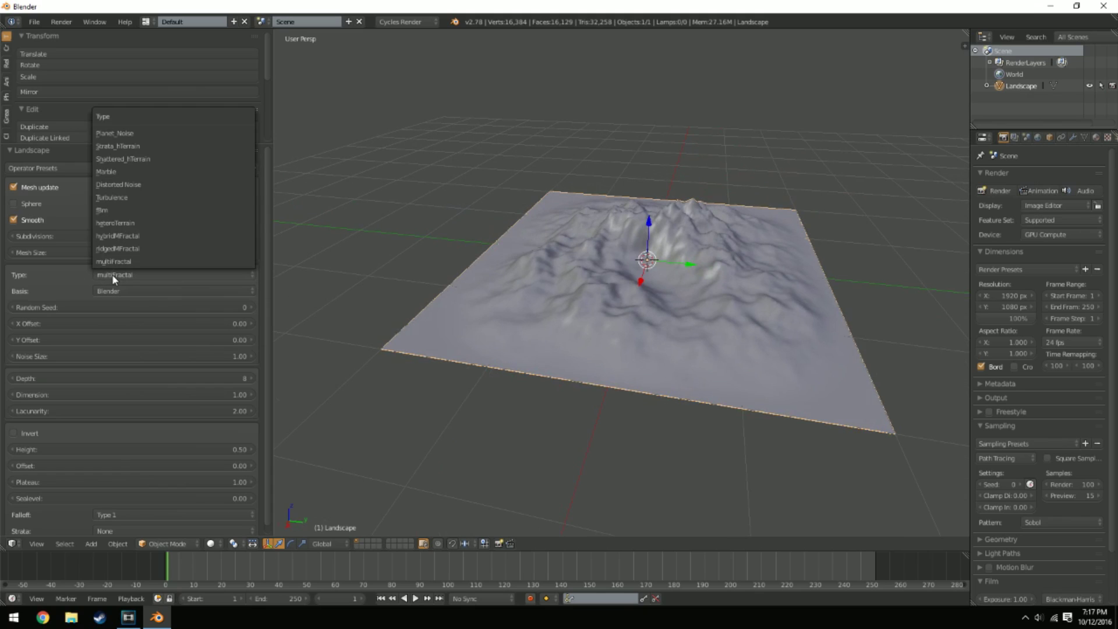
{"action": "left_click", "coordinate": [112, 274]}
{"action": "left_click", "coordinate": [114, 291]}
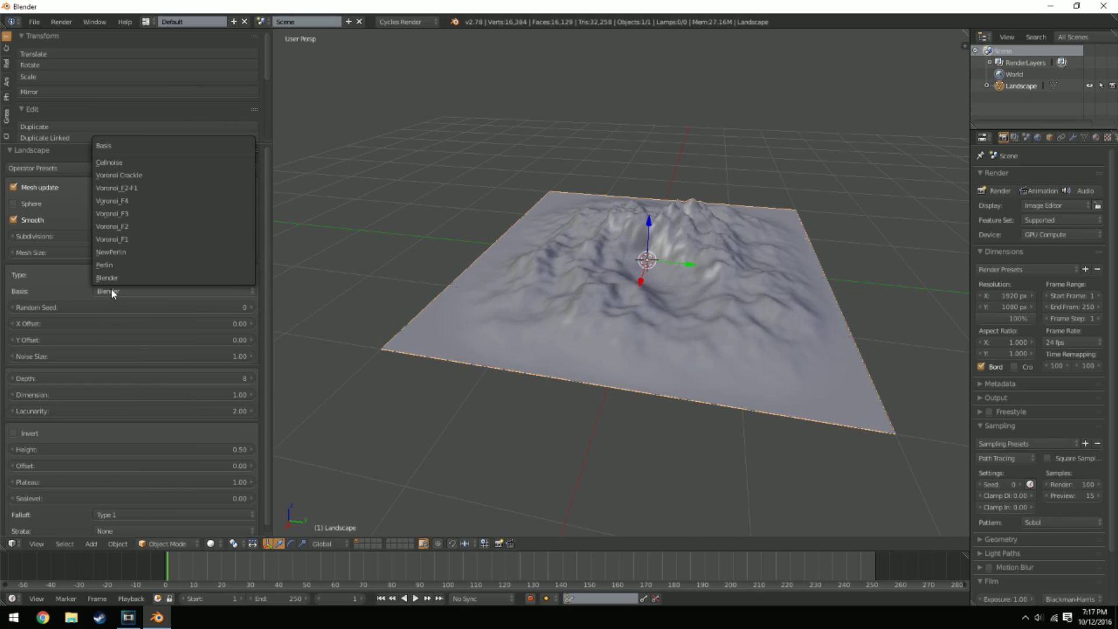
{"action": "left_click", "coordinate": [110, 163]}
{"action": "middle_click_drag", "start_coordinate": [628, 375], "coordinate": [538, 350]}
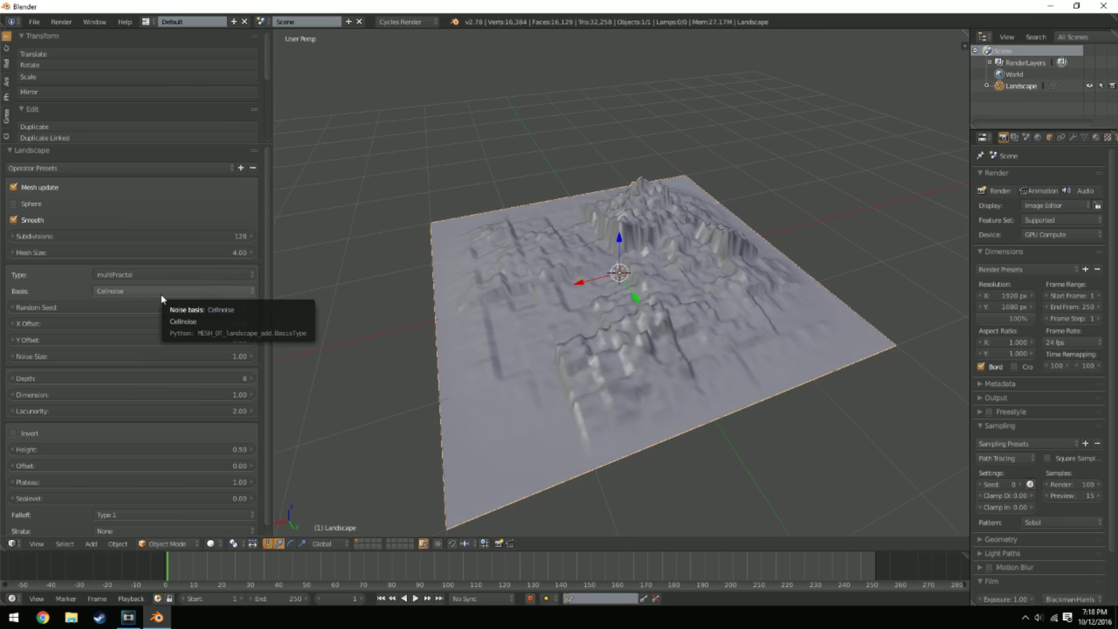
{"action": "left_click", "coordinate": [162, 294]}
{"action": "left_click", "coordinate": [145, 199]}
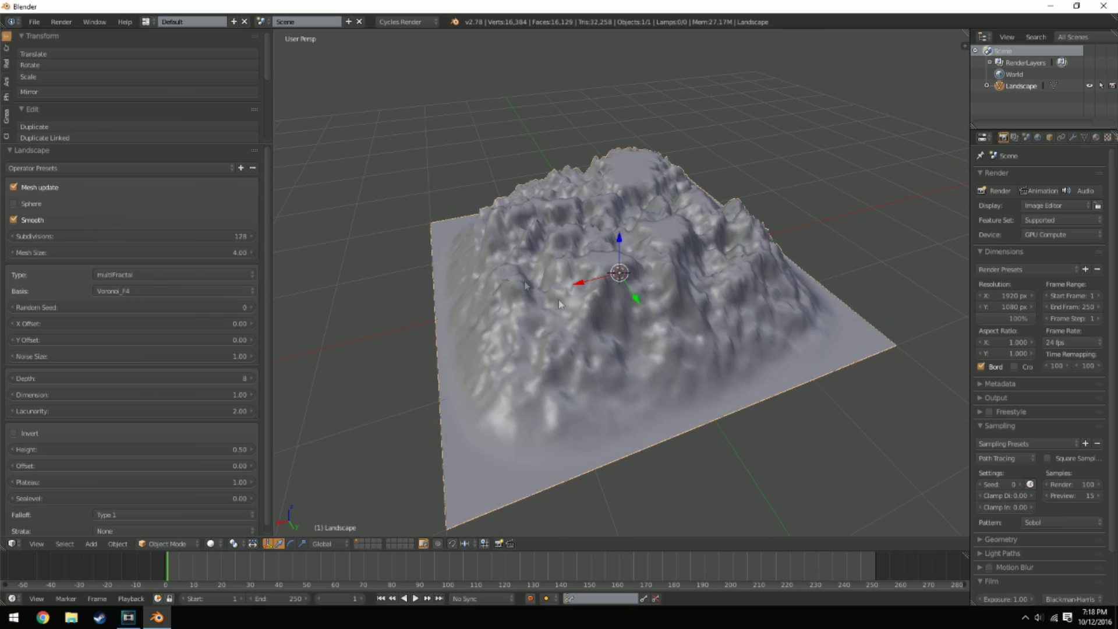
{"action": "middle_click_drag", "start_coordinate": [558, 299], "coordinate": [590, 358]}
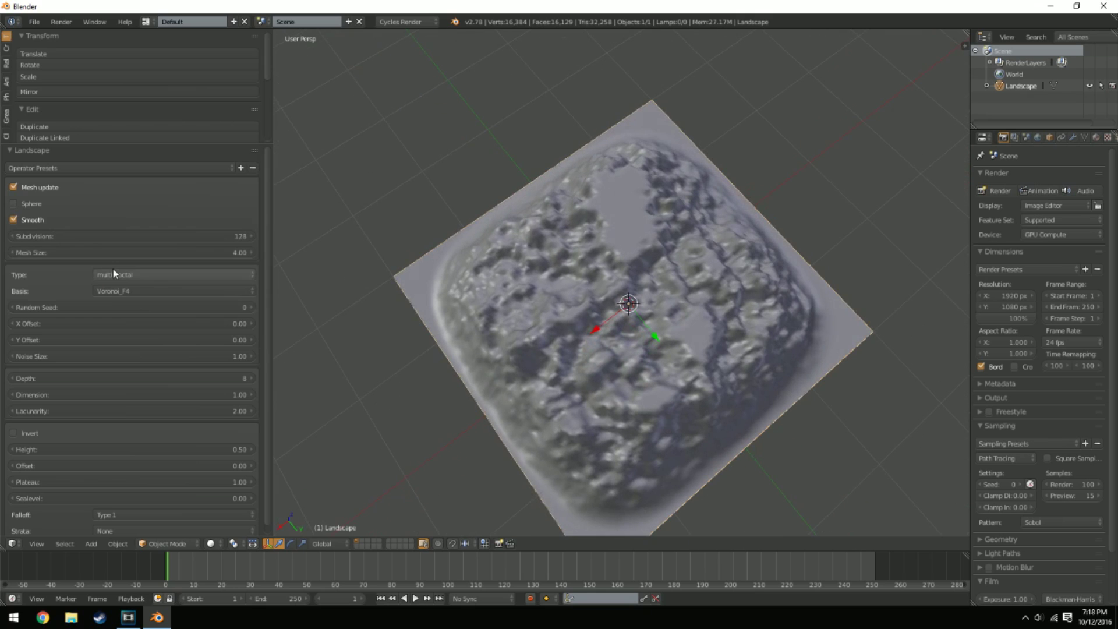
{"action": "left_click", "coordinate": [132, 291]}
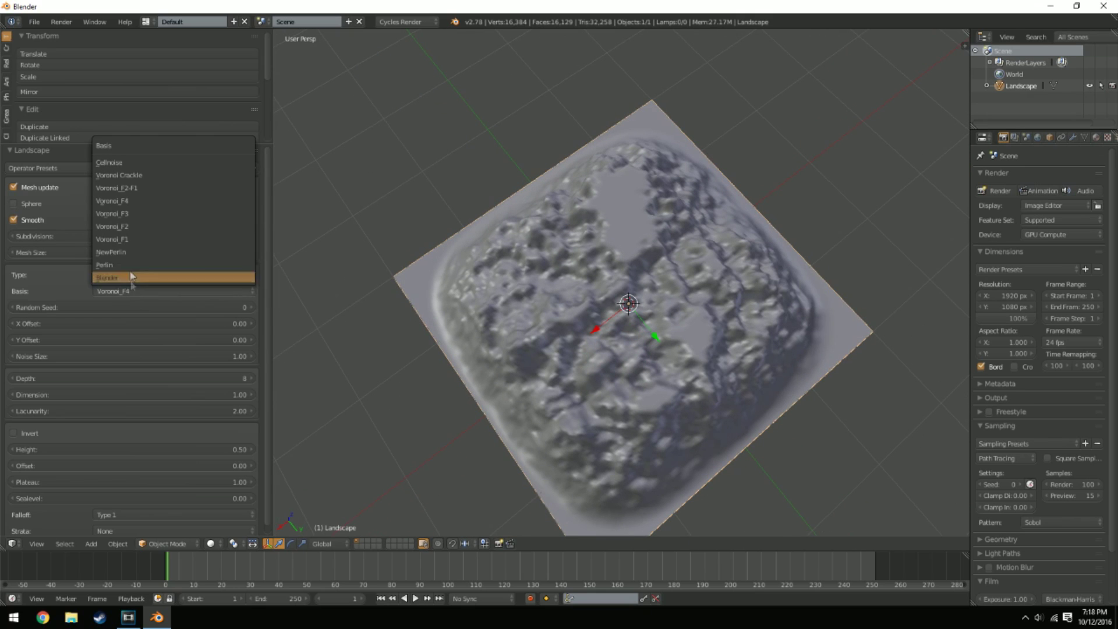
{"action": "left_click", "coordinate": [141, 239]}
{"action": "middle_click_drag", "start_coordinate": [751, 510], "coordinate": [651, 250]}
{"action": "middle_click_drag", "start_coordinate": [559, 291], "coordinate": [521, 345]}
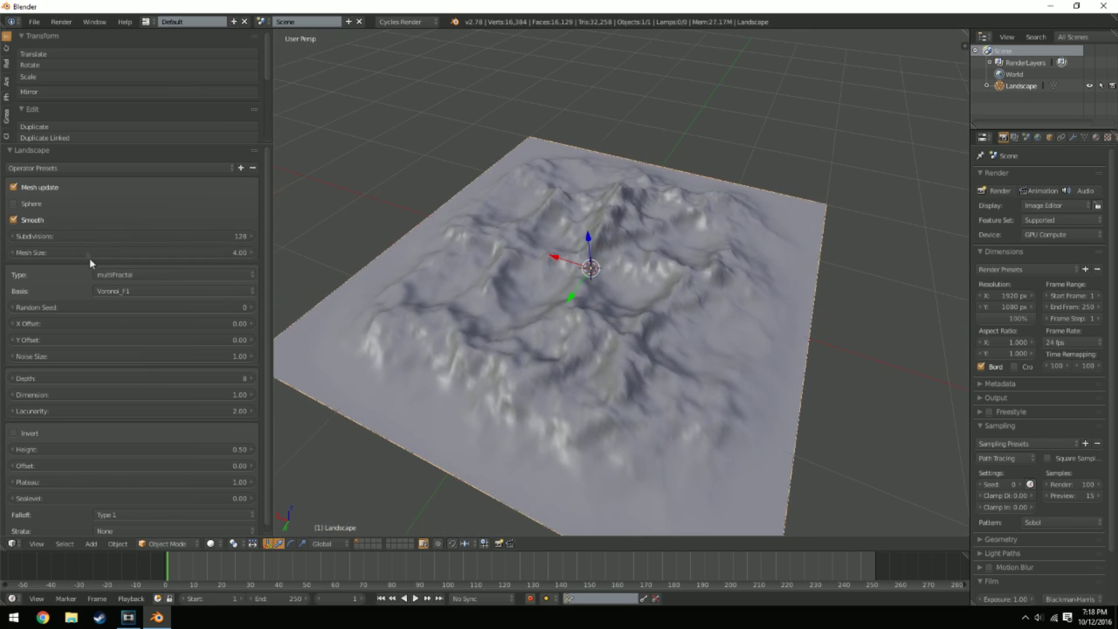
Change the noise type to Turbulence, keeping Voronoi_F1 as the basis.
{"action": "left_click", "coordinate": [108, 274]}
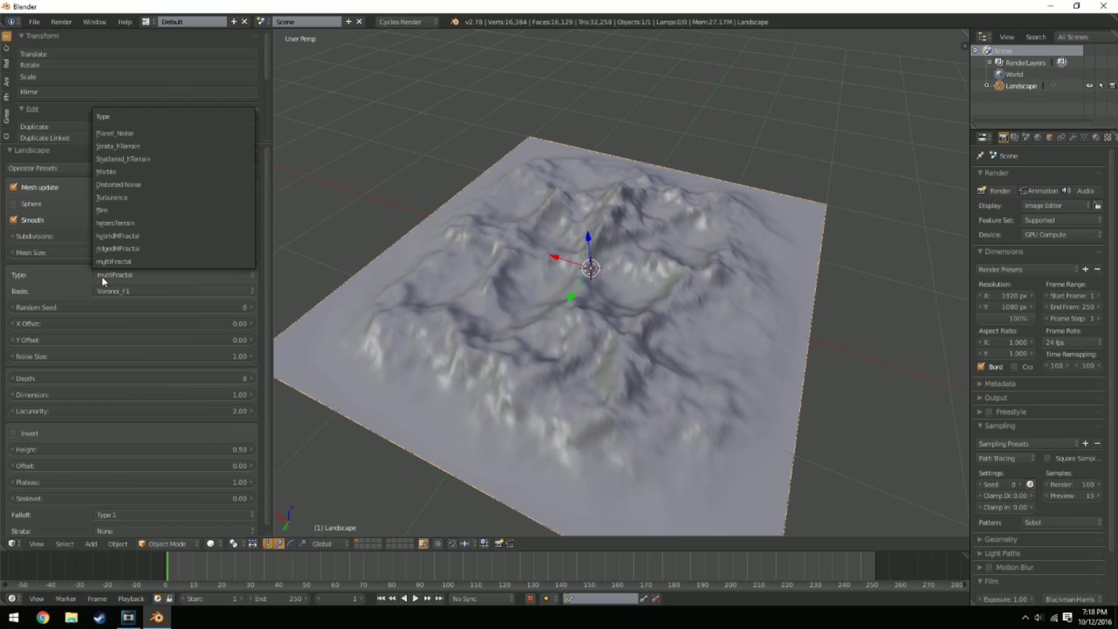
{"action": "left_click", "coordinate": [124, 198]}
{"action": "middle_click_drag", "start_coordinate": [407, 304], "coordinate": [345, 304]}
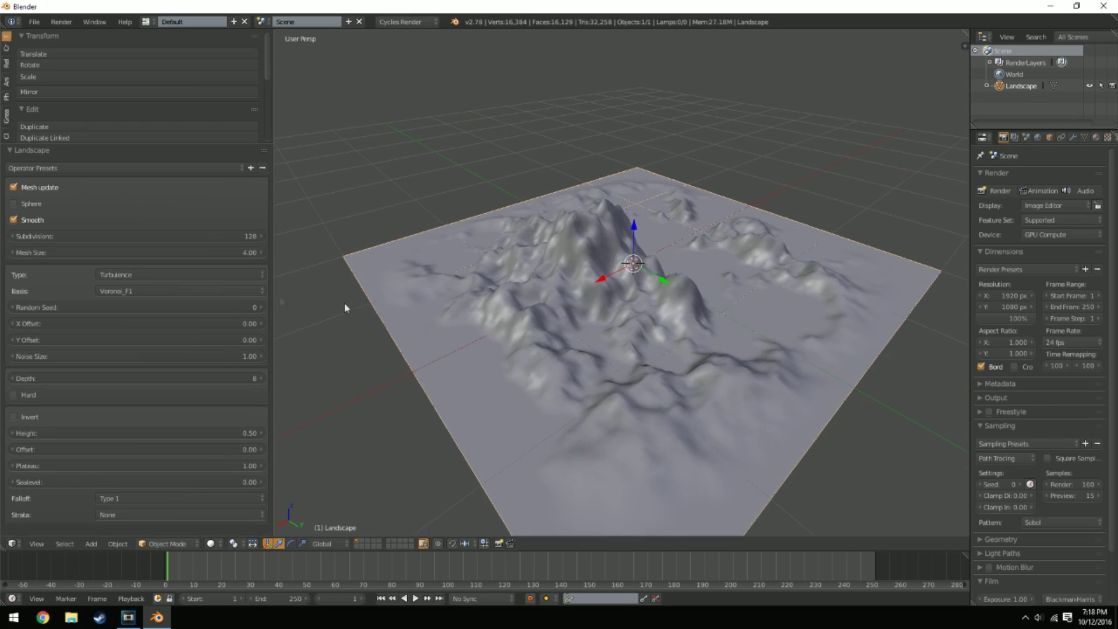
{"action": "left_click", "coordinate": [135, 291]}
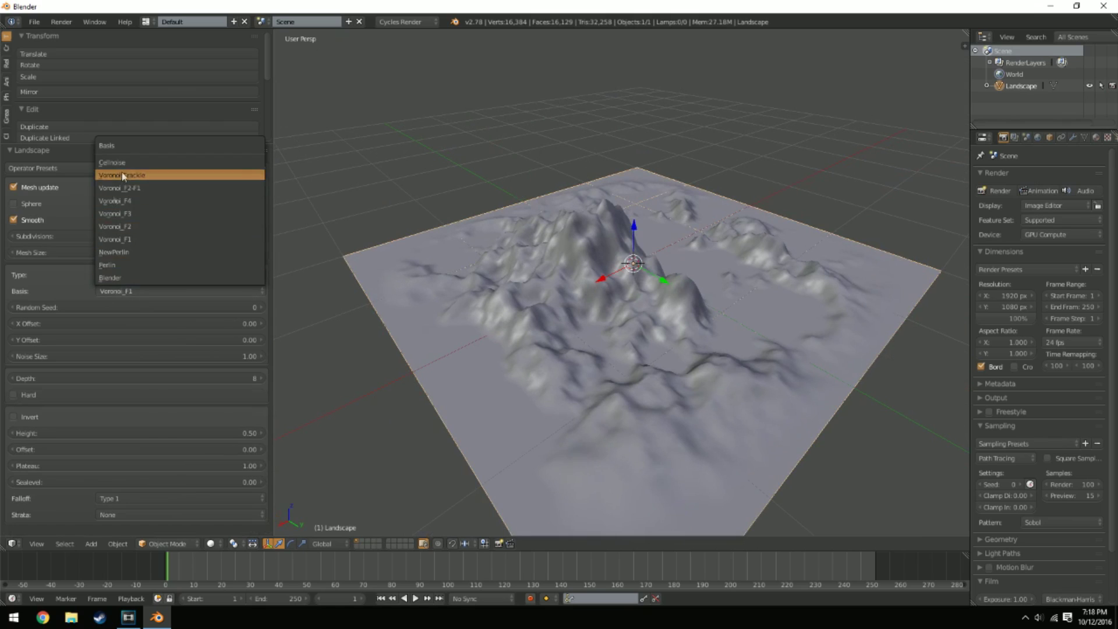
{"action": "left_click", "coordinate": [133, 275]}
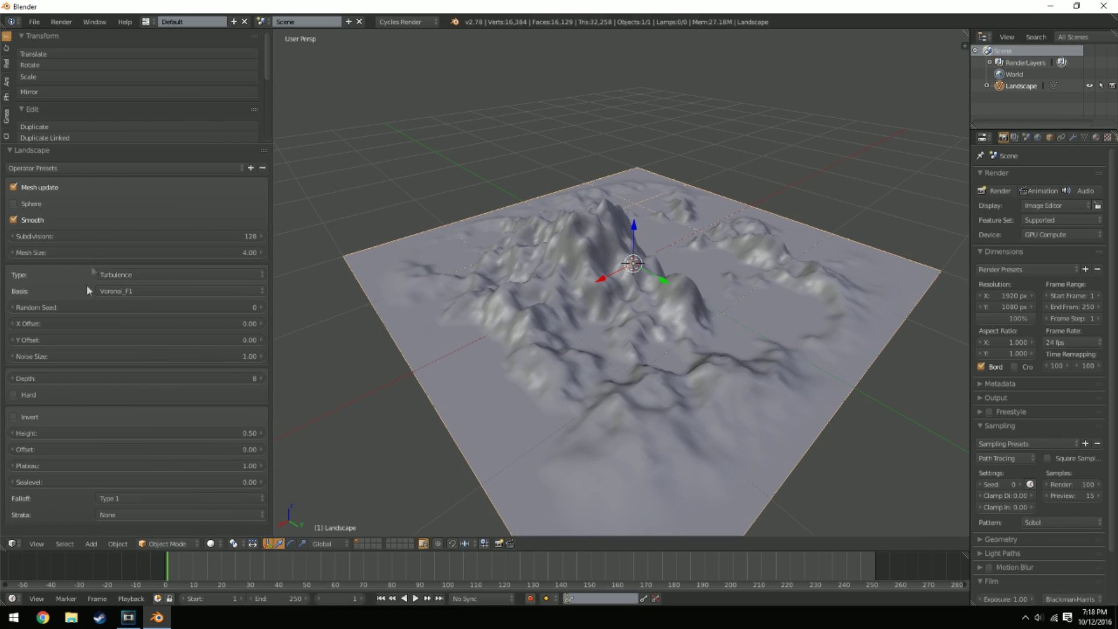
Switch the noise type to Planet_Noise and set the basis back to Blender.
{"action": "left_click", "coordinate": [117, 275]}
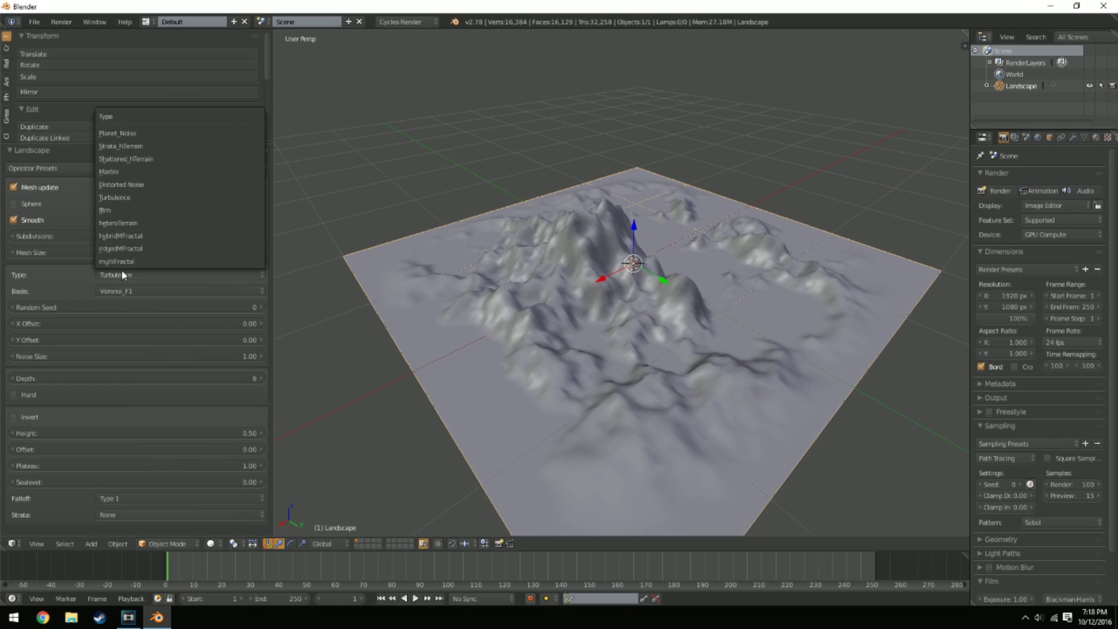
{"action": "left_click", "coordinate": [117, 133]}
{"action": "middle_click_drag", "start_coordinate": [611, 486], "coordinate": [428, 388]}
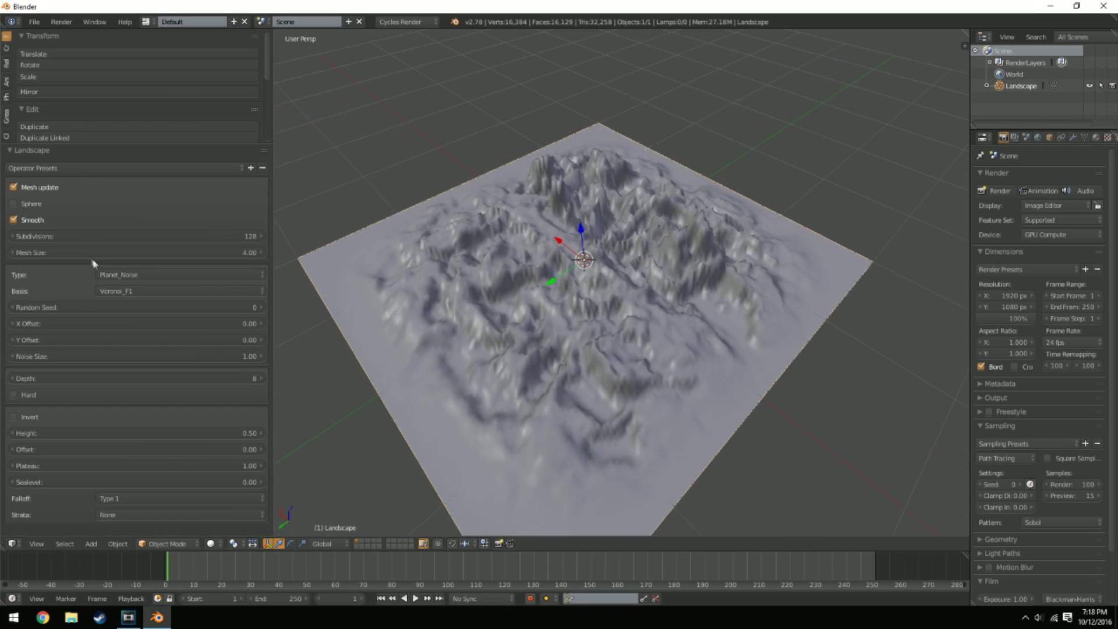
{"action": "left_click", "coordinate": [124, 291]}
{"action": "left_click", "coordinate": [125, 275]}
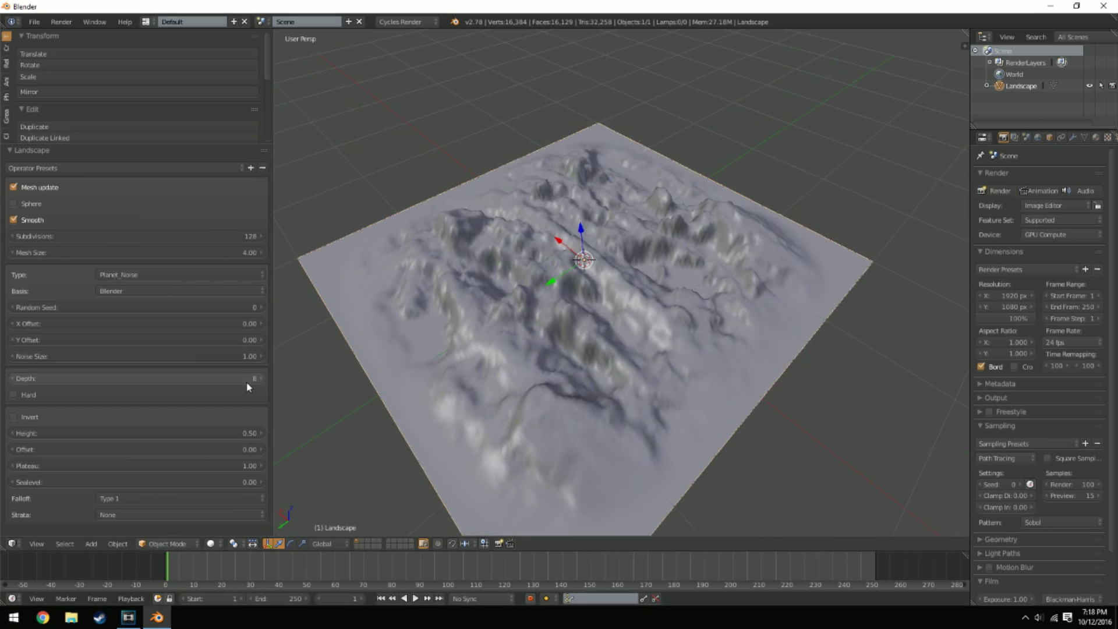
{"action": "middle_click_drag", "start_coordinate": [557, 336], "coordinate": [216, 336]}
{"action": "middle_click_drag", "start_coordinate": [559, 326], "coordinate": [523, 330]}
{"action": "scroll", "coordinate": [523, 330], "scroll_direction": "up", "scroll_amount": 3}
{"action": "scroll", "coordinate": [573, 320], "scroll_direction": "down", "scroll_amount": 4}
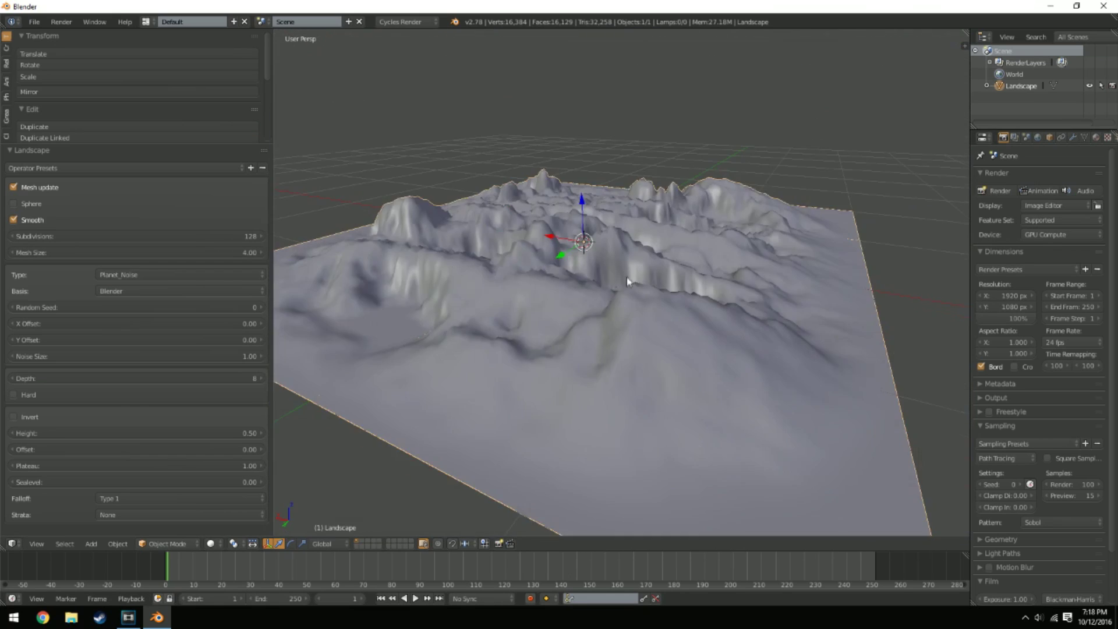
{"action": "middle_click_drag", "start_coordinate": [627, 277], "coordinate": [363, 339]}
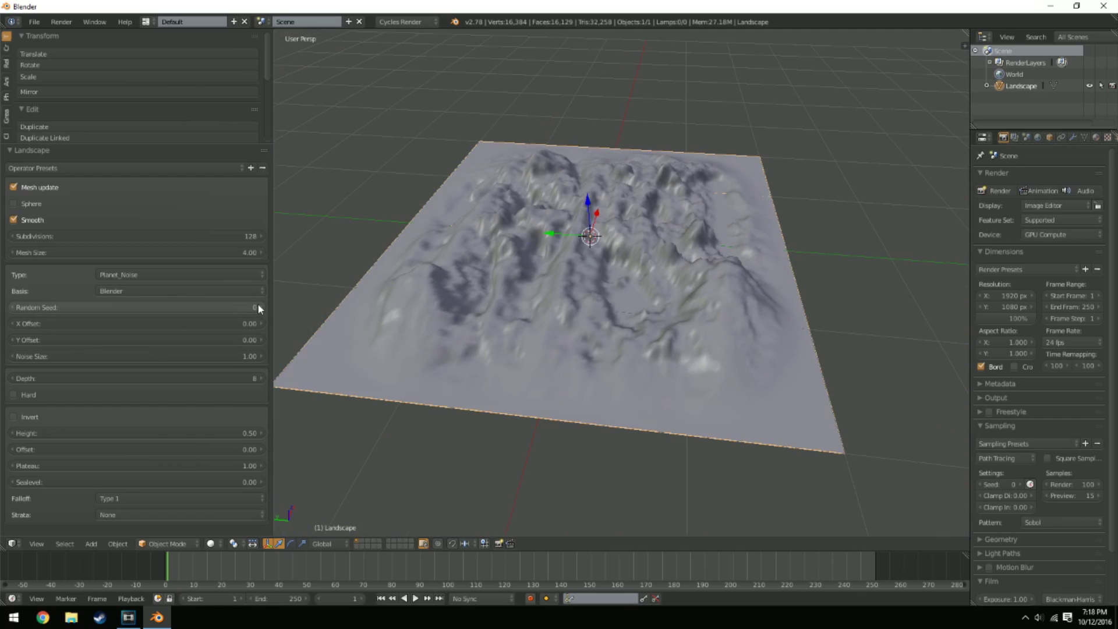
{"action": "left_click", "coordinate": [195, 290]}
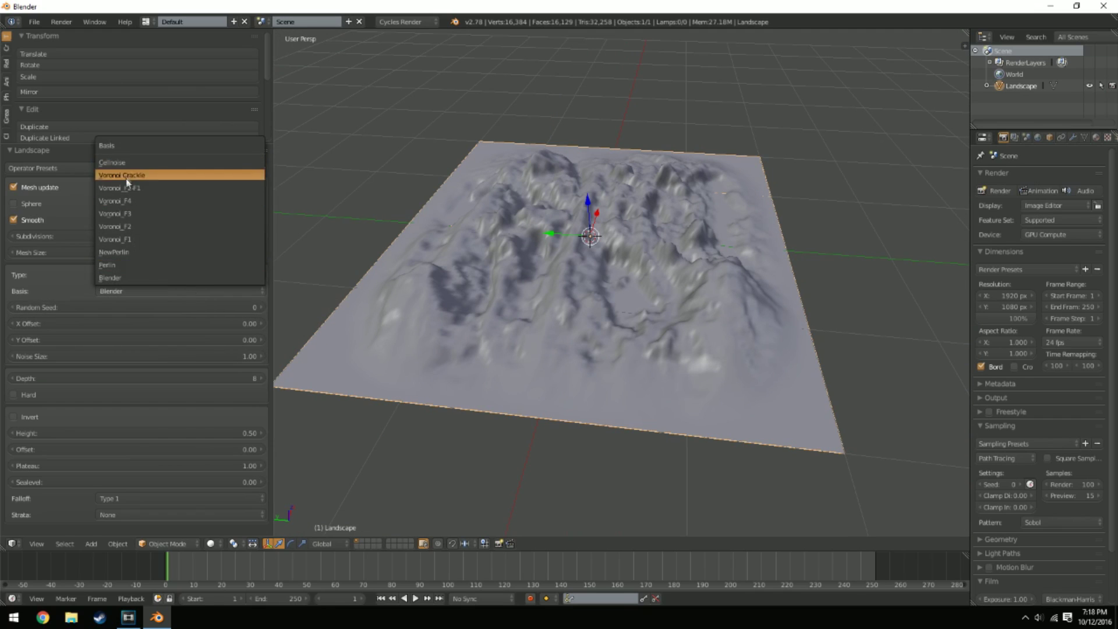
Try Distorted Noise and ridgedMFractal, then settle on hybridMFractal as the noise type.
{"action": "left_click", "coordinate": [129, 274]}
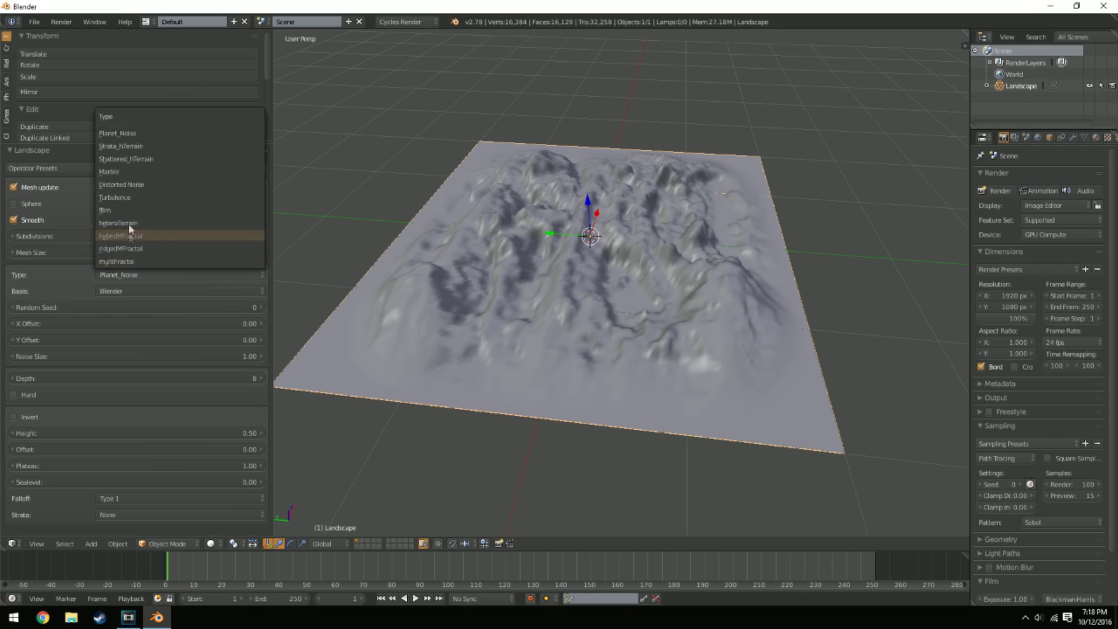
{"action": "left_click", "coordinate": [131, 186]}
{"action": "left_click", "coordinate": [149, 275]}
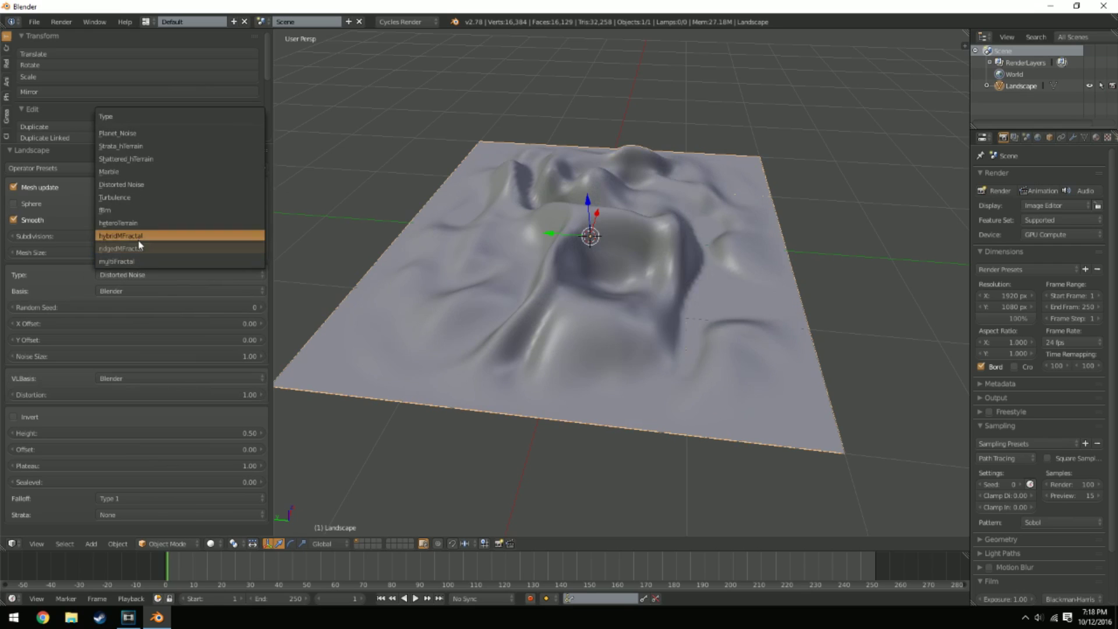
{"action": "left_click", "coordinate": [139, 247]}
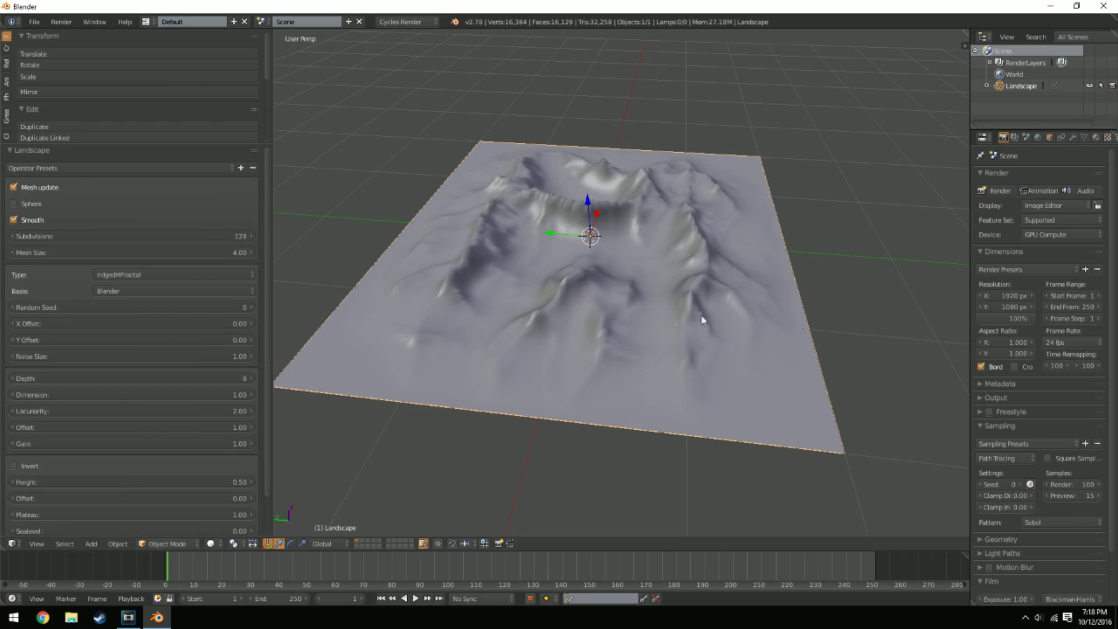
{"action": "middle_click_drag", "start_coordinate": [701, 319], "coordinate": [415, 301]}
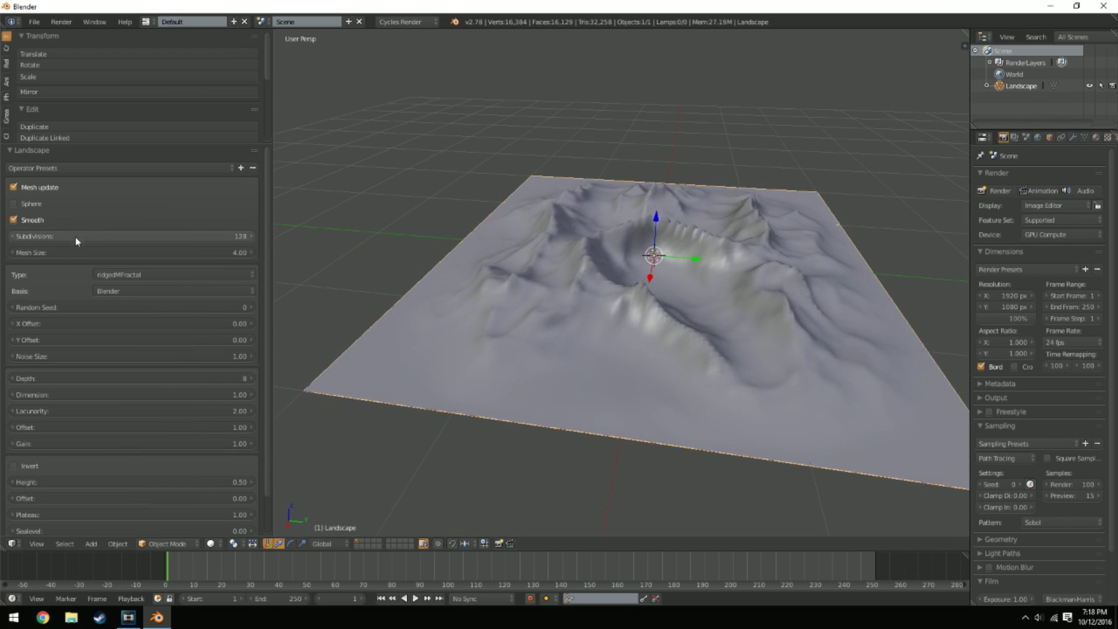
{"action": "left_click", "coordinate": [120, 274]}
{"action": "left_click", "coordinate": [128, 243]}
{"action": "middle_click_drag", "start_coordinate": [524, 291], "coordinate": [616, 299]}
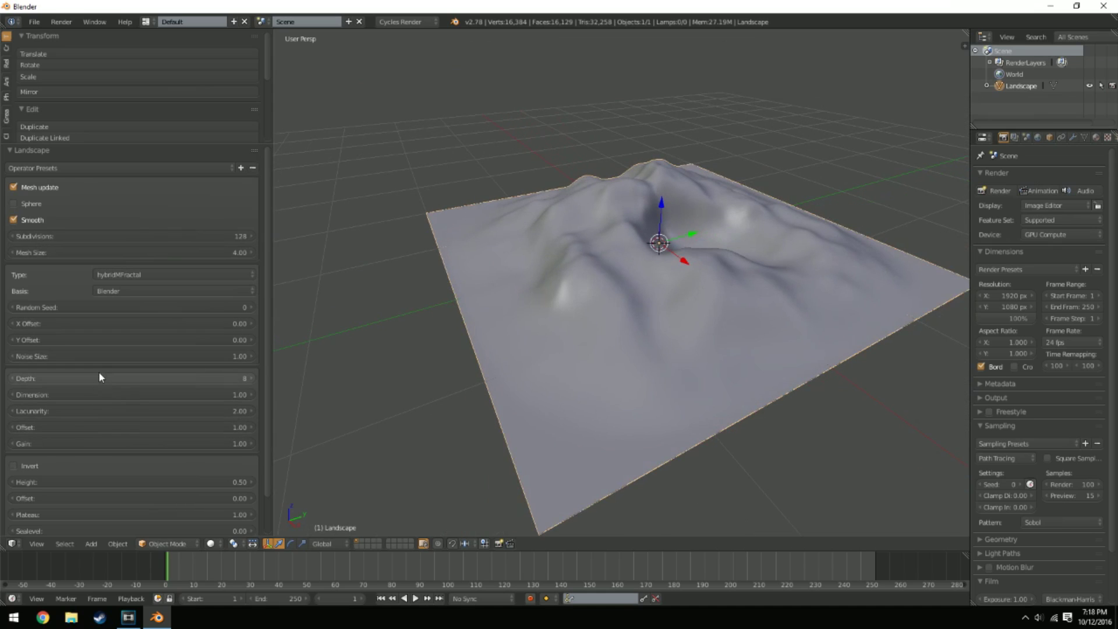
Step the Random Seed up to 4, then return it to 0.
{"action": "left_click", "coordinate": [252, 307]}
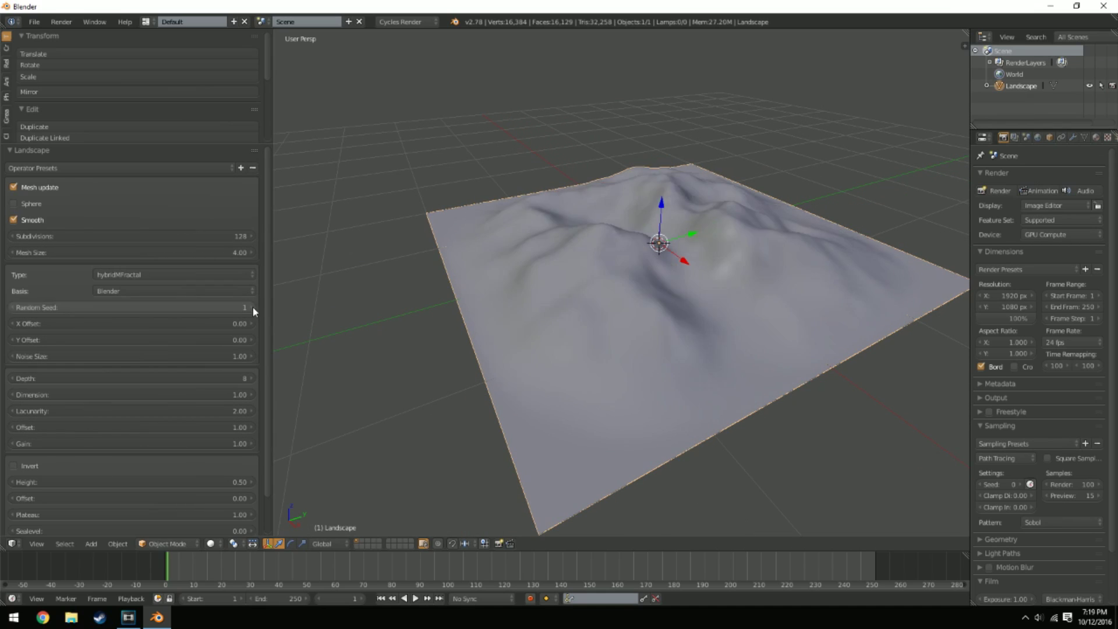
{"action": "left_click", "coordinate": [252, 307]}
{"action": "left_click", "coordinate": [253, 308]}
{"action": "left_click", "coordinate": [252, 308]}
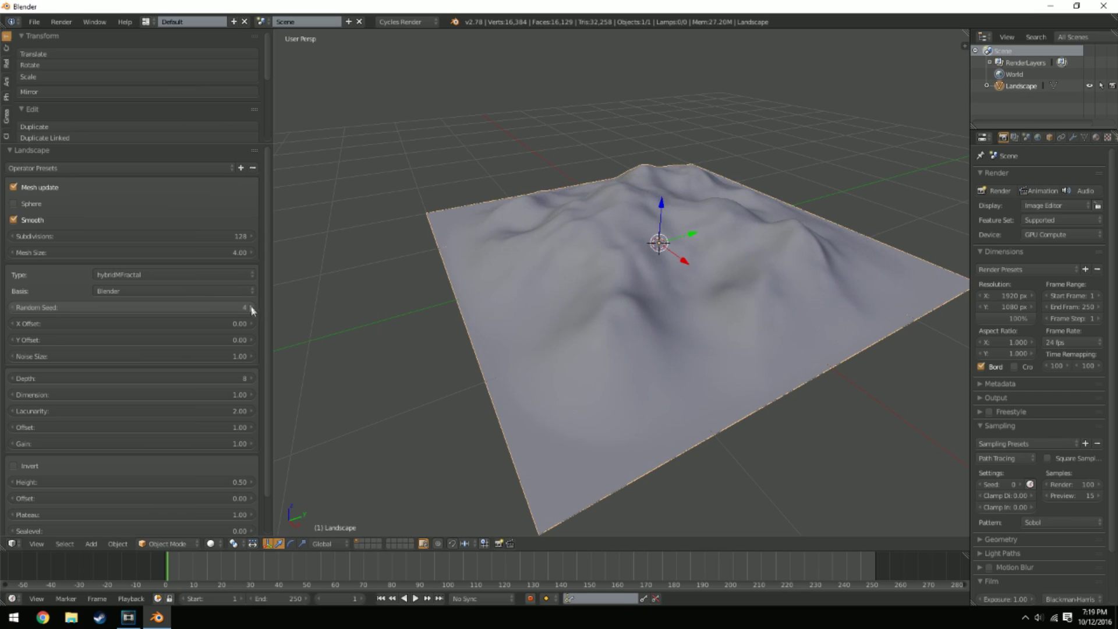
{"action": "left_click_drag", "start_coordinate": [233, 307], "coordinate": [223, 311]}
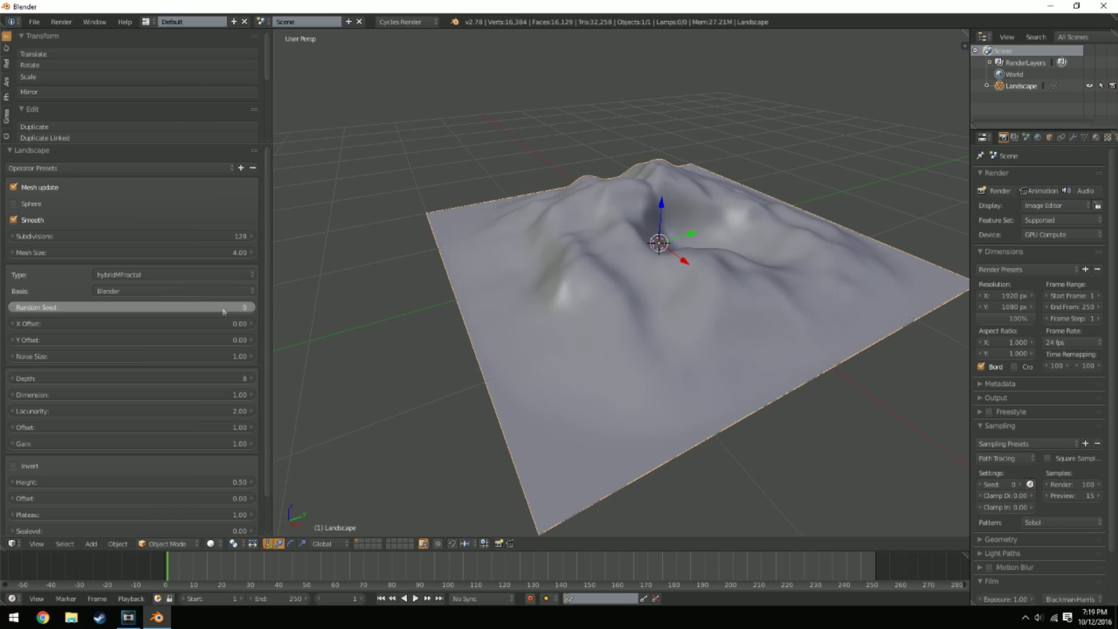
{"action": "left_click", "coordinate": [221, 307]}
{"action": "key", "text": "Return"}
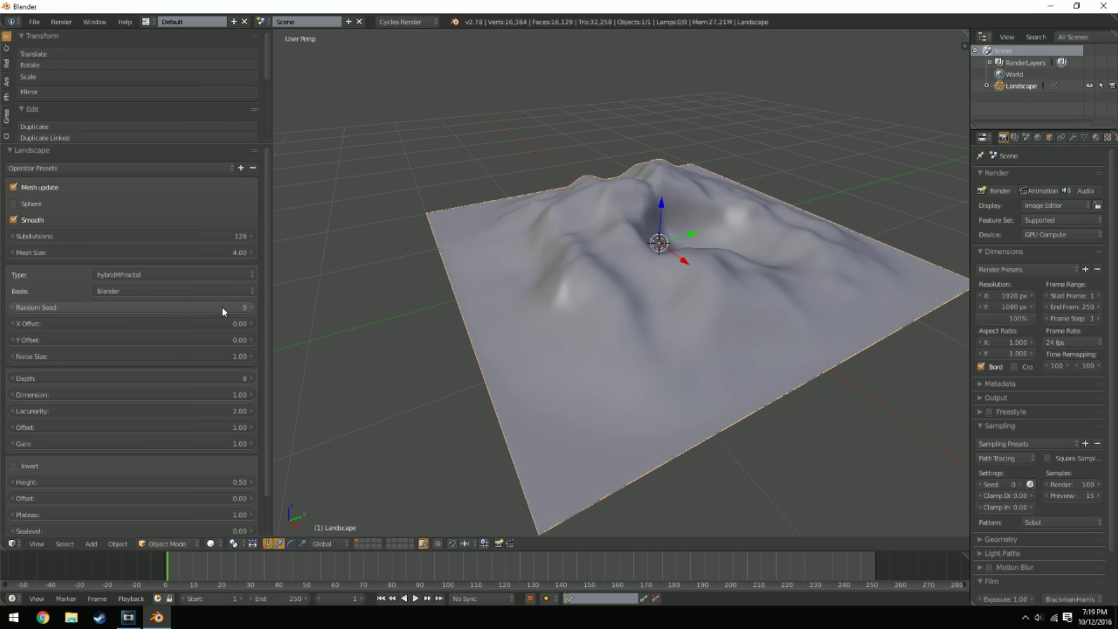
Set X Offset to 4.47 and Y Offset to -1.11, with ridgedMFractal noise.
{"action": "left_click", "coordinate": [252, 323]}
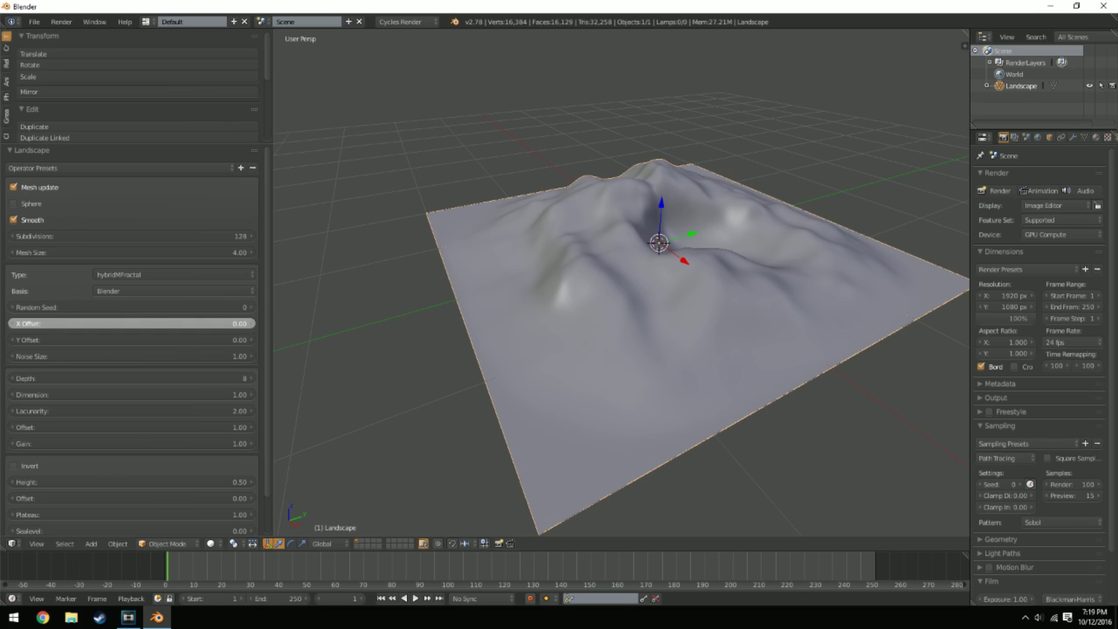
{"action": "mouse_move", "coordinate": [253, 324]}
{"action": "left_mouse_down"}
{"action": "mouse_move", "coordinate": [204, 327]}
{"action": "mouse_move", "coordinate": [274, 324]}
{"action": "left_mouse_up"}
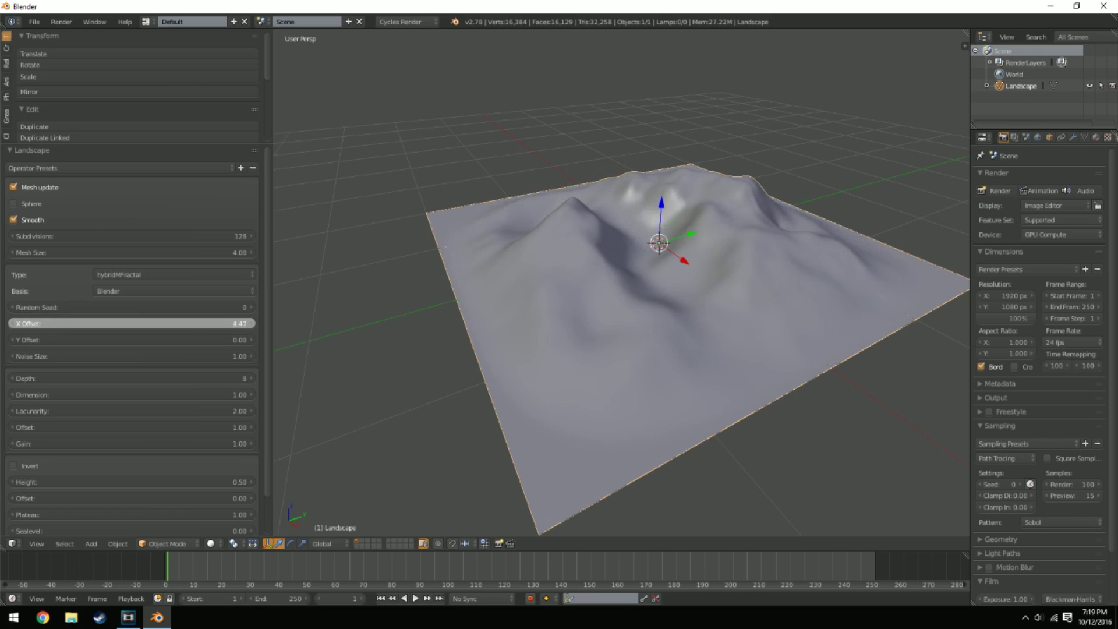
{"action": "middle_click_drag", "start_coordinate": [524, 244], "coordinate": [684, 260]}
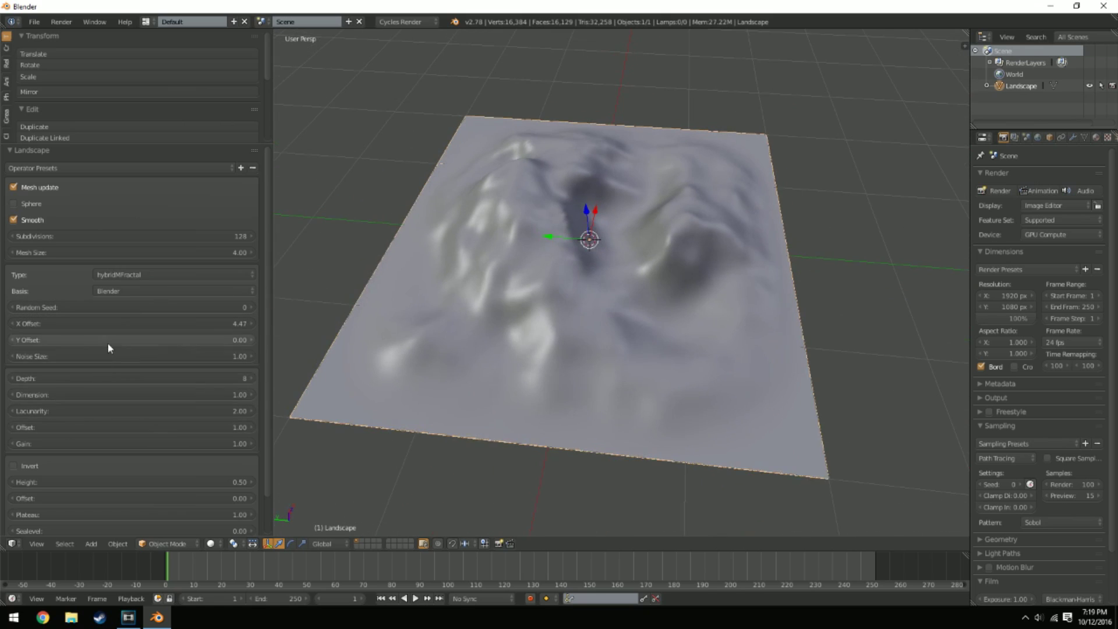
{"action": "left_click_drag", "start_coordinate": [138, 336], "coordinate": [120, 336]}
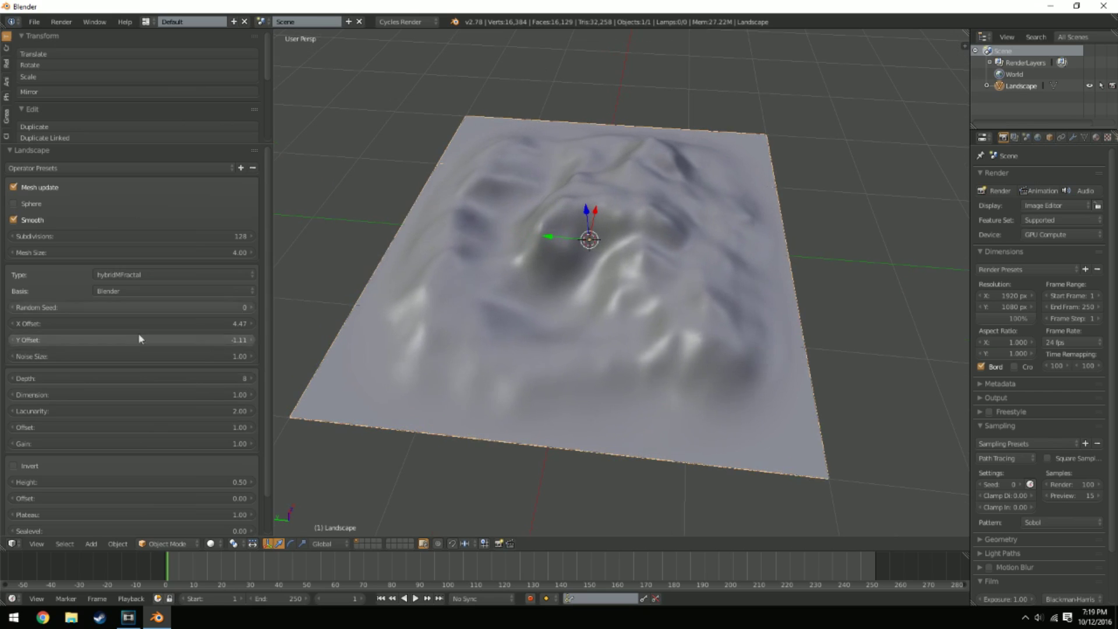
{"action": "middle_click_drag", "start_coordinate": [326, 274], "coordinate": [575, 309]}
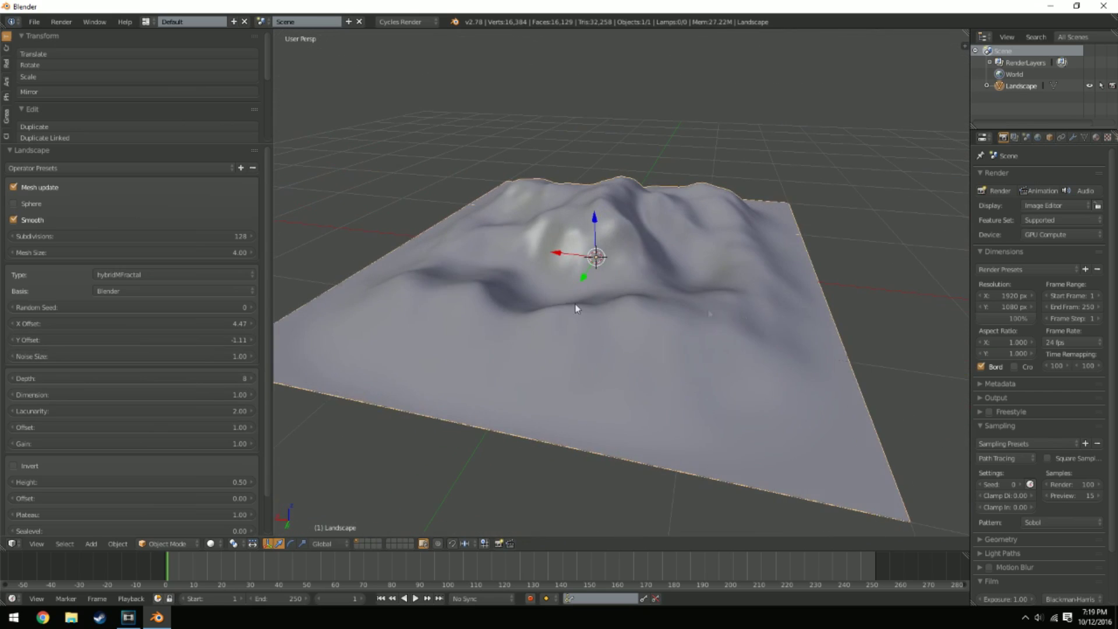
{"action": "left_click", "coordinate": [171, 272]}
Switch the landscape's noise type from ridgedMFractal to heteroTerrain.
{"action": "left_click", "coordinate": [134, 255]}
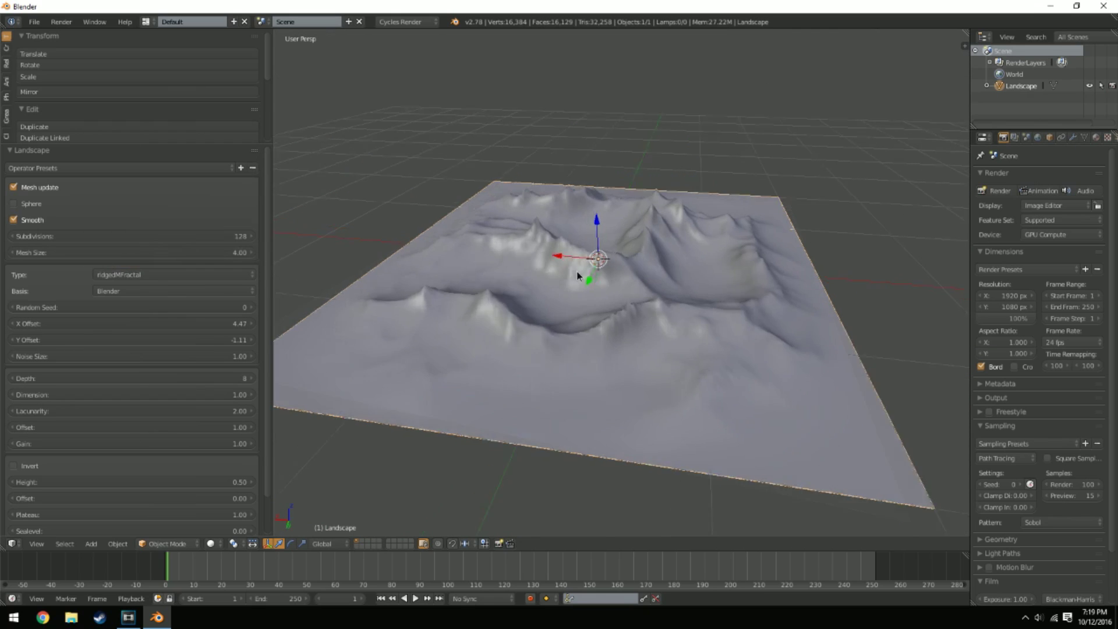
{"action": "middle_click_drag", "start_coordinate": [579, 275], "coordinate": [268, 310]}
{"action": "left_click", "coordinate": [165, 267]}
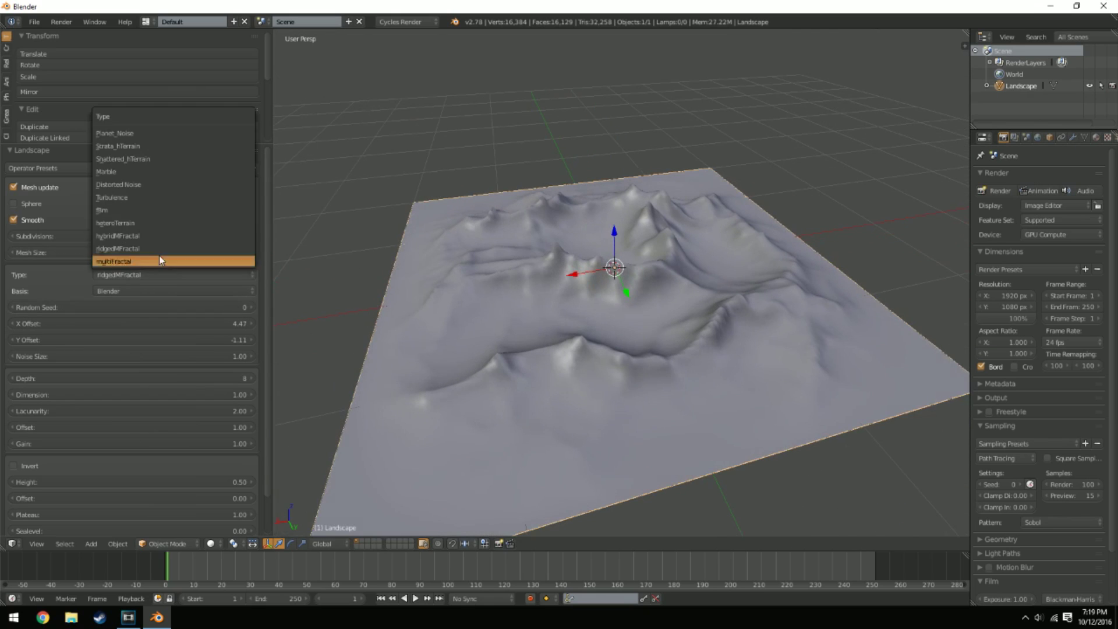
{"action": "left_click", "coordinate": [144, 227]}
{"action": "middle_click_drag", "start_coordinate": [554, 298], "coordinate": [456, 303]}
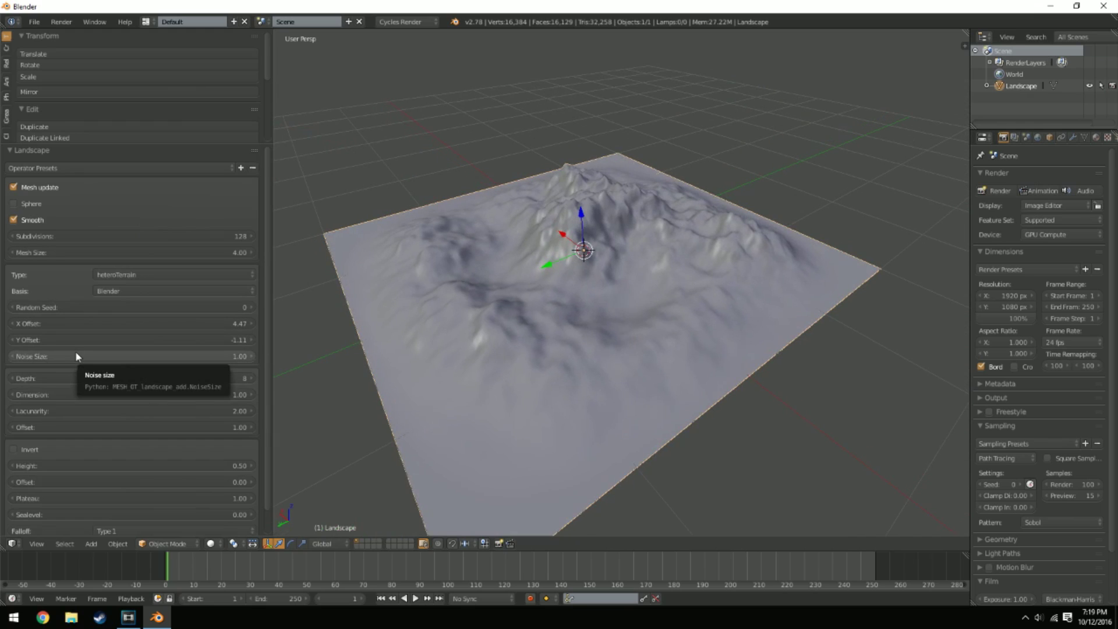
Experiment with Noise Size, then set it back to 1.00.
{"action": "left_click_drag", "start_coordinate": [75, 351], "coordinate": [39, 351]}
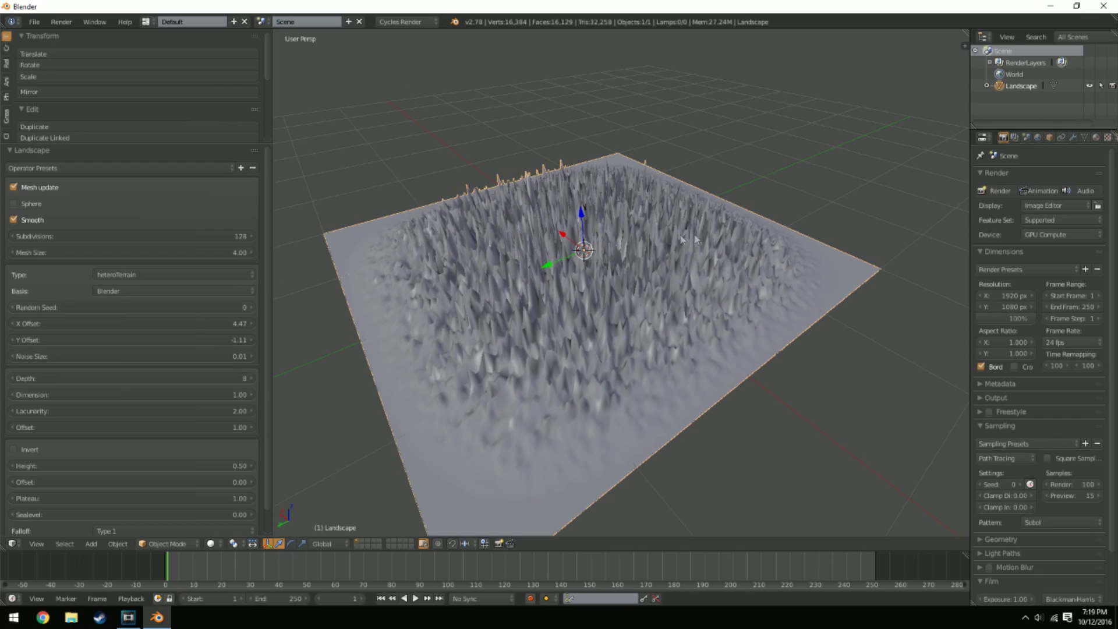
{"action": "middle_click_drag", "start_coordinate": [696, 240], "coordinate": [664, 256]}
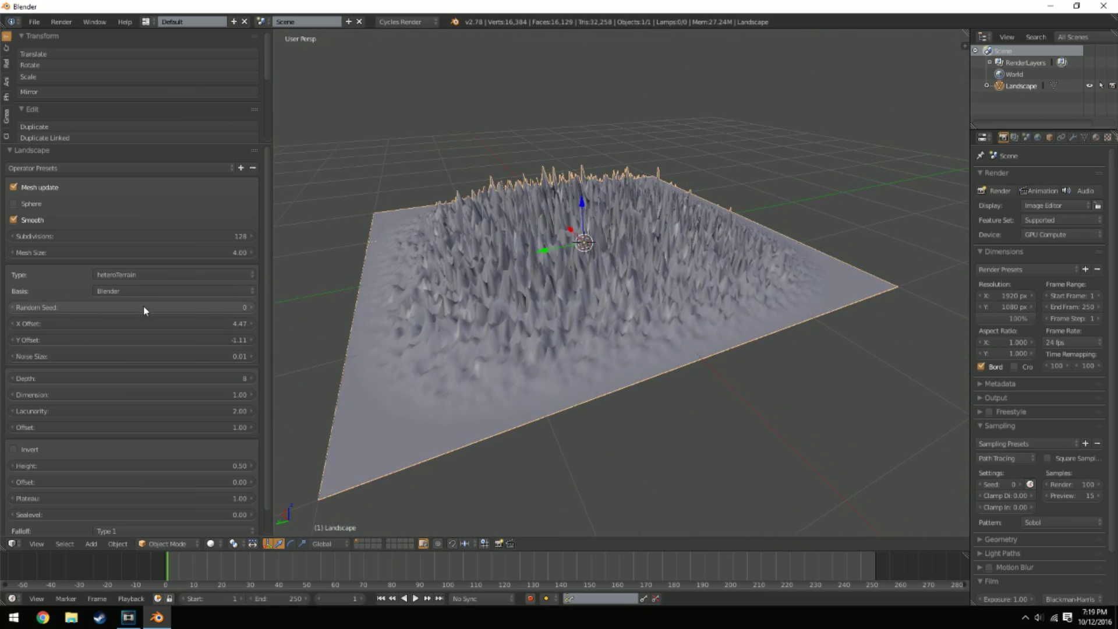
{"action": "left_click", "coordinate": [79, 356]}
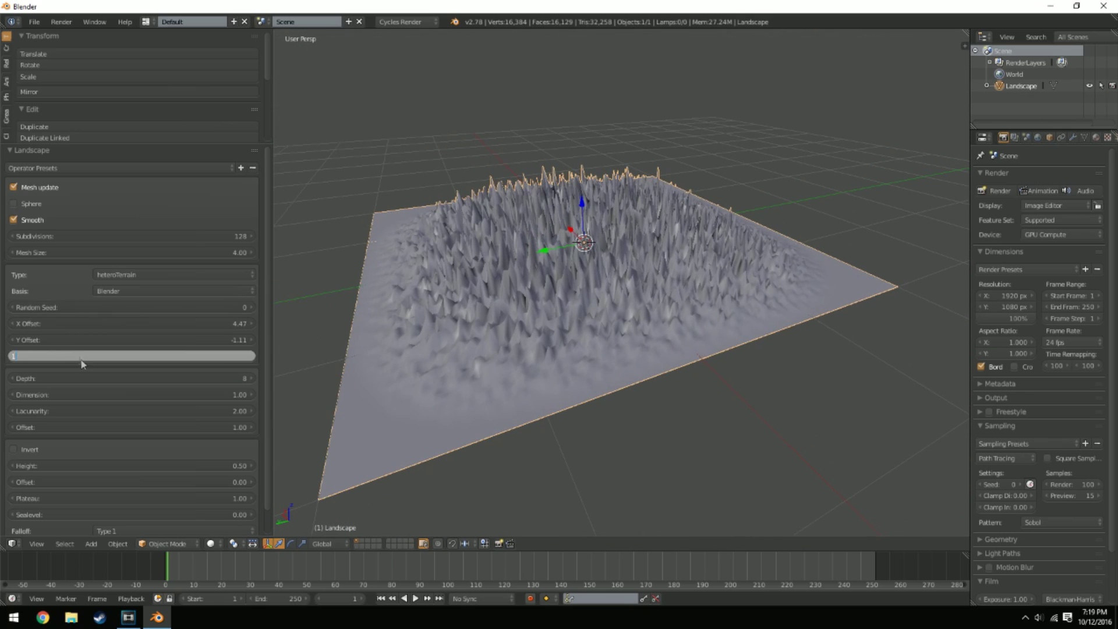
{"action": "type", "text": "1"}
{"action": "key", "text": "Return"}
{"action": "middle_click_drag", "start_coordinate": [687, 279], "coordinate": [398, 295]}
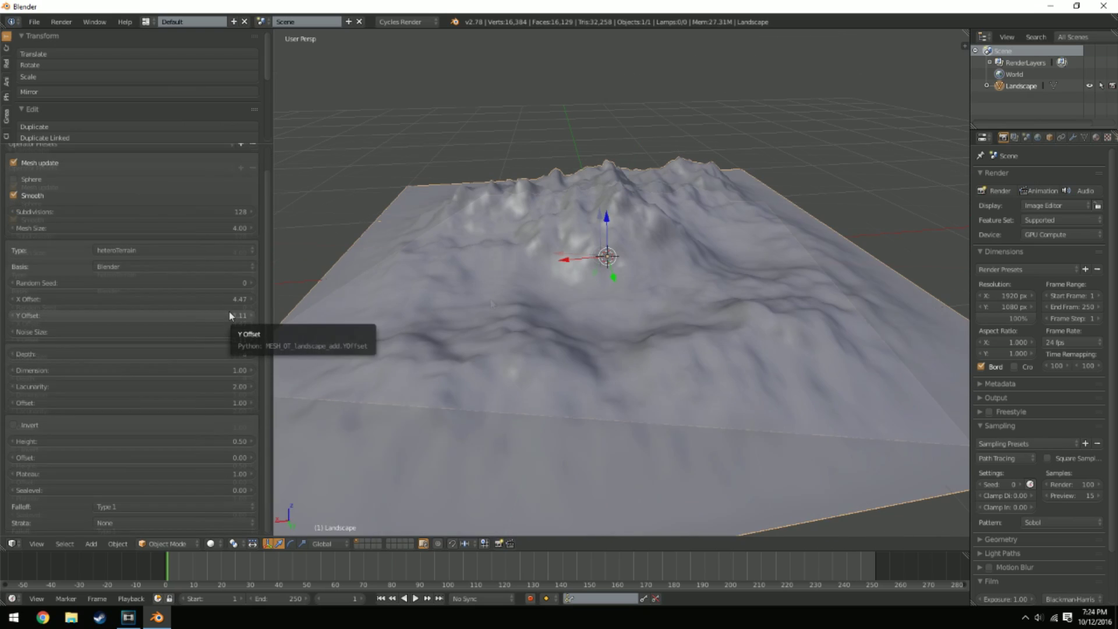
{"action": "left_click_drag", "start_coordinate": [207, 354], "coordinate": [209, 354]}
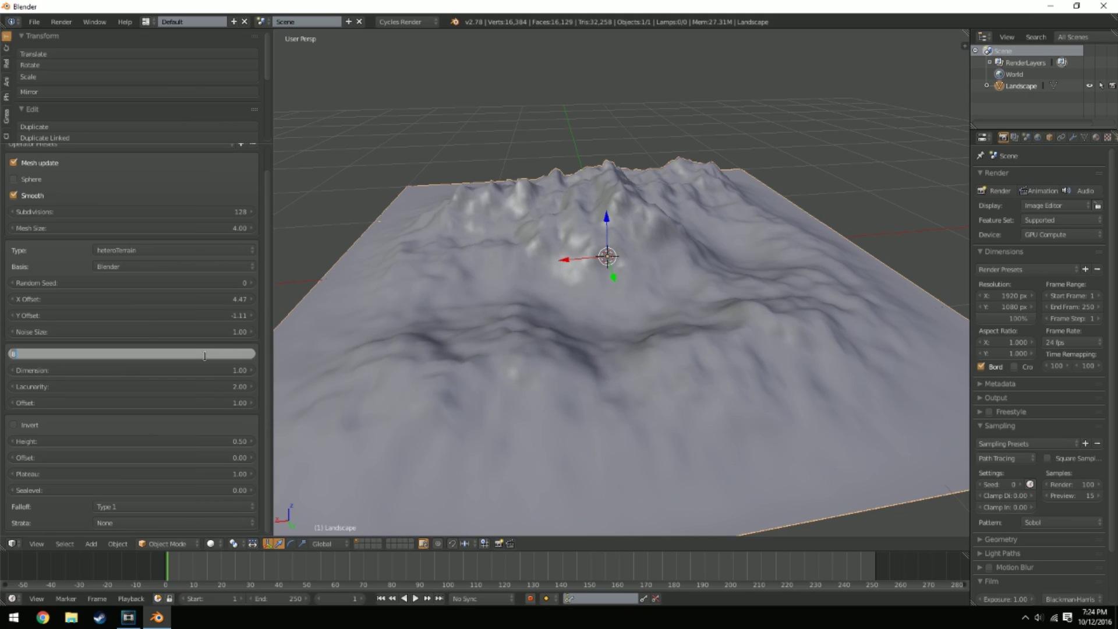
{"action": "type", "text": "5"}
{"action": "key", "text": "Return"}
{"action": "left_click", "coordinate": [205, 356]}
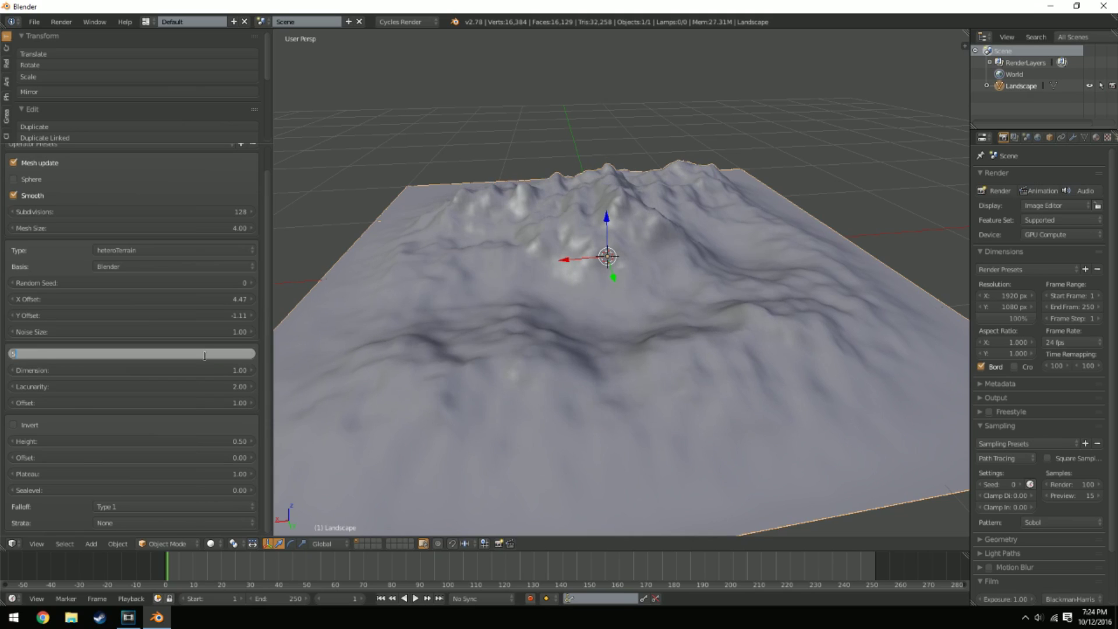
{"action": "type", "text": "3"}
{"action": "key", "text": "Return"}
{"action": "left_click", "coordinate": [205, 356]}
{"action": "type", "text": "2"}
{"action": "key", "text": "Return"}
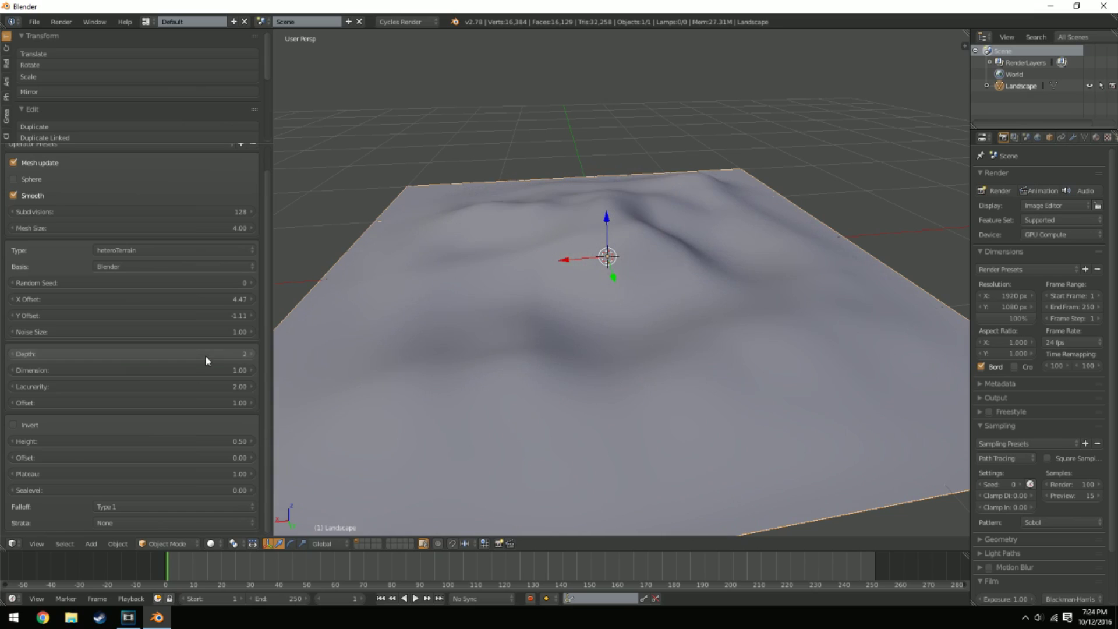
{"action": "left_click", "coordinate": [205, 355]}
{"action": "type", "text": "1"}
{"action": "key", "text": "Return"}
{"action": "left_click", "coordinate": [205, 355]}
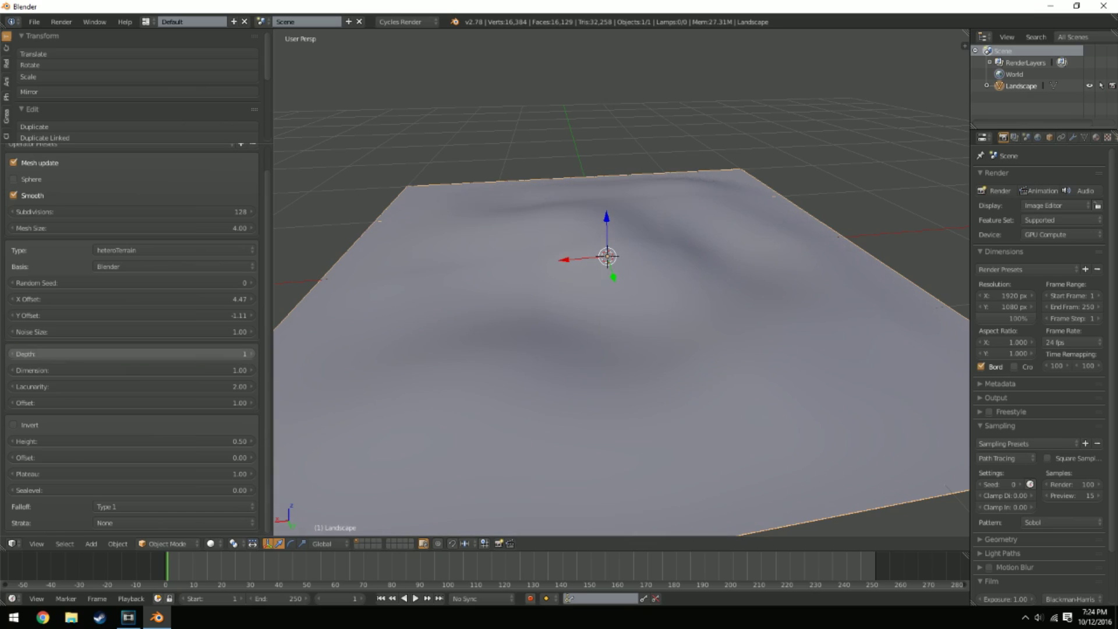
{"action": "type", "text": "0"}
{"action": "key", "text": "Return"}
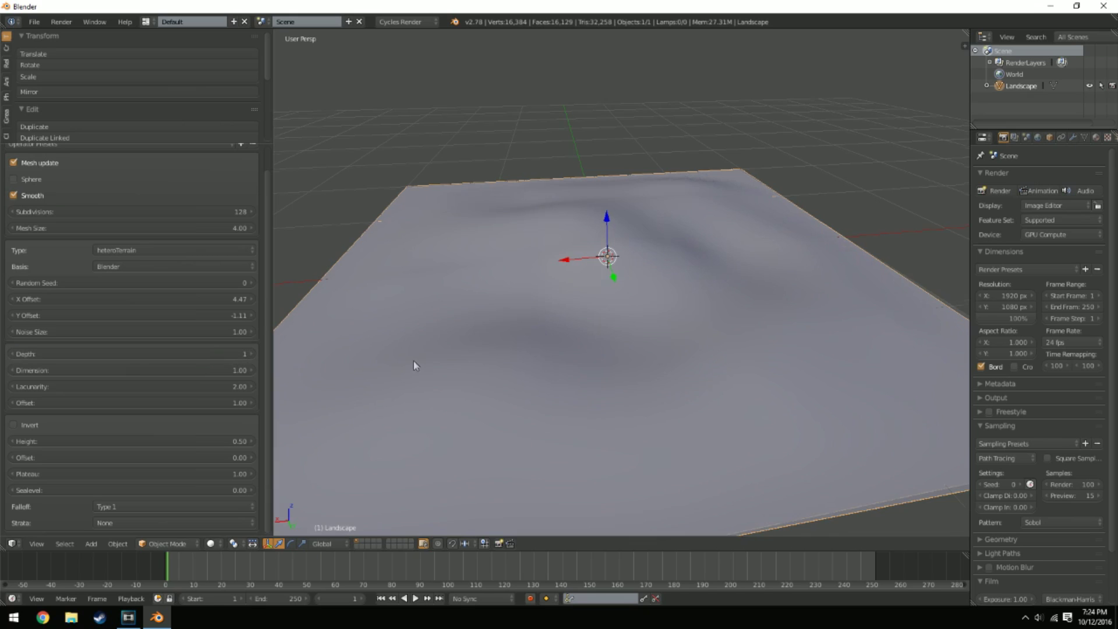
{"action": "middle_click_drag", "start_coordinate": [414, 361], "coordinate": [501, 365]}
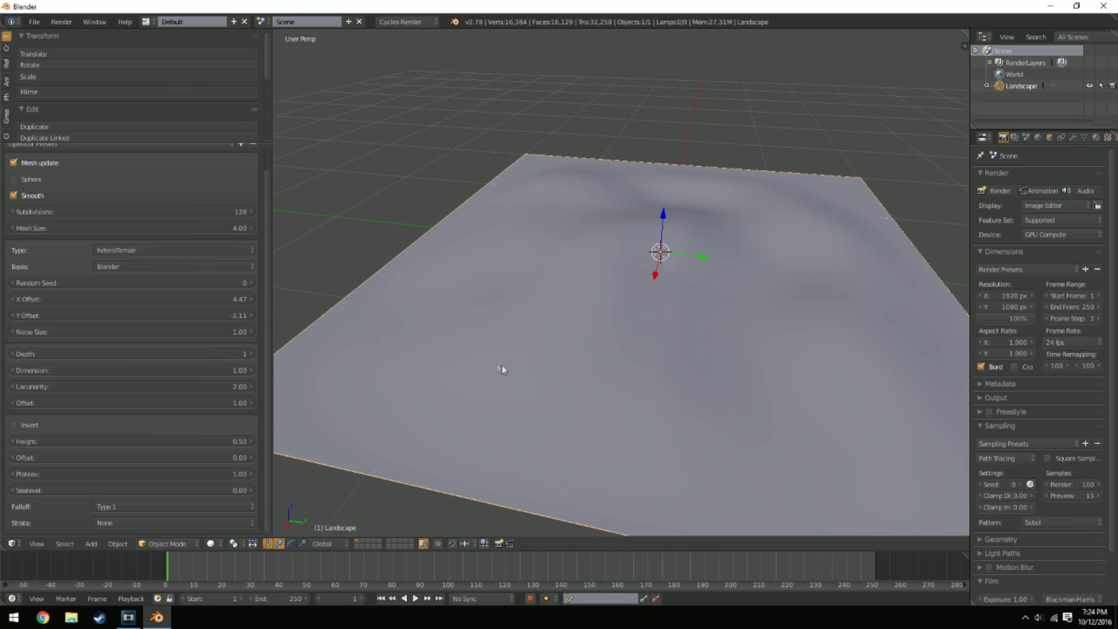
{"action": "left_click", "coordinate": [217, 354]}
{"action": "type", "text": "8"}
{"action": "key", "text": "Return"}
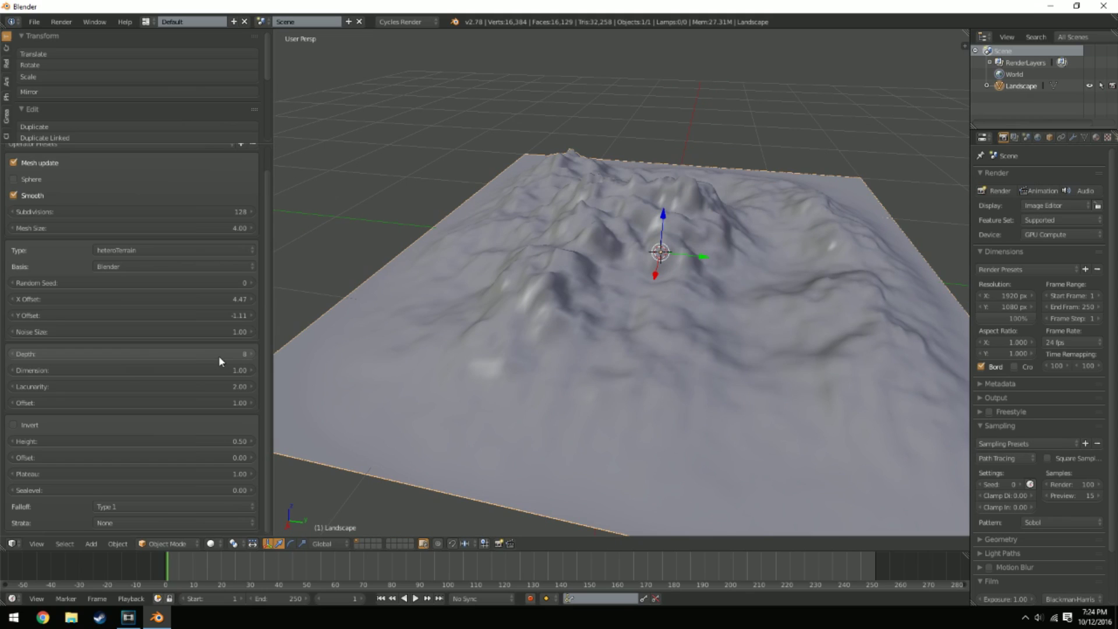
Drag the fractal Dimension down from 1.00 toward 0.53 to make the terrain spiky.
{"action": "left_click", "coordinate": [211, 370]}
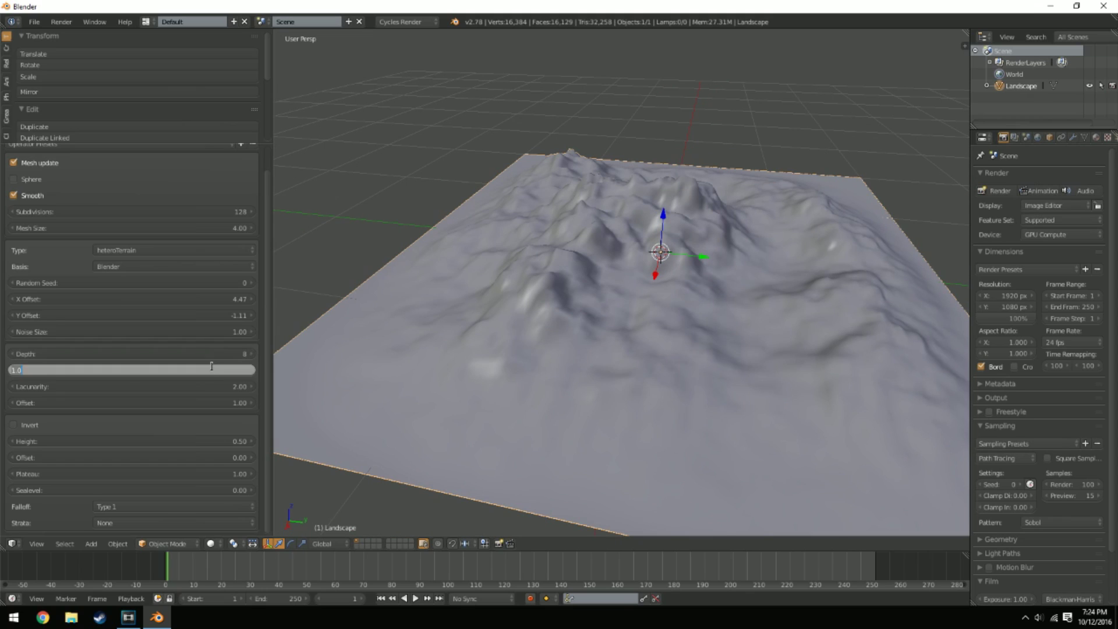
{"action": "key", "text": "Return"}
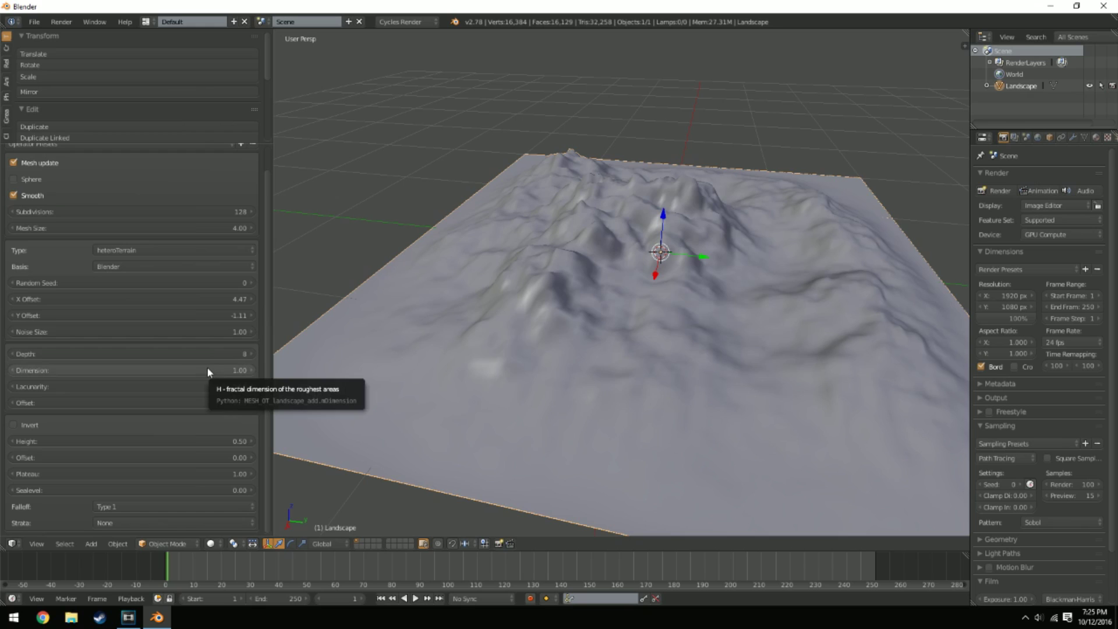
{"action": "mouse_move", "coordinate": [209, 370]}
{"action": "left_mouse_down"}
{"action": "mouse_move", "coordinate": [154, 370]}
{"action": "mouse_move", "coordinate": [233, 371]}
{"action": "mouse_move", "coordinate": [206, 366]}
{"action": "left_mouse_up"}
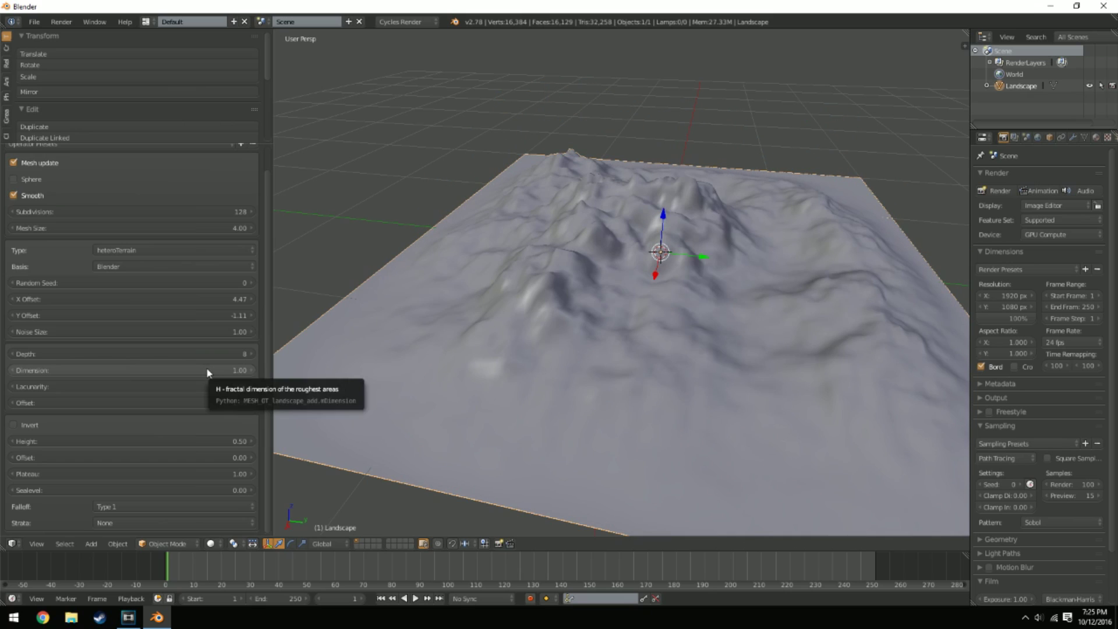
Try a Lacunarity of 3.00, then return it to 2.00.
{"action": "left_click", "coordinate": [103, 384]}
{"action": "type", "text": "3"}
{"action": "key", "text": "Return"}
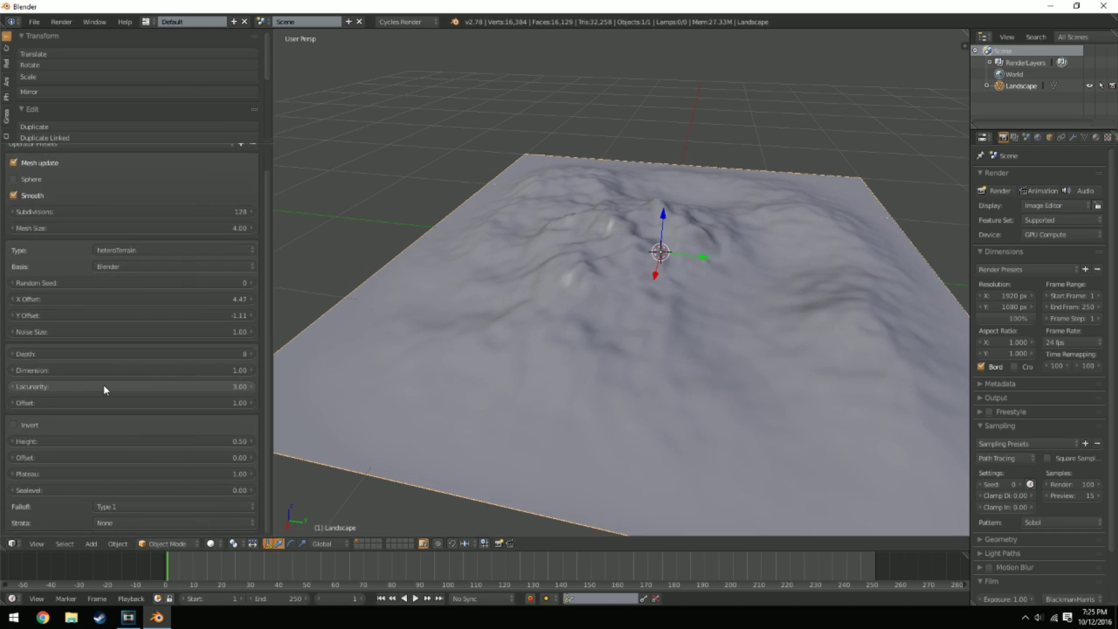
{"action": "left_click", "coordinate": [103, 385]}
{"action": "type", "text": "2"}
{"action": "key", "text": "Return"}
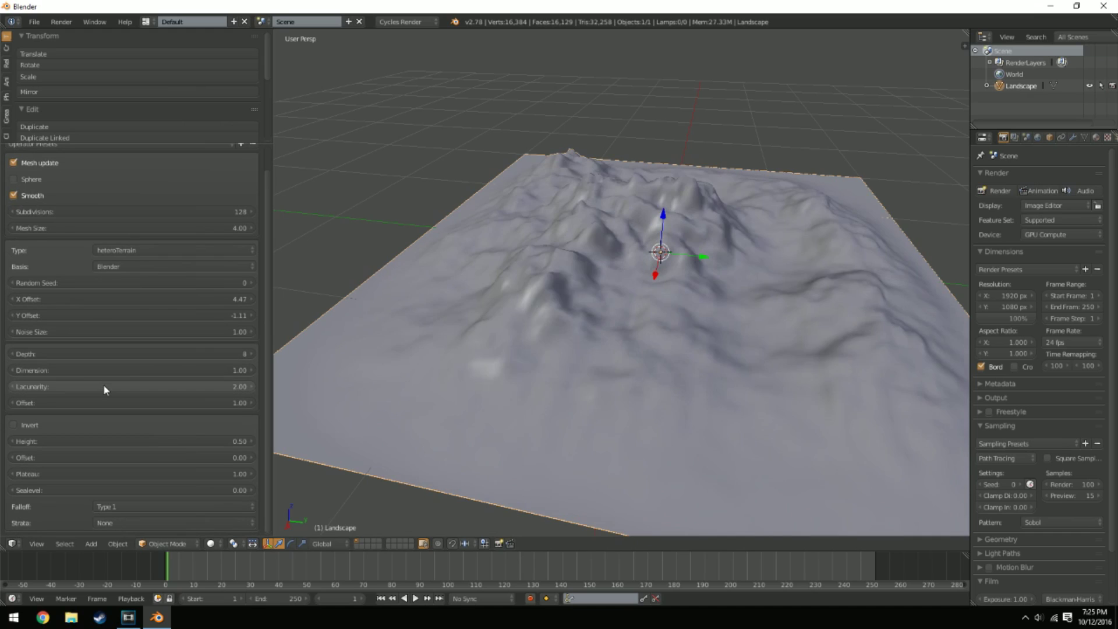
Compare a Lacunarity of 1.00, then restore Lacunarity to 2.00.
{"action": "left_click", "coordinate": [103, 384]}
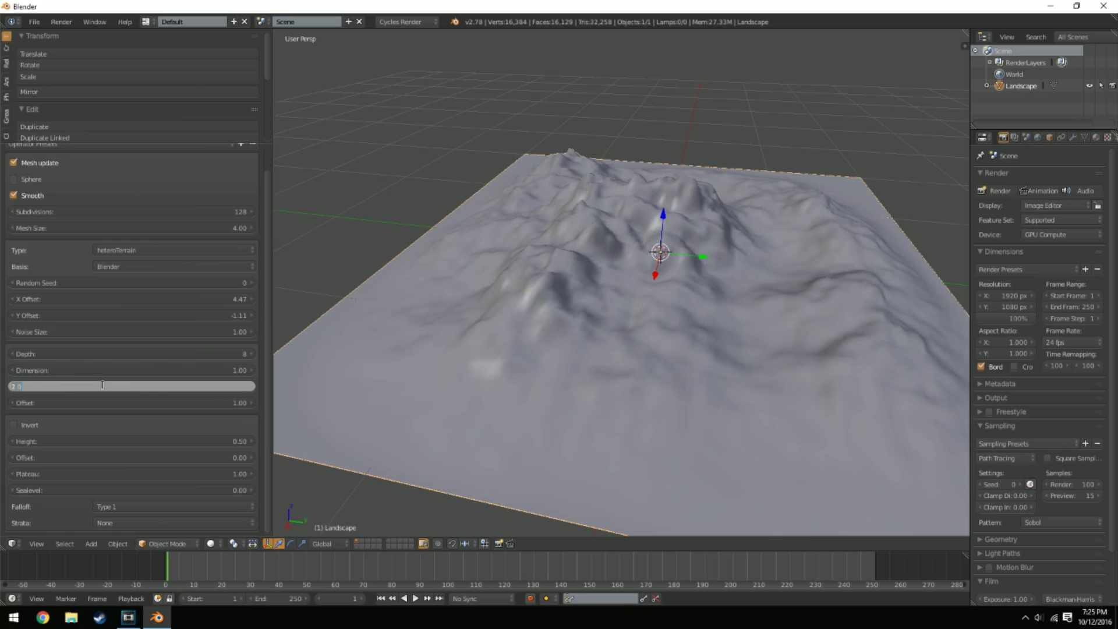
{"action": "type", "text": "1"}
{"action": "key", "text": "Return"}
{"action": "scroll", "coordinate": [506, 354], "scroll_direction": "down", "scroll_amount": 3}
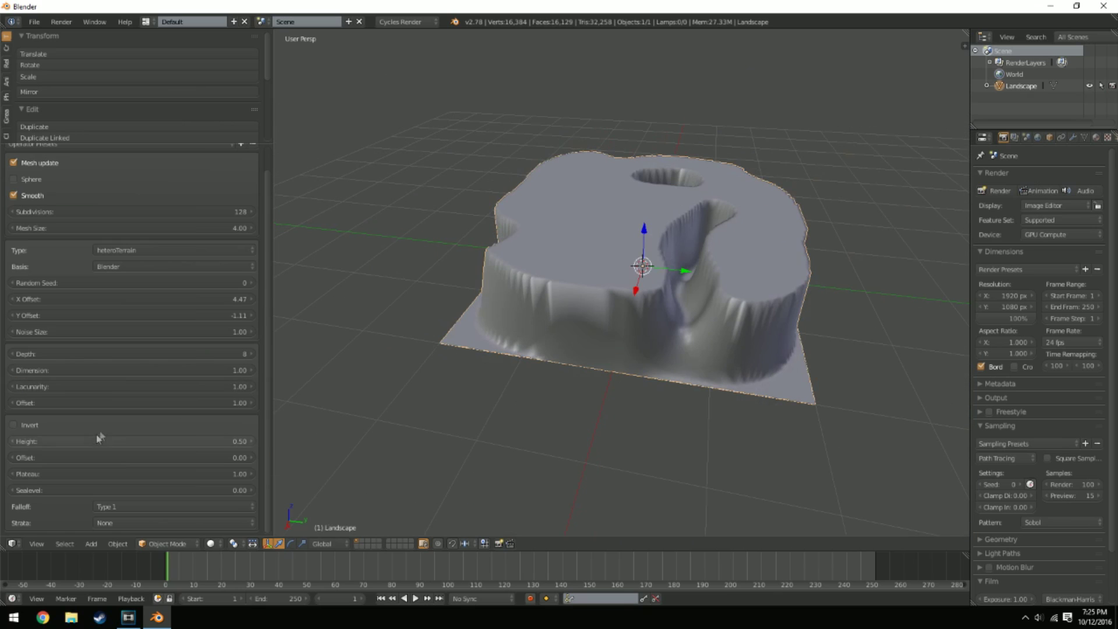
{"action": "left_click", "coordinate": [110, 386]}
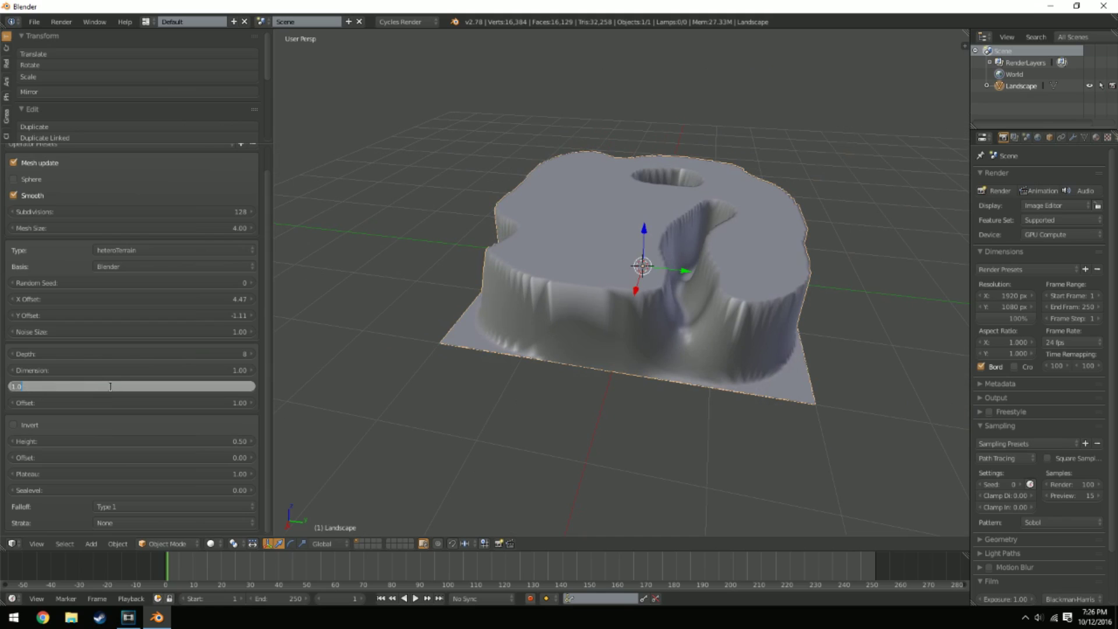
{"action": "type", "text": "2"}
{"action": "key", "text": "Return"}
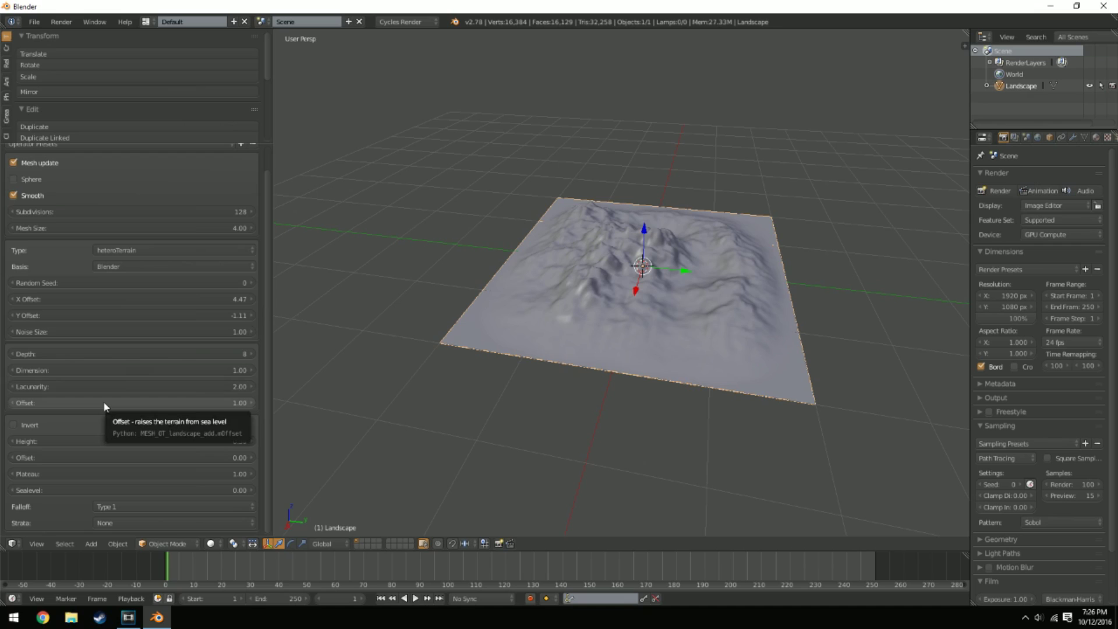
{"action": "left_click_drag", "start_coordinate": [103, 400], "coordinate": [160, 400]}
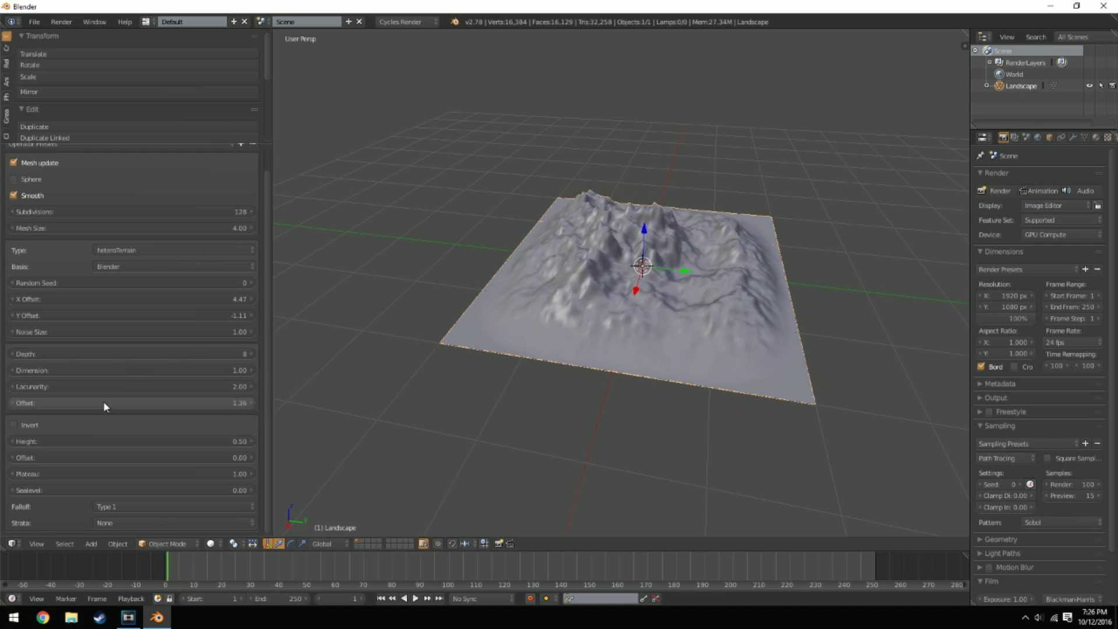
{"action": "left_click", "coordinate": [101, 403]}
{"action": "type", "text": "1"}
{"action": "key", "text": "Return"}
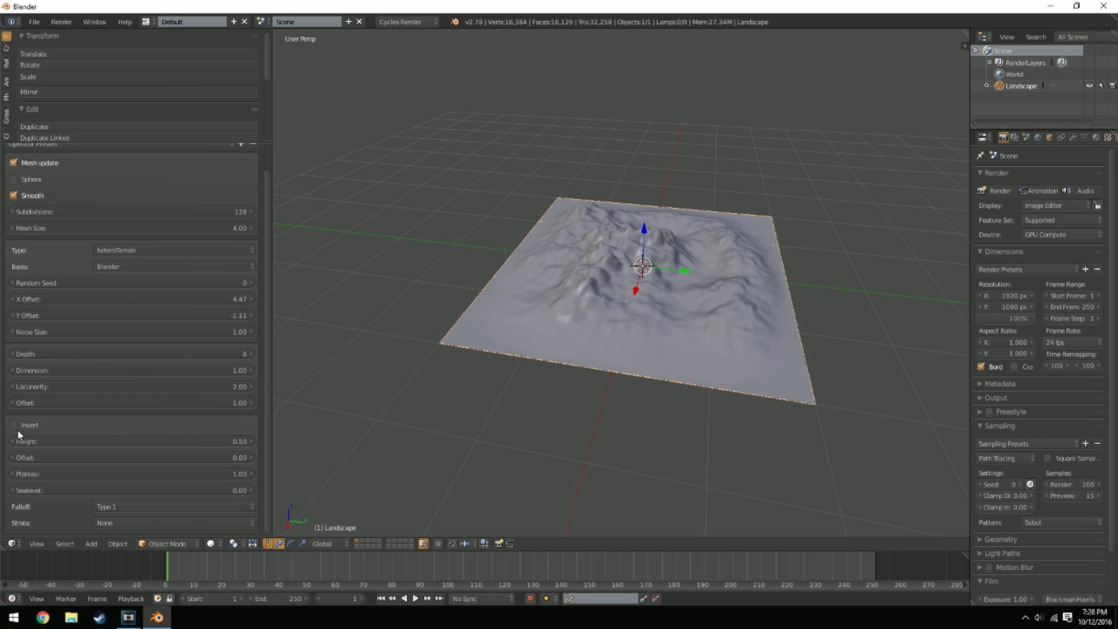
{"action": "middle_click_drag", "start_coordinate": [728, 366], "coordinate": [578, 378]}
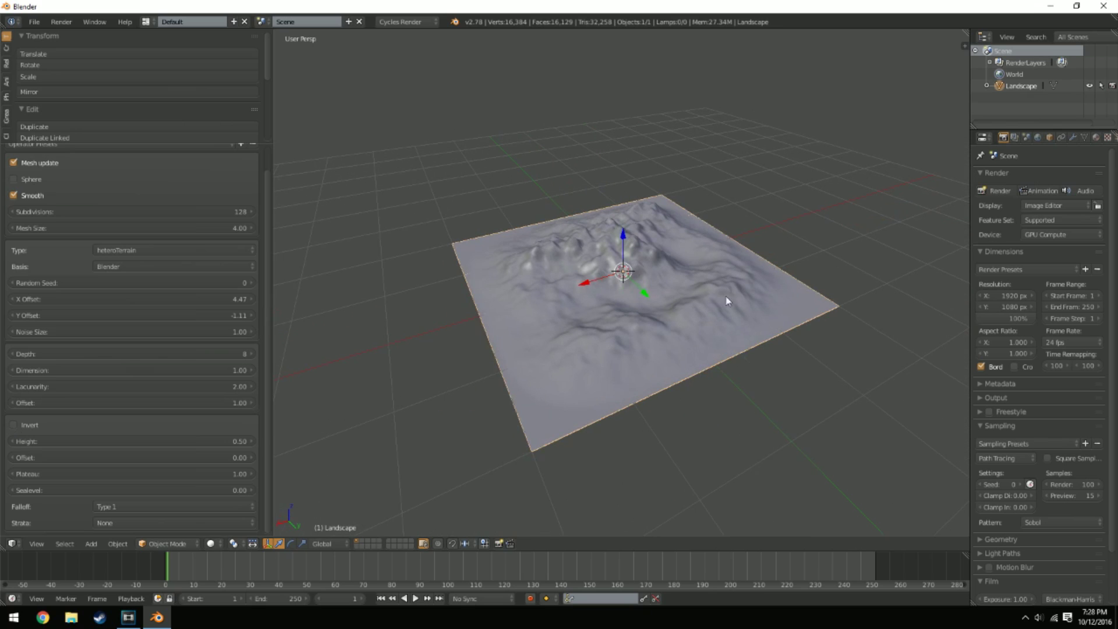
{"action": "scroll", "coordinate": [638, 299], "scroll_direction": "up", "scroll_amount": 4}
{"action": "middle_click_drag", "start_coordinate": [638, 299], "coordinate": [724, 208]}
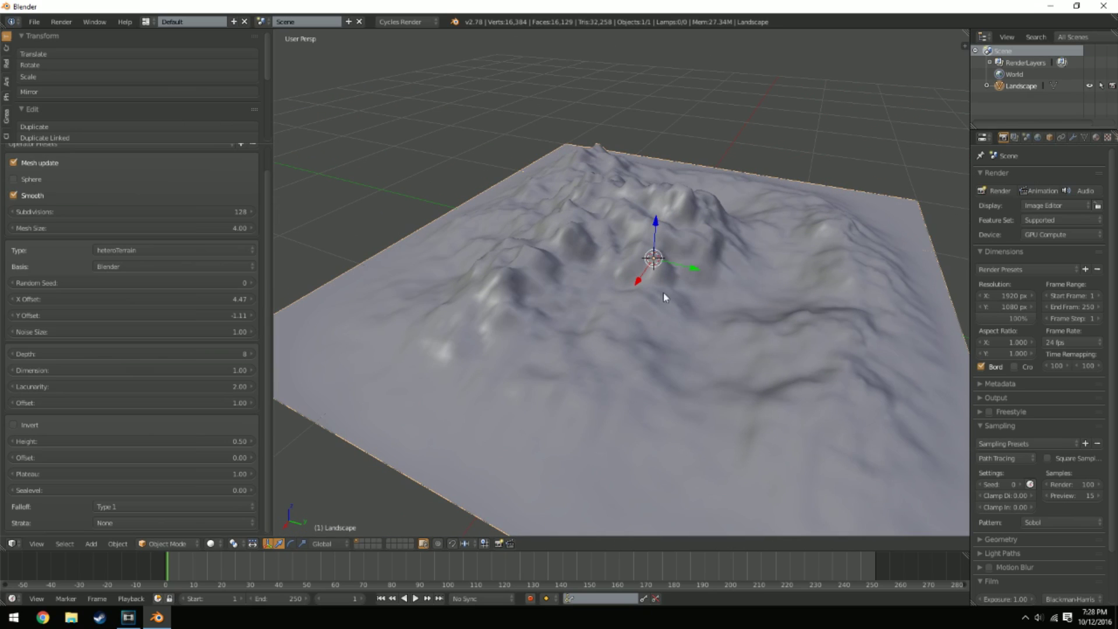
{"action": "left_click", "coordinate": [21, 425]}
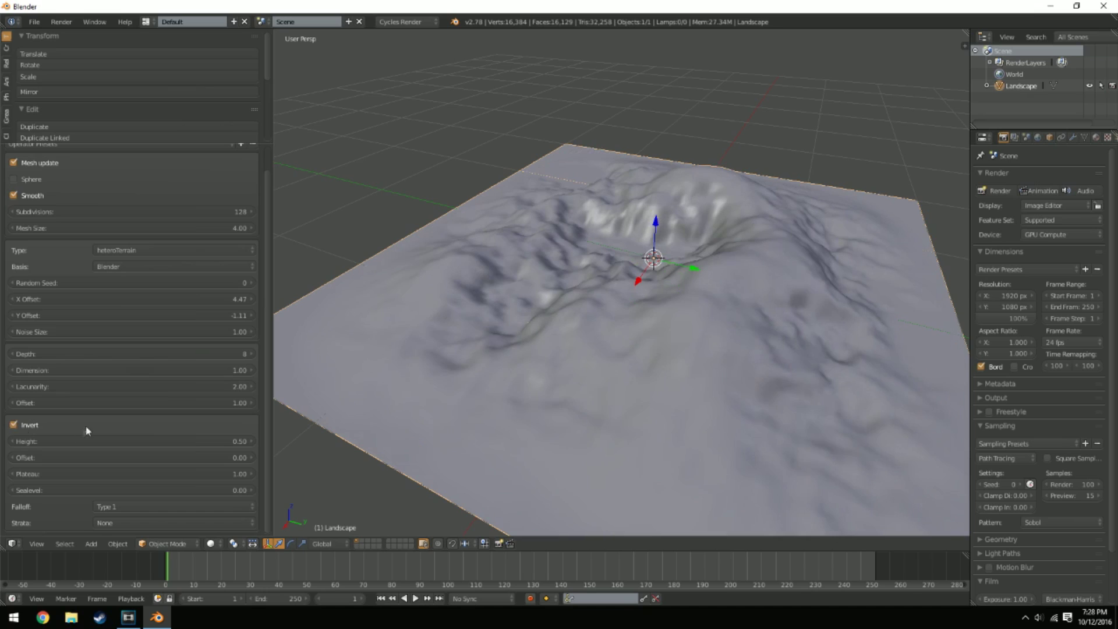
{"action": "left_click", "coordinate": [23, 425]}
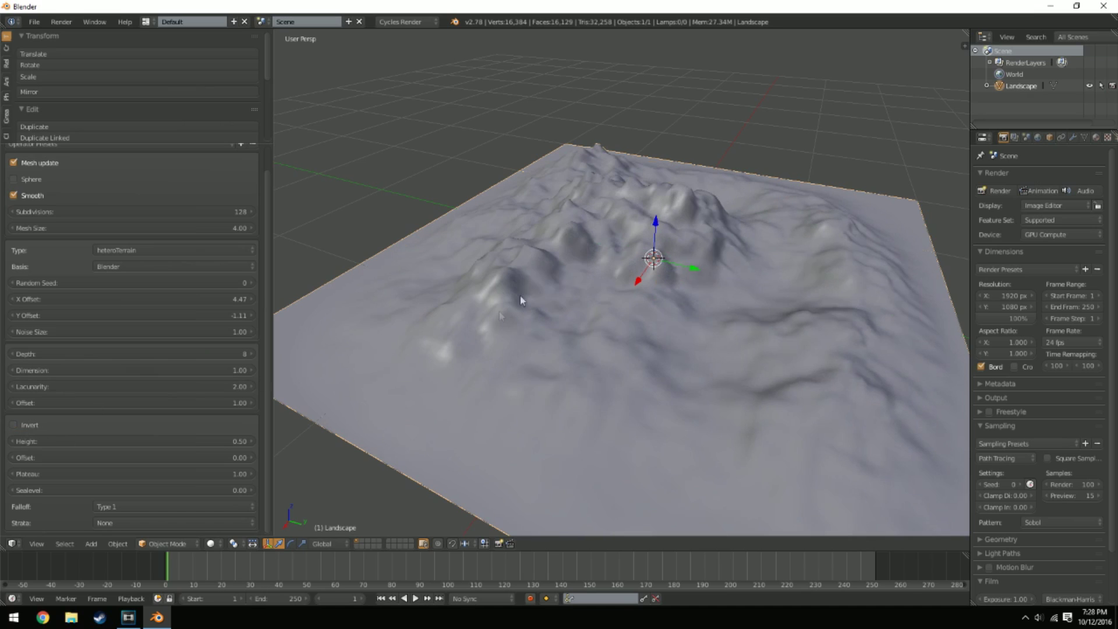
{"action": "left_click", "coordinate": [18, 425]}
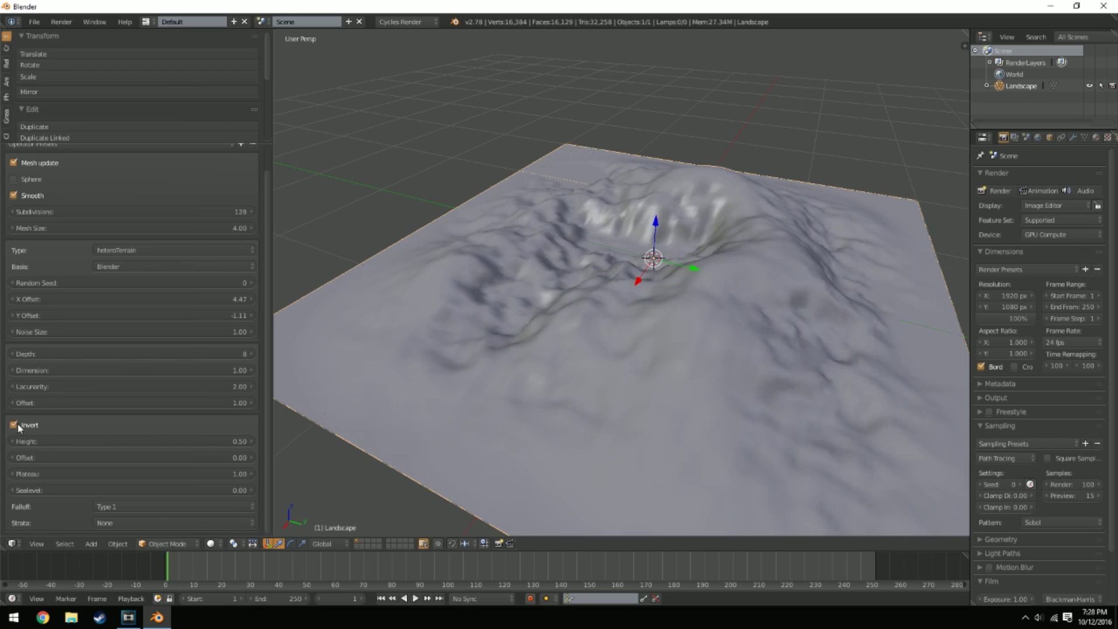
{"action": "middle_click_drag", "start_coordinate": [488, 303], "coordinate": [744, 281]}
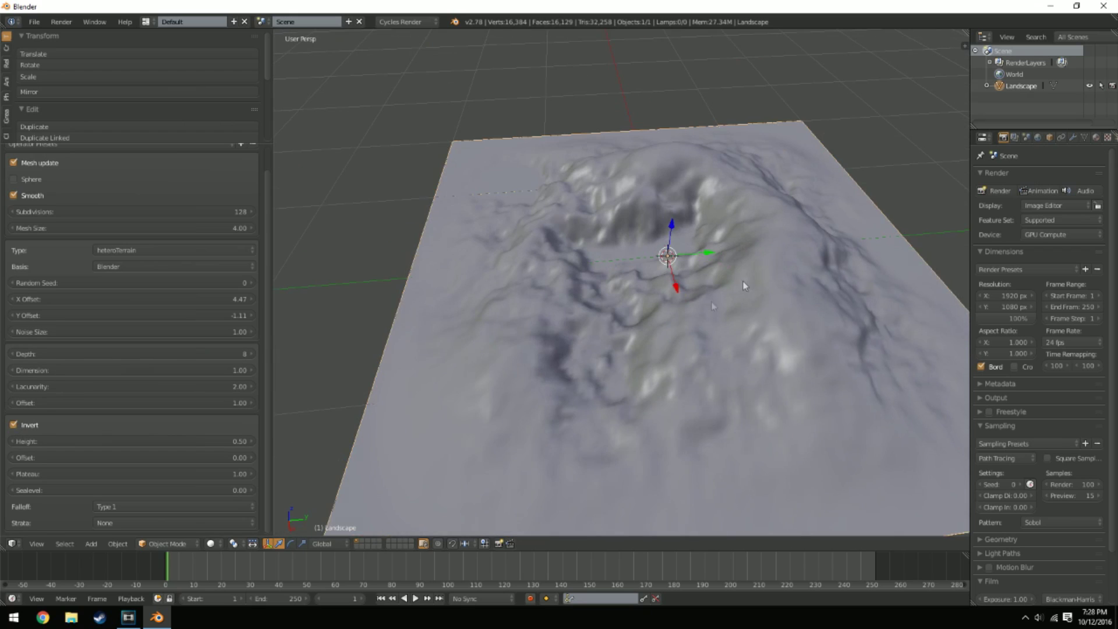
{"action": "left_click", "coordinate": [22, 427]}
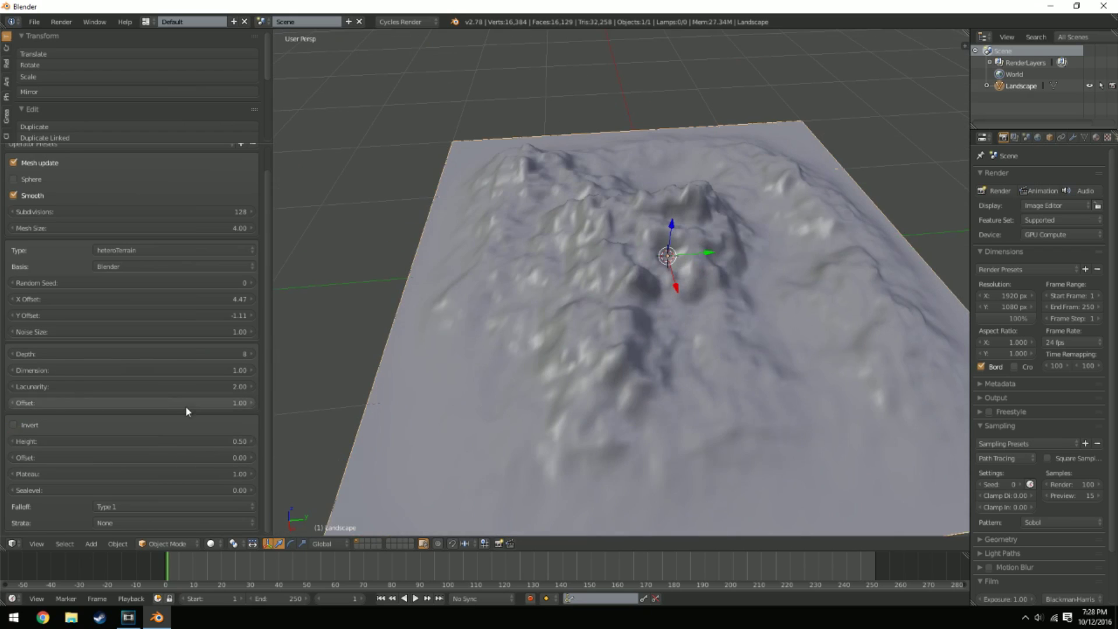
Try terrain Height values around 1.04 and 0.89 in the Landscape panel.
{"action": "left_click_drag", "start_coordinate": [175, 441], "coordinate": [203, 441]}
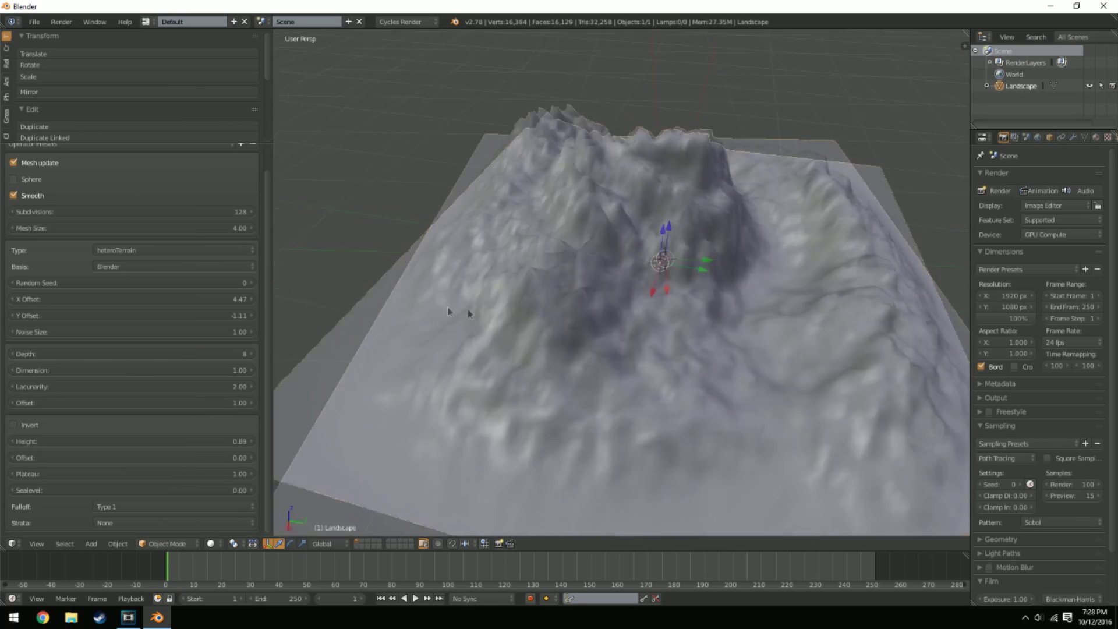
{"action": "scroll", "coordinate": [539, 308], "scroll_direction": "down", "scroll_amount": 4}
{"action": "middle_click_drag", "start_coordinate": [467, 308], "coordinate": [634, 315]}
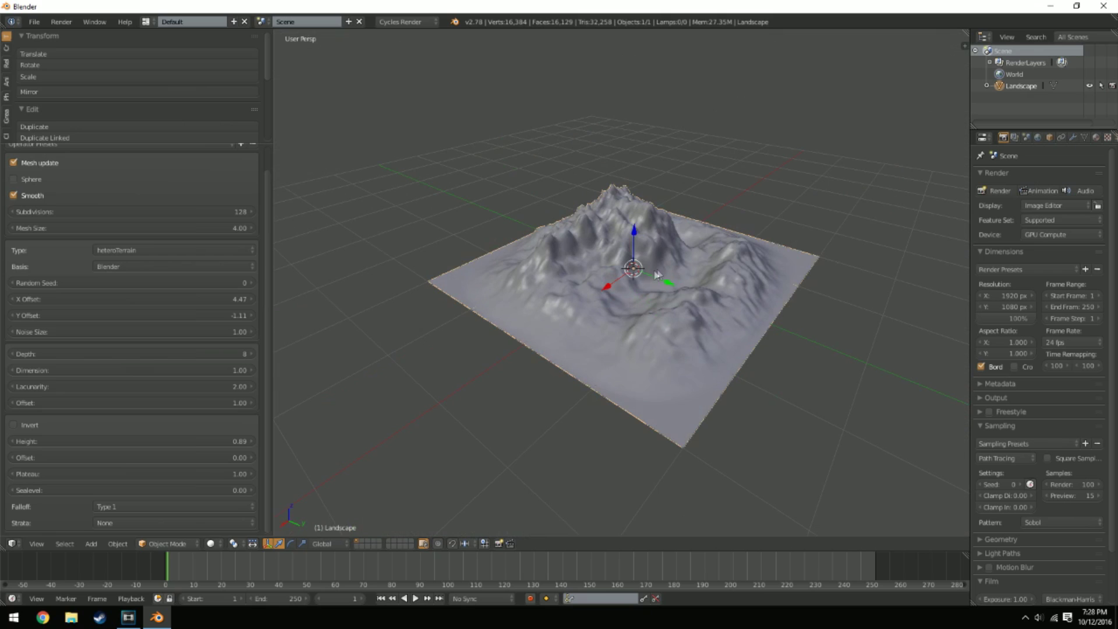
{"action": "scroll", "coordinate": [658, 274], "scroll_direction": "up", "scroll_amount": 3}
Set Height to 1.00, then settle it at 0.80 and inspect the terrain.
{"action": "left_click", "coordinate": [137, 441]}
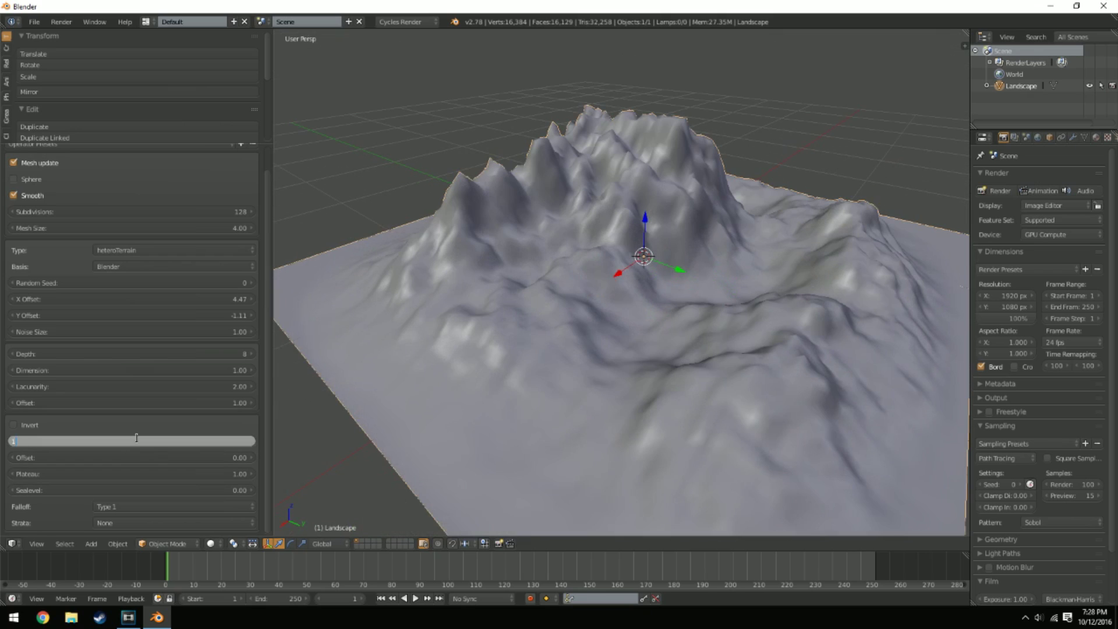
{"action": "type", "text": "1"}
{"action": "key", "text": "Return"}
{"action": "middle_click_drag", "start_coordinate": [582, 262], "coordinate": [765, 182]}
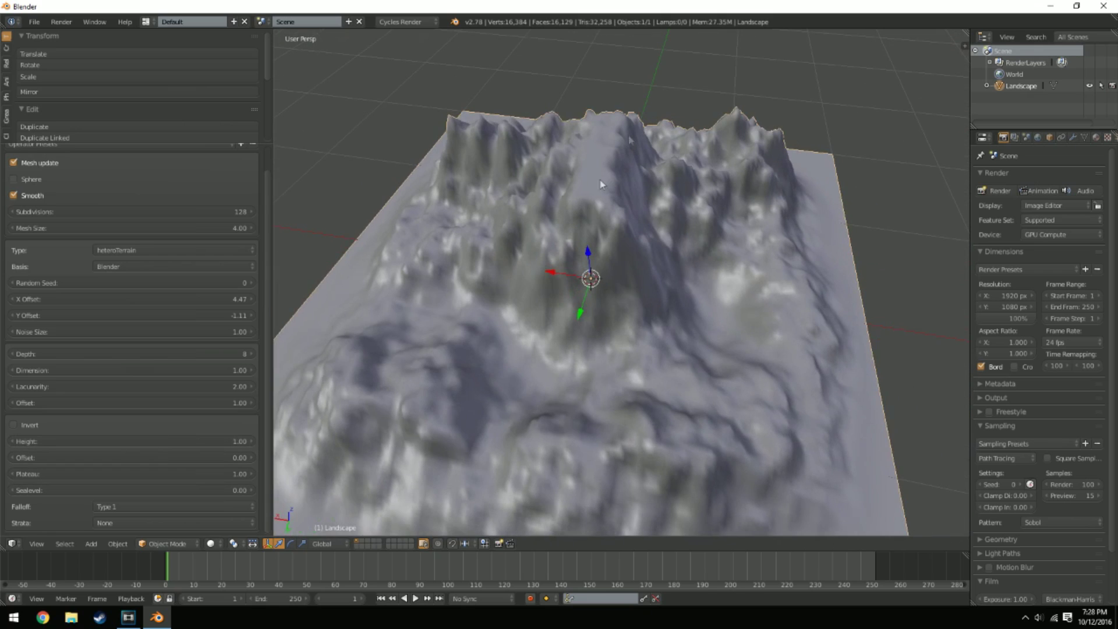
{"action": "left_click", "coordinate": [79, 441]}
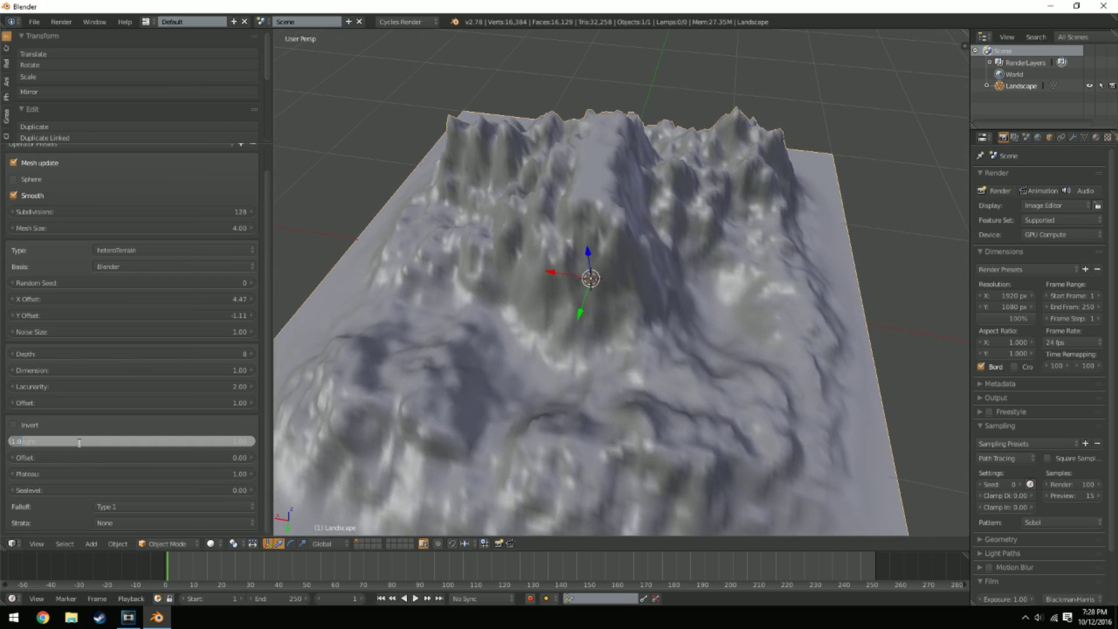
{"action": "type", "text": "0.8"}
{"action": "key", "text": "Return"}
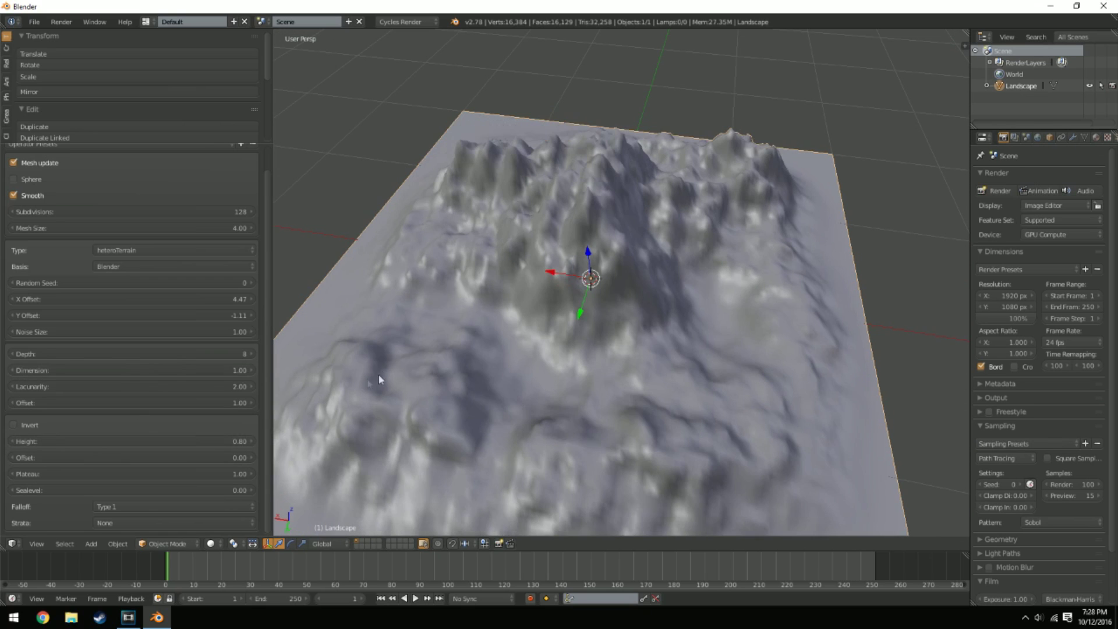
{"action": "middle_click_drag", "start_coordinate": [379, 375], "coordinate": [378, 331]}
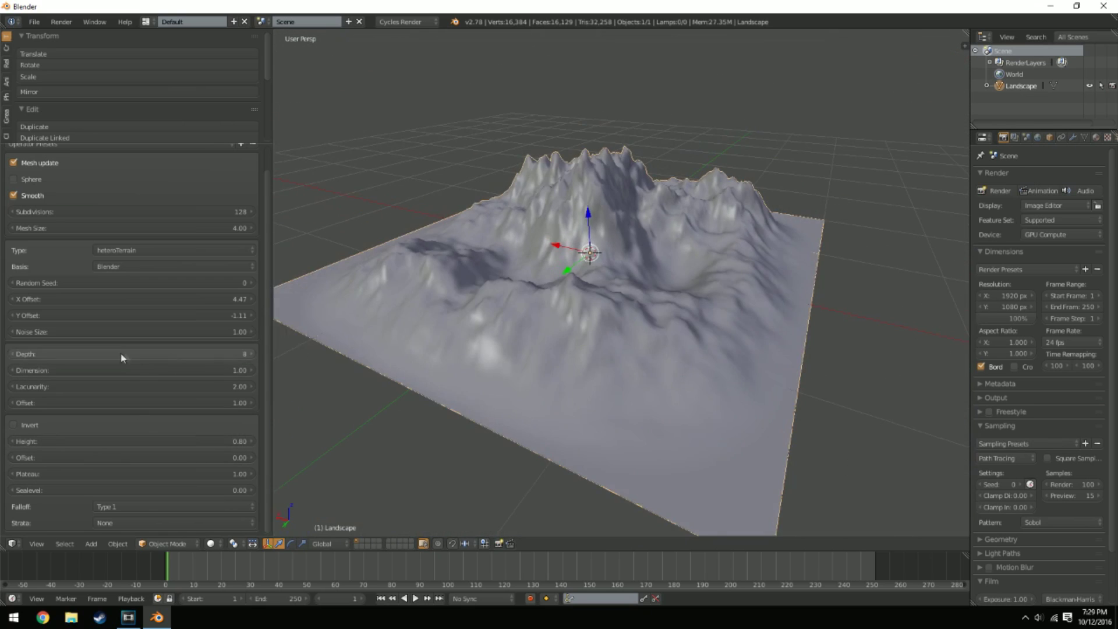
Set the Landscape Subdivisions from 128 to 160, giving a 25,600-vertex mesh.
{"action": "scroll", "coordinate": [12, 319], "scroll_direction": "up", "scroll_amount": 1}
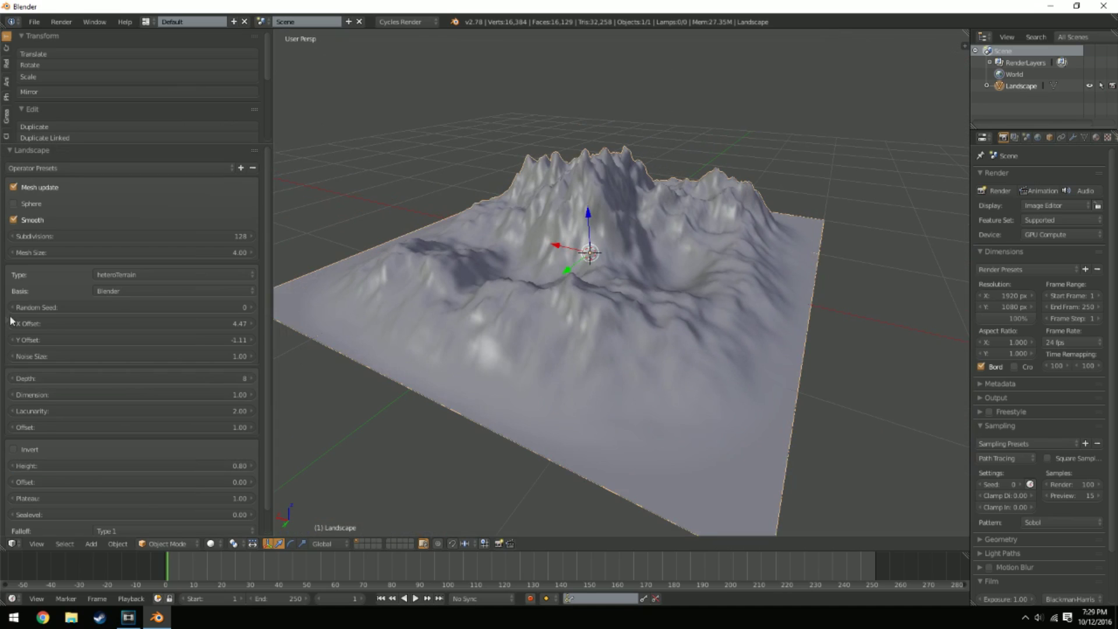
{"action": "left_click", "coordinate": [193, 235]}
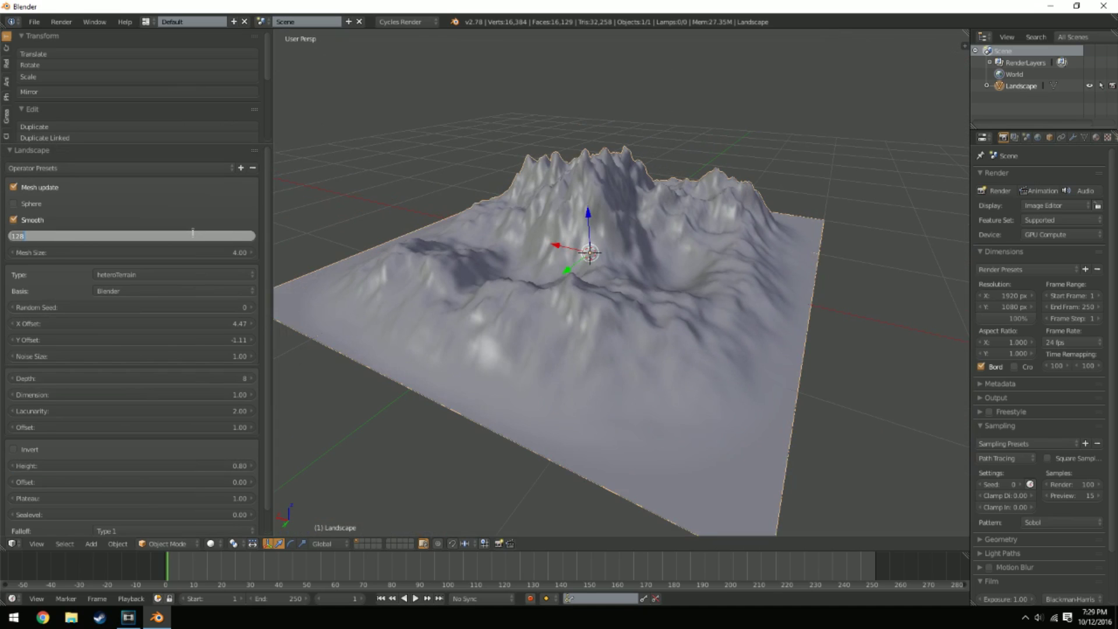
{"action": "type", "text": "160"}
{"action": "key", "text": "Return"}
{"action": "middle_click_drag", "start_coordinate": [307, 219], "coordinate": [495, 291]}
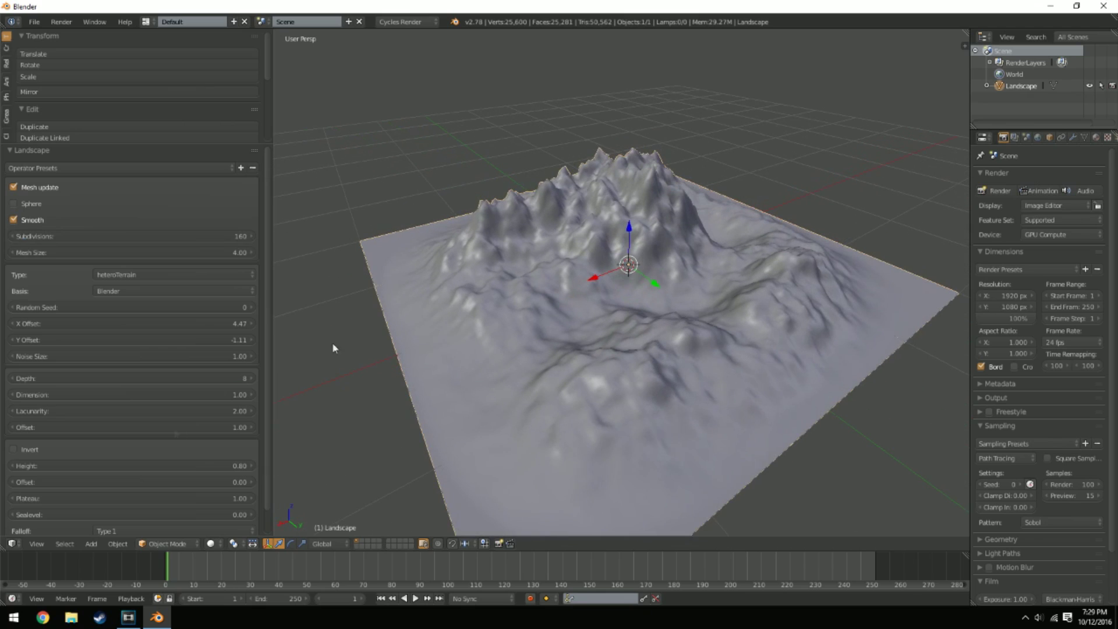
{"action": "scroll", "coordinate": [107, 459], "scroll_direction": "down", "scroll_amount": 1}
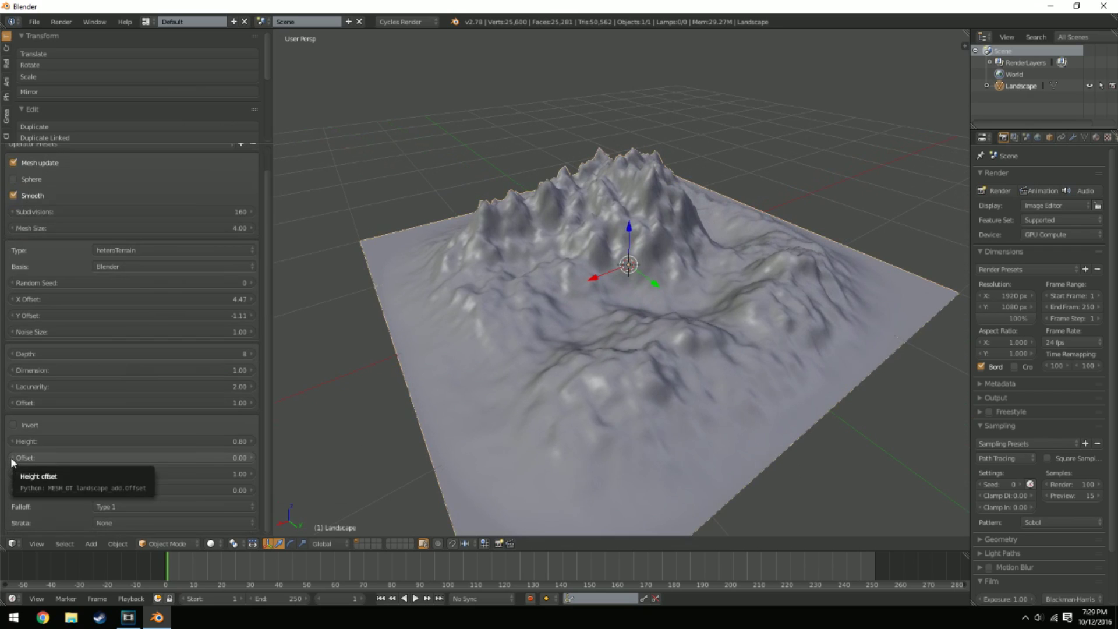
Try Offset values -0.15 and -0.12, then settle the terrain Offset at -0.39.
{"action": "middle_click_drag", "start_coordinate": [599, 334], "coordinate": [633, 320]}
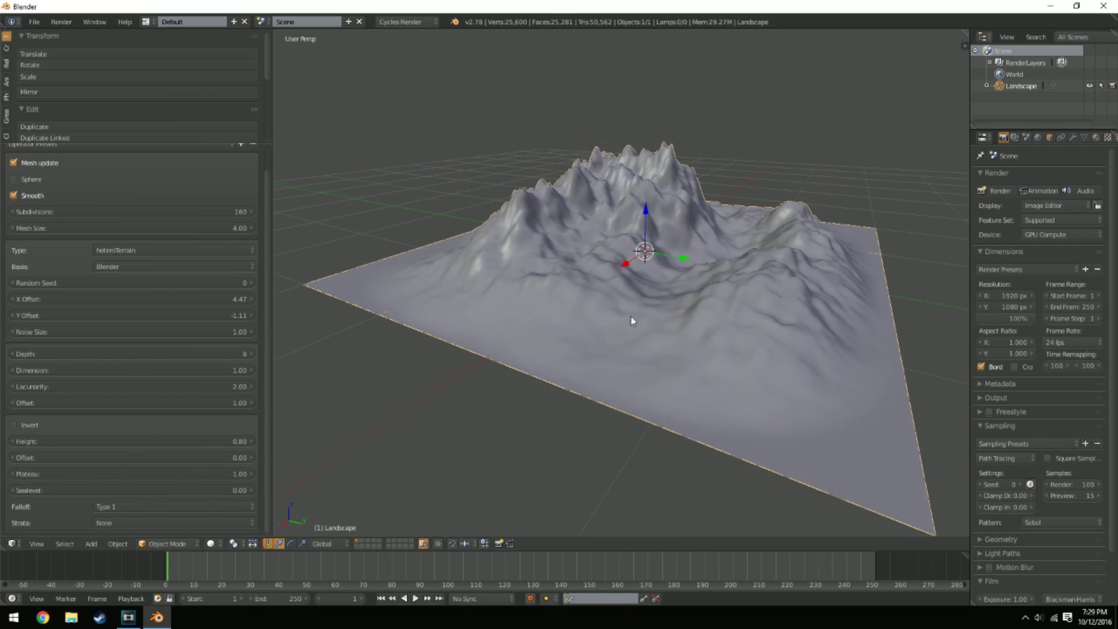
{"action": "mouse_move", "coordinate": [10, 457]}
{"action": "left_mouse_down"}
{"action": "mouse_move", "coordinate": [1, 460]}
{"action": "mouse_move", "coordinate": [12, 461]}
{"action": "left_mouse_up"}
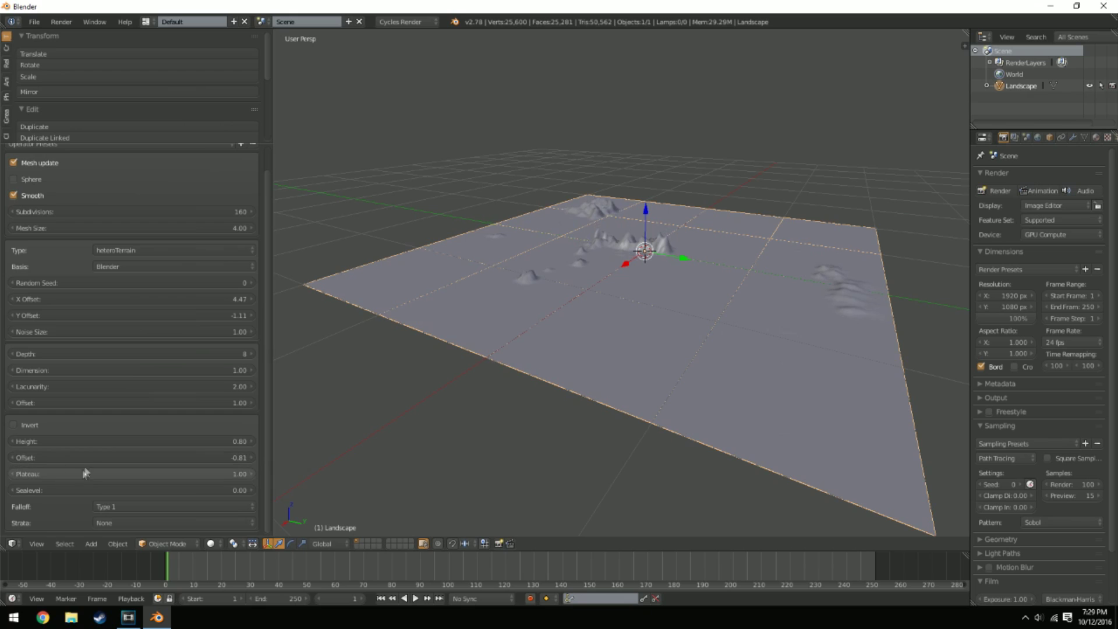
{"action": "mouse_move", "coordinate": [211, 458]}
{"action": "left_mouse_down"}
{"action": "mouse_move", "coordinate": [233, 458]}
{"action": "mouse_move", "coordinate": [215, 458]}
{"action": "left_mouse_up"}
{"action": "middle_click_drag", "start_coordinate": [477, 408], "coordinate": [690, 294]}
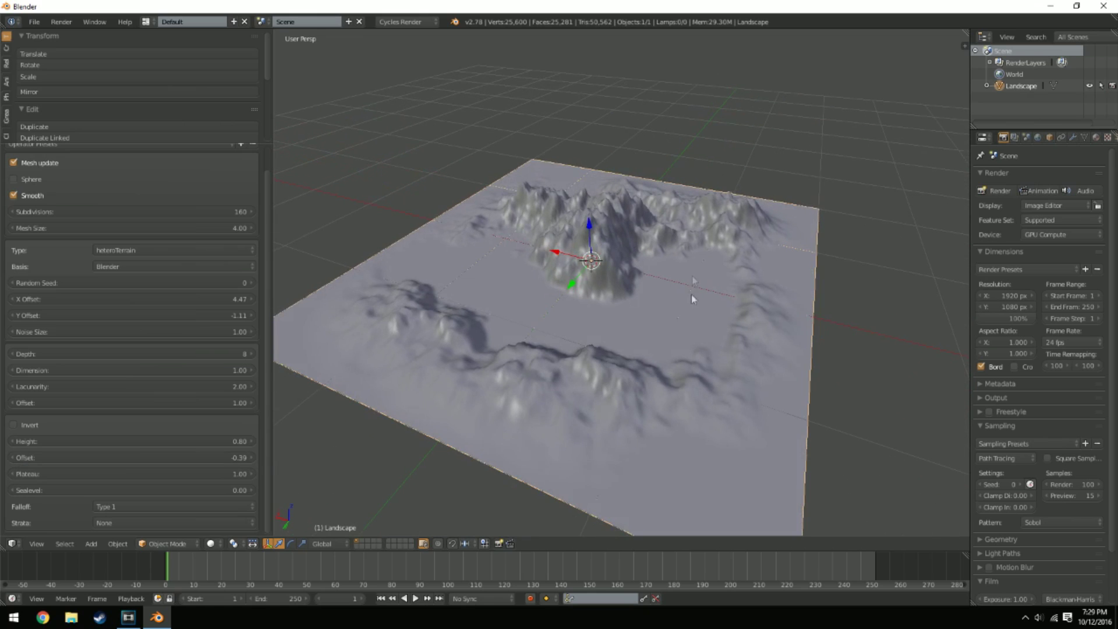
{"action": "middle_click_drag", "start_coordinate": [489, 372], "coordinate": [627, 424]}
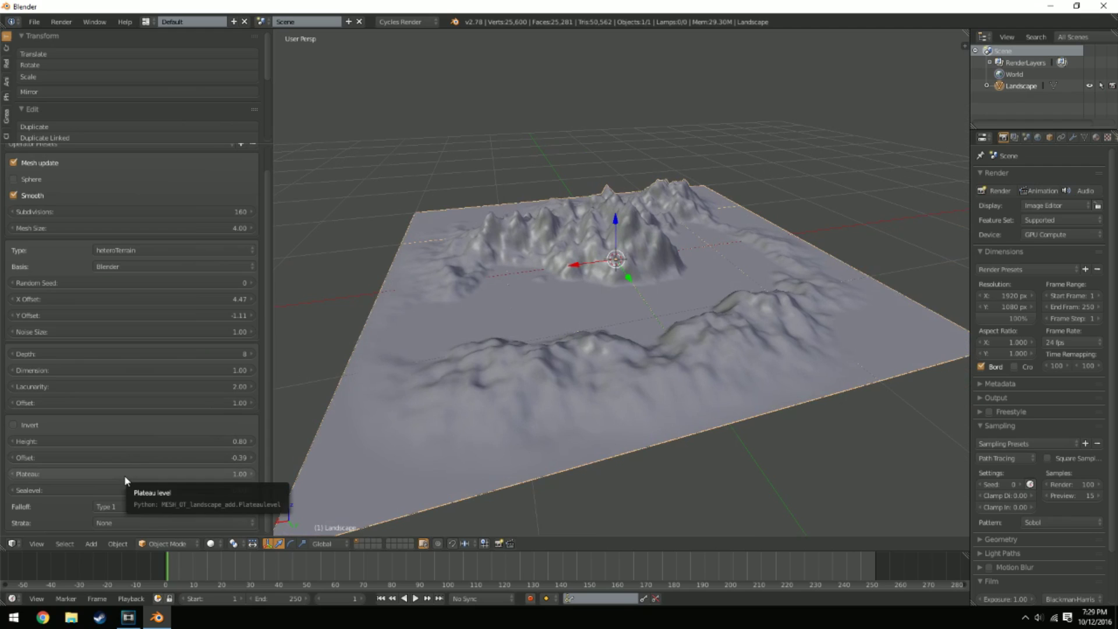
Reset the terrain Offset to 0 and raise Plateau through 0.20 and 0.40.
{"action": "type", "text": "0"}
{"action": "key", "text": "Return"}
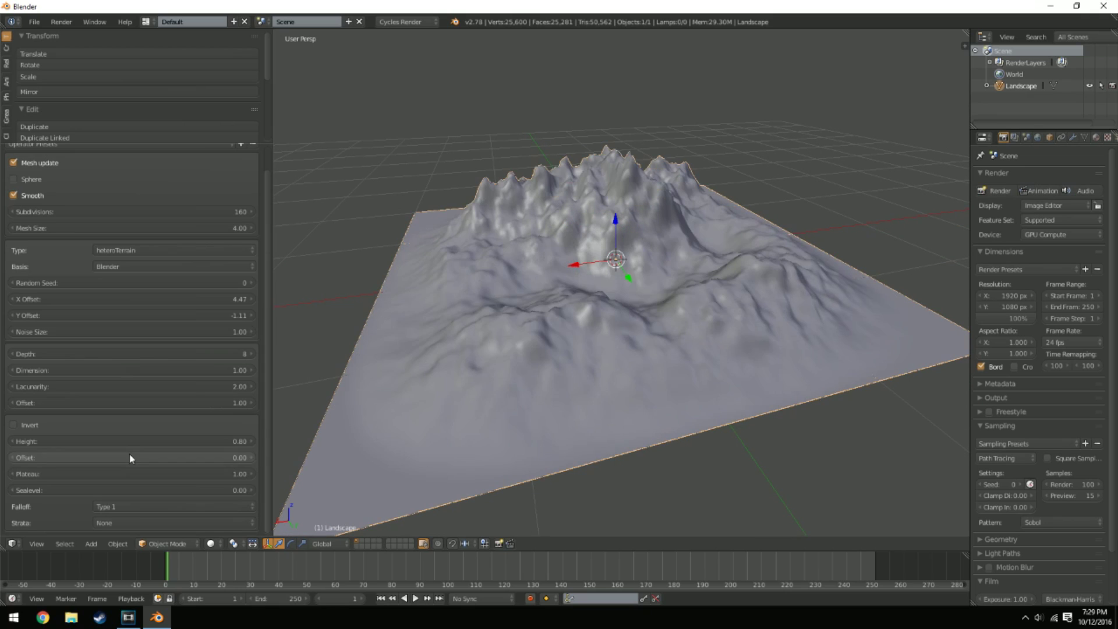
{"action": "left_click", "coordinate": [184, 477]}
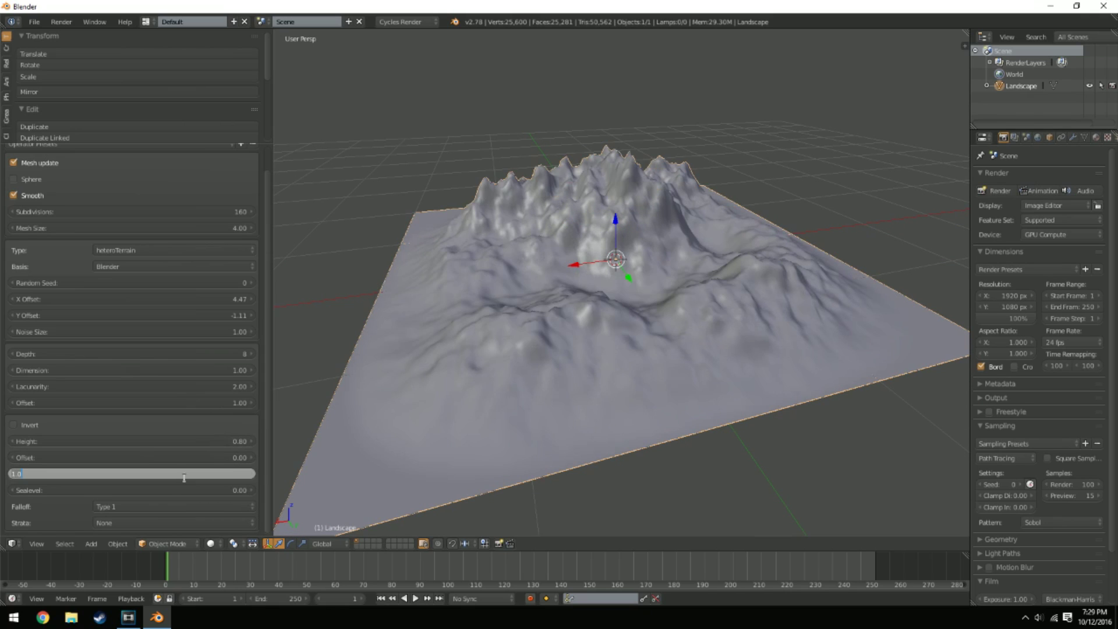
{"action": "type", "text": "0.2"}
{"action": "key", "text": "Return"}
{"action": "middle_click_drag", "start_coordinate": [436, 384], "coordinate": [407, 294]}
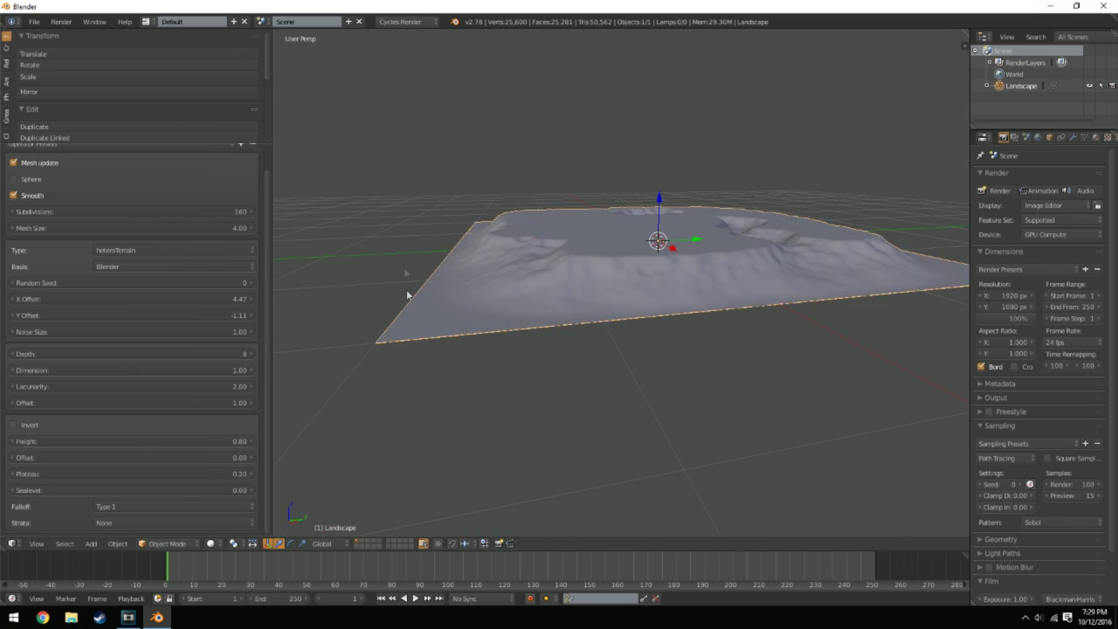
{"action": "left_click", "coordinate": [177, 477]}
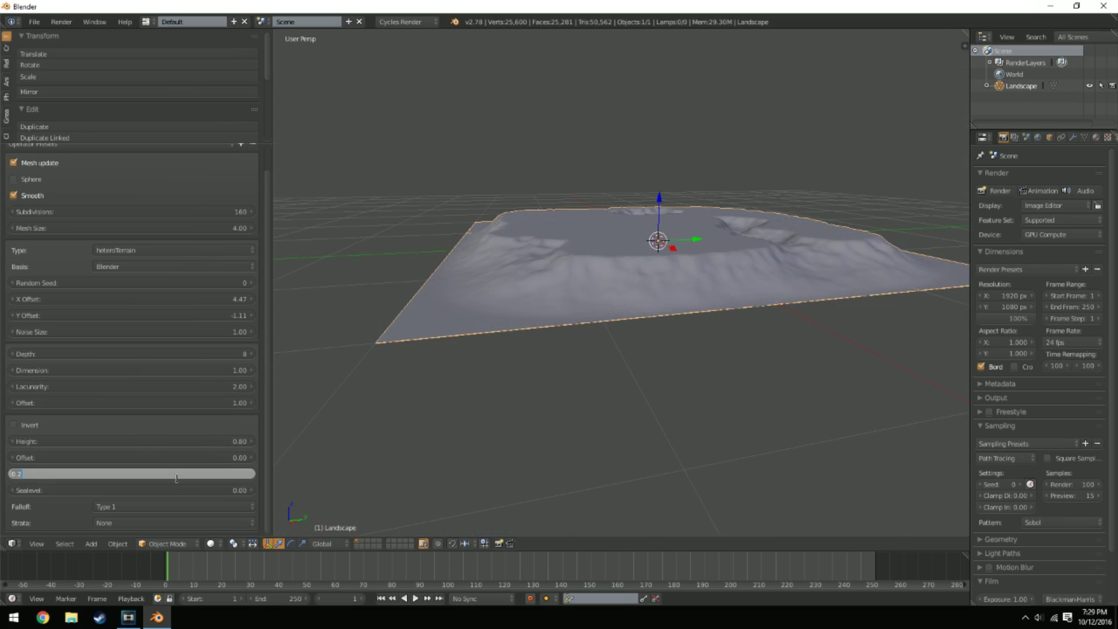
{"action": "type", "text": ".4"}
{"action": "key", "text": "Return"}
{"action": "middle_click_drag", "start_coordinate": [605, 245], "coordinate": [407, 326]}
Keep raising the Plateau level to 0.60, 0.80 and 1.00.
{"action": "left_click", "coordinate": [198, 473]}
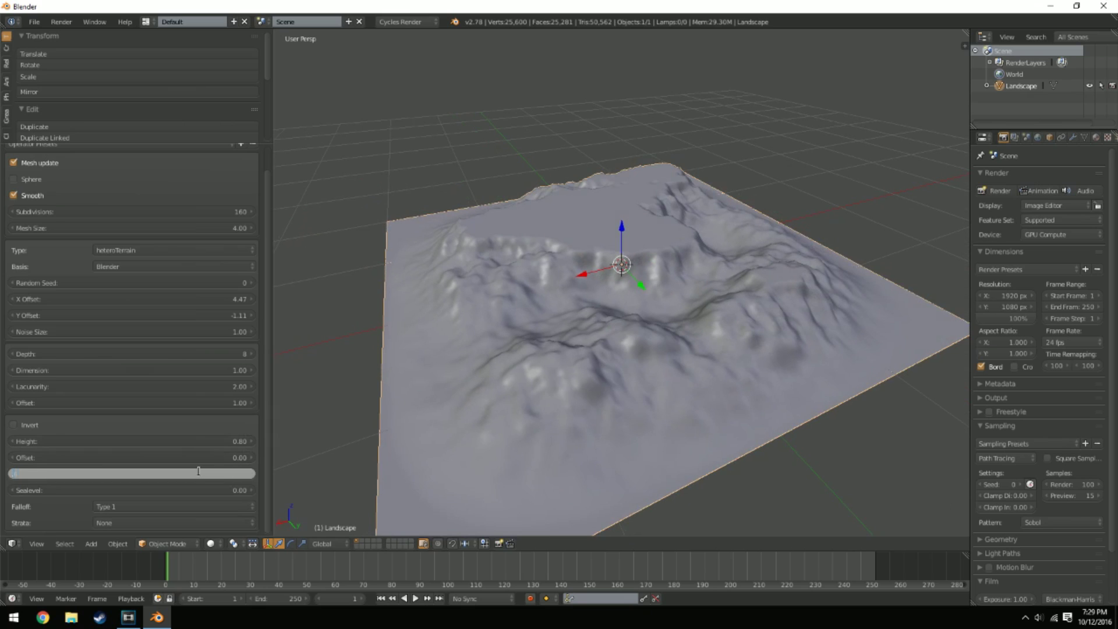
{"action": "type", "text": ".6"}
{"action": "key", "text": "Return"}
{"action": "middle_click_drag", "start_coordinate": [408, 407], "coordinate": [175, 495]}
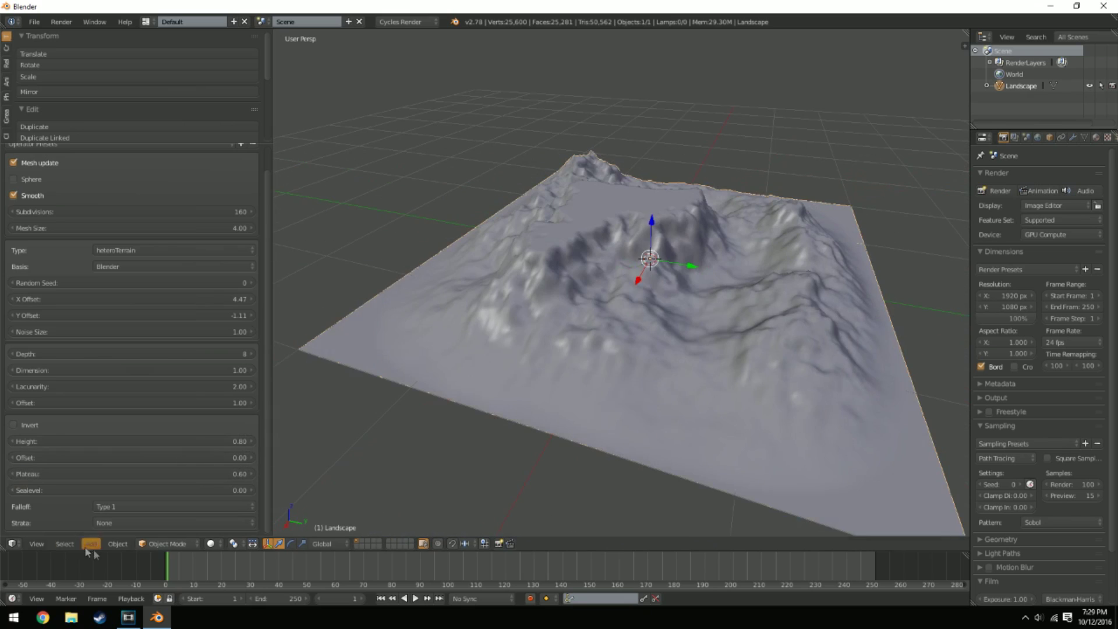
{"action": "left_click", "coordinate": [162, 473]}
{"action": "type", "text": ".8"}
{"action": "key", "text": "Return"}
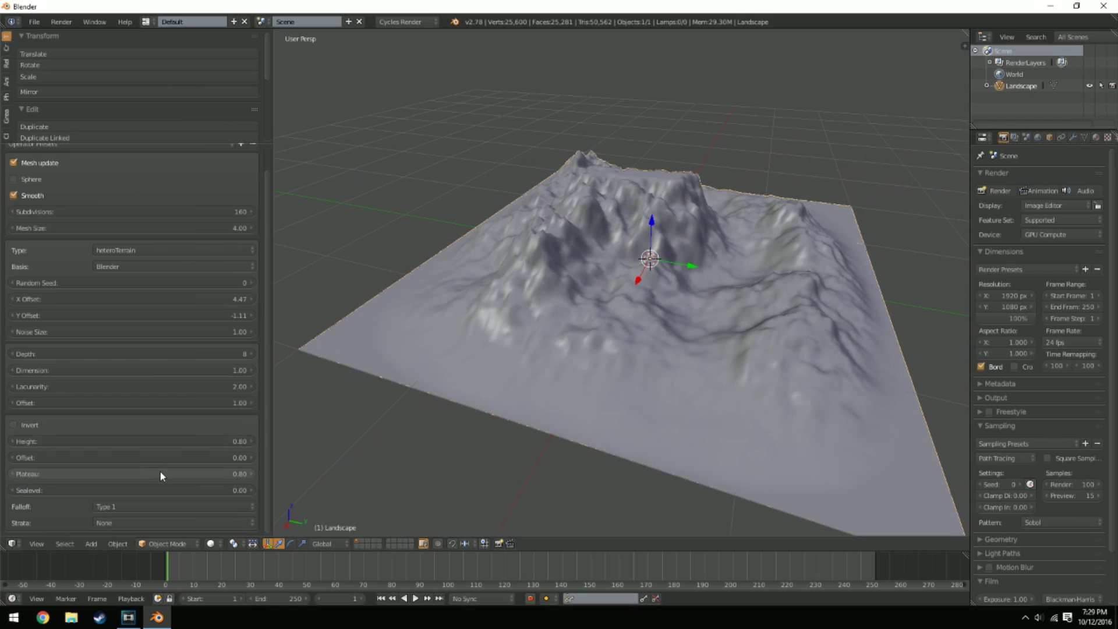
{"action": "middle_click_drag", "start_coordinate": [462, 381], "coordinate": [627, 368]}
{"action": "scroll", "coordinate": [627, 368], "scroll_direction": "up", "scroll_amount": 3}
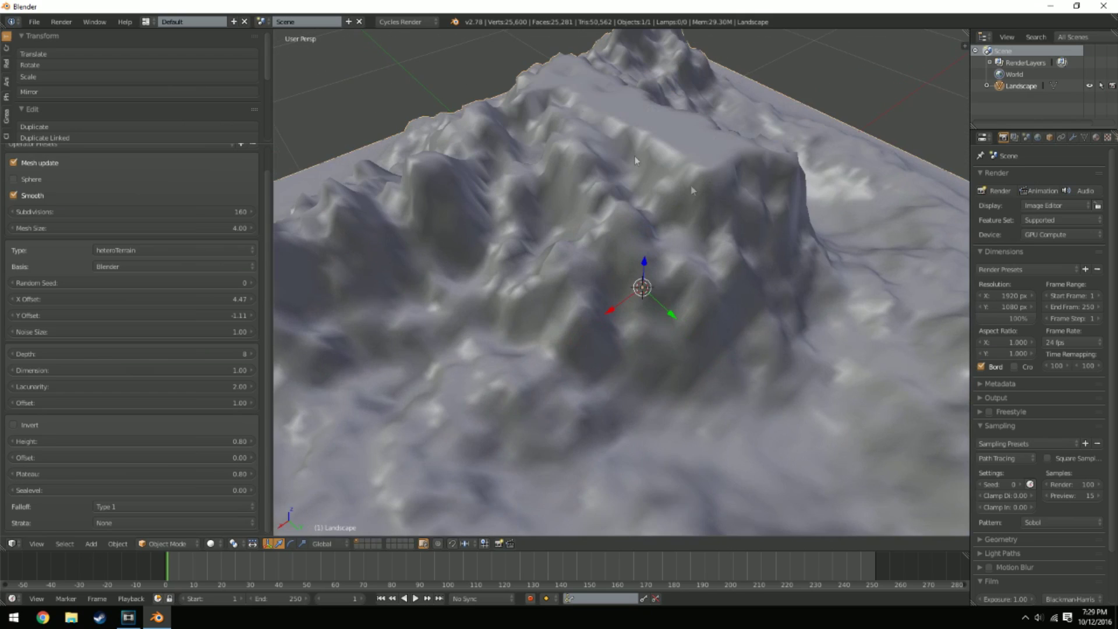
{"action": "scroll", "coordinate": [654, 112], "scroll_direction": "down", "scroll_amount": 5}
{"action": "left_click", "coordinate": [212, 472]}
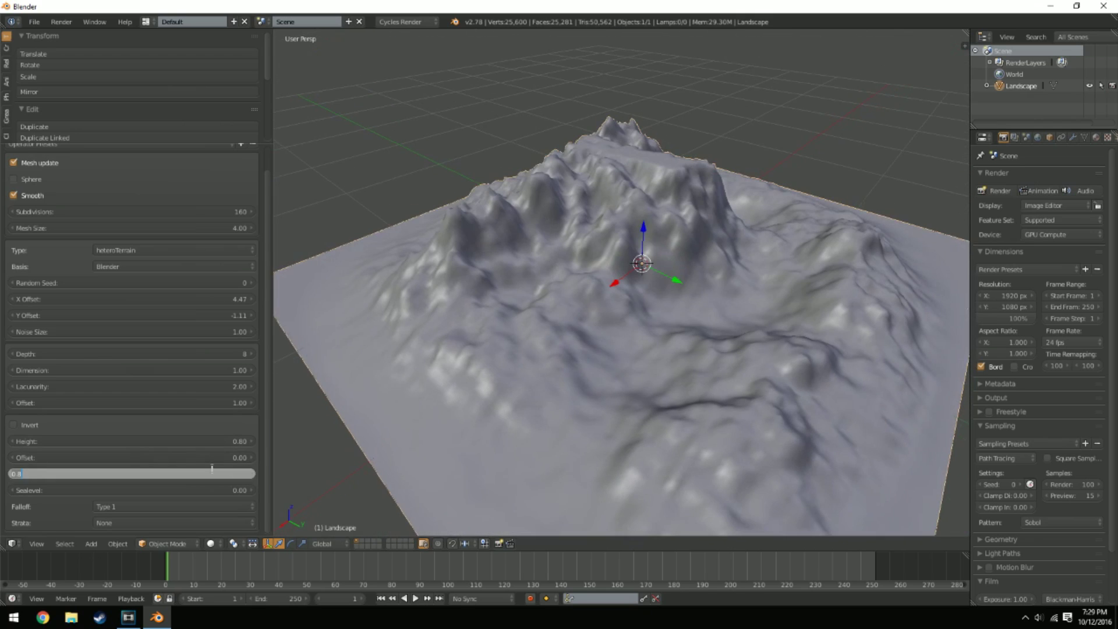
{"action": "type", "text": "1"}
{"action": "key", "text": "Return"}
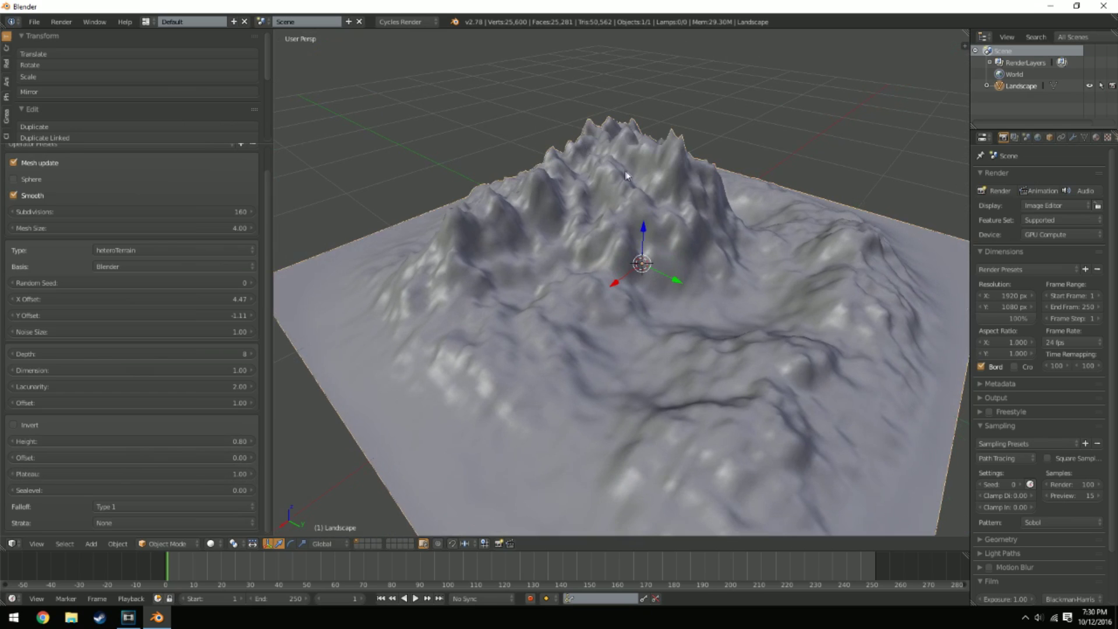
{"action": "middle_click_drag", "start_coordinate": [710, 173], "coordinate": [524, 157]}
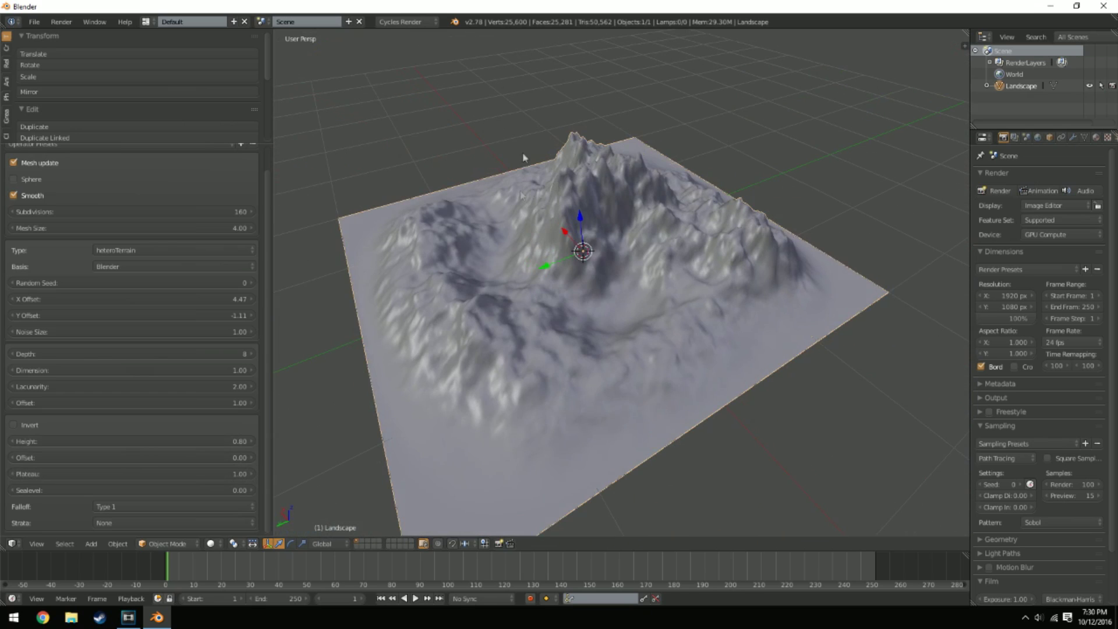
Set terrain Height to 2.00 and Plateau to 2.00.
{"action": "left_click", "coordinate": [102, 441]}
{"action": "type", "text": "2"}
{"action": "key", "text": "Return"}
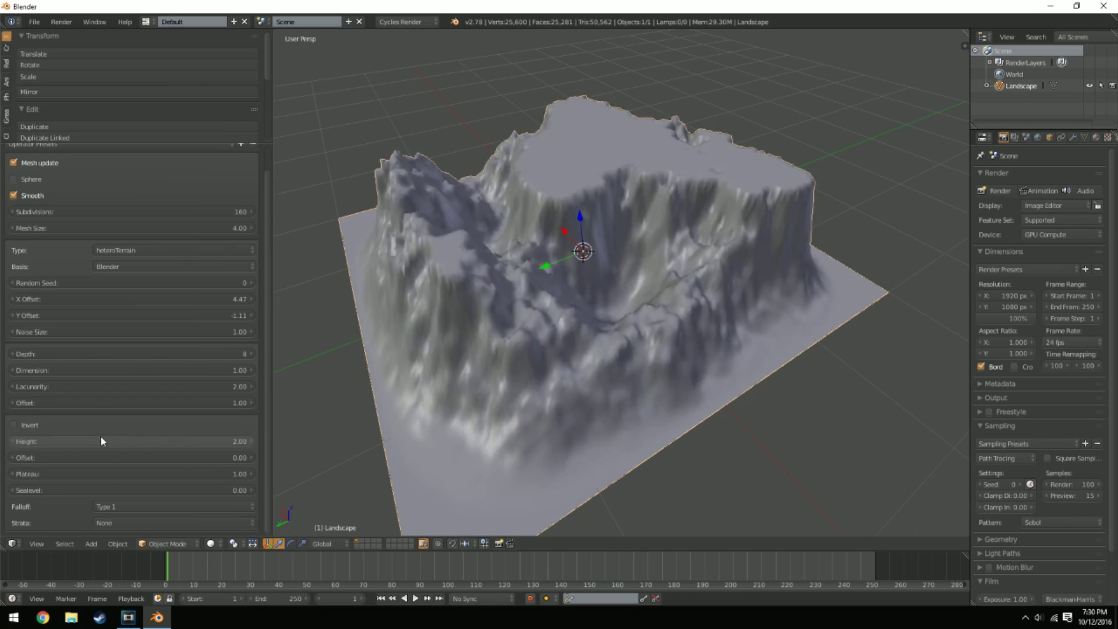
{"action": "left_click", "coordinate": [102, 473]}
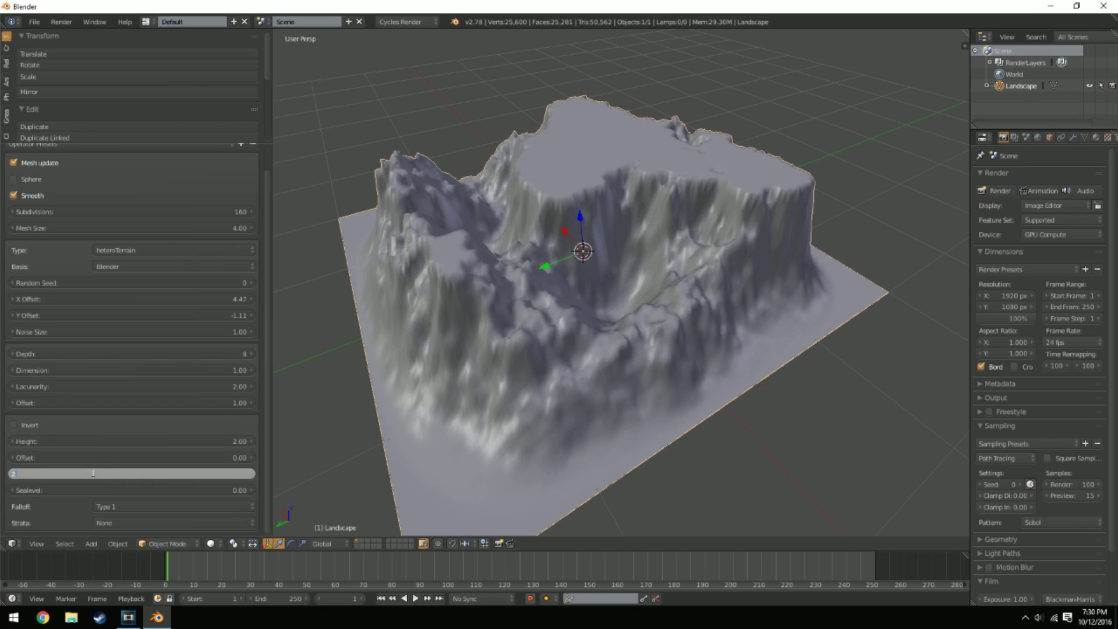
{"action": "key", "text": "Return"}
{"action": "middle_click_drag", "start_coordinate": [728, 279], "coordinate": [823, 270]}
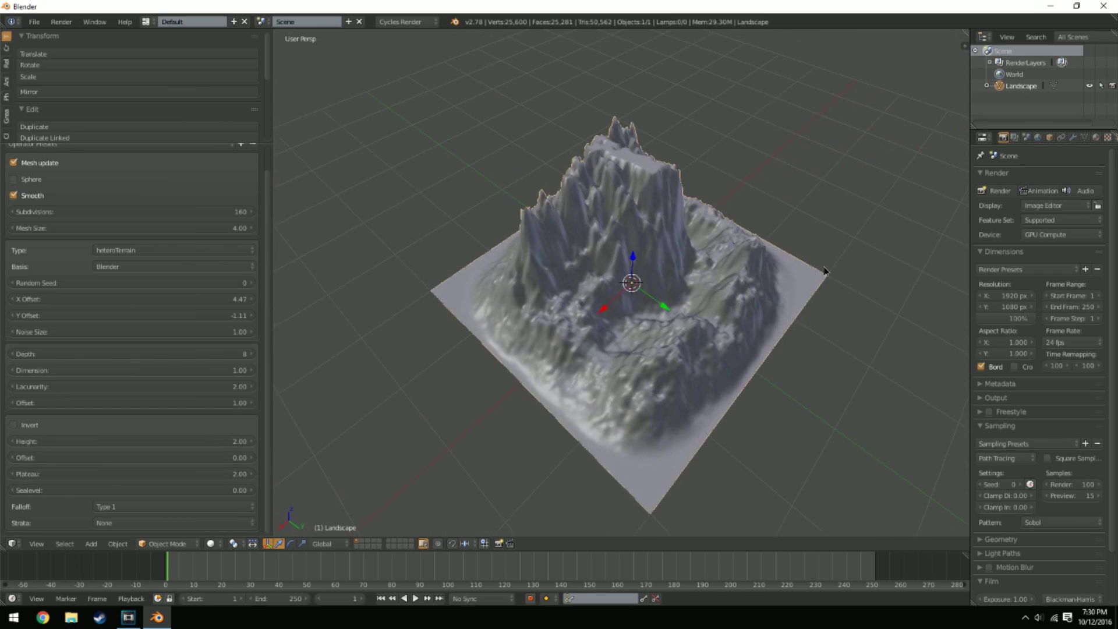
{"action": "scroll", "coordinate": [757, 245], "scroll_direction": "up", "scroll_amount": 2}
Raise Plateau to 3.00 and lower Sealevel to 0.00.
{"action": "left_click", "coordinate": [159, 474]}
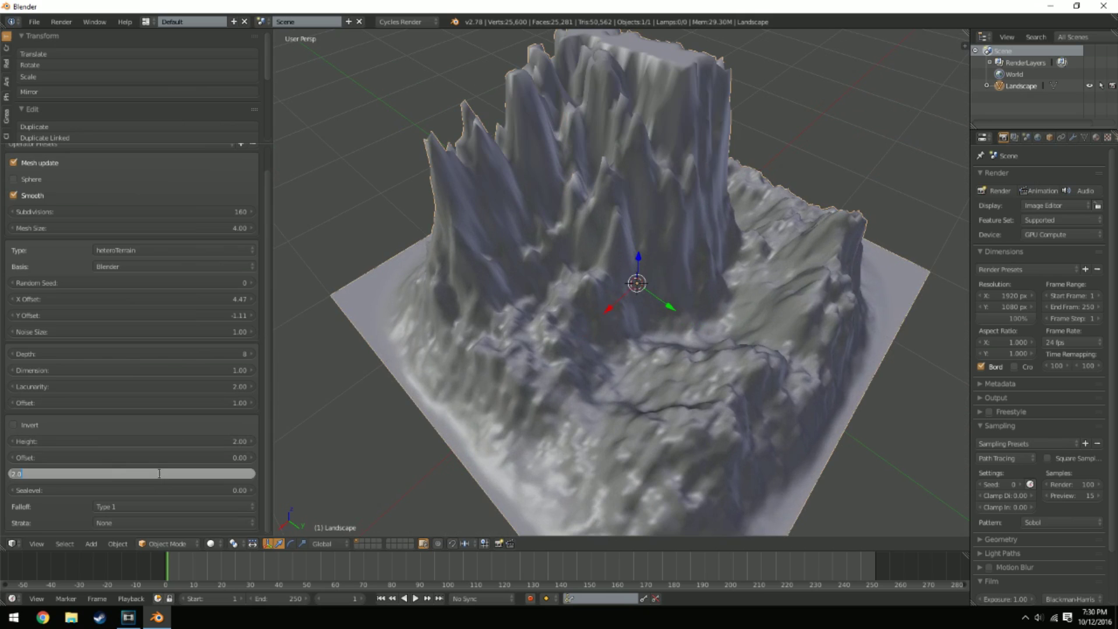
{"action": "type", "text": "3"}
{"action": "key", "text": "Return"}
{"action": "scroll", "coordinate": [924, 284], "scroll_direction": "down", "scroll_amount": 3}
{"action": "middle_click_drag", "start_coordinate": [924, 284], "coordinate": [732, 262]}
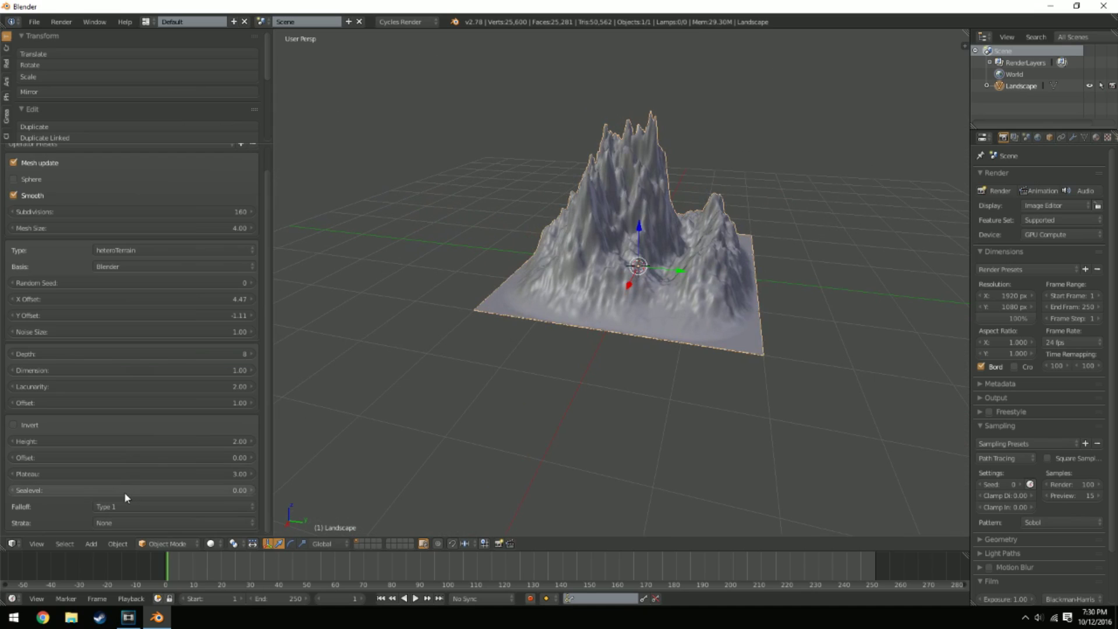
{"action": "mouse_move", "coordinate": [124, 491]}
{"action": "left_mouse_down"}
{"action": "mouse_move", "coordinate": [173, 492]}
{"action": "mouse_move", "coordinate": [140, 492]}
{"action": "left_mouse_up"}
{"action": "scroll", "coordinate": [309, 401], "scroll_direction": "up", "scroll_amount": 5}
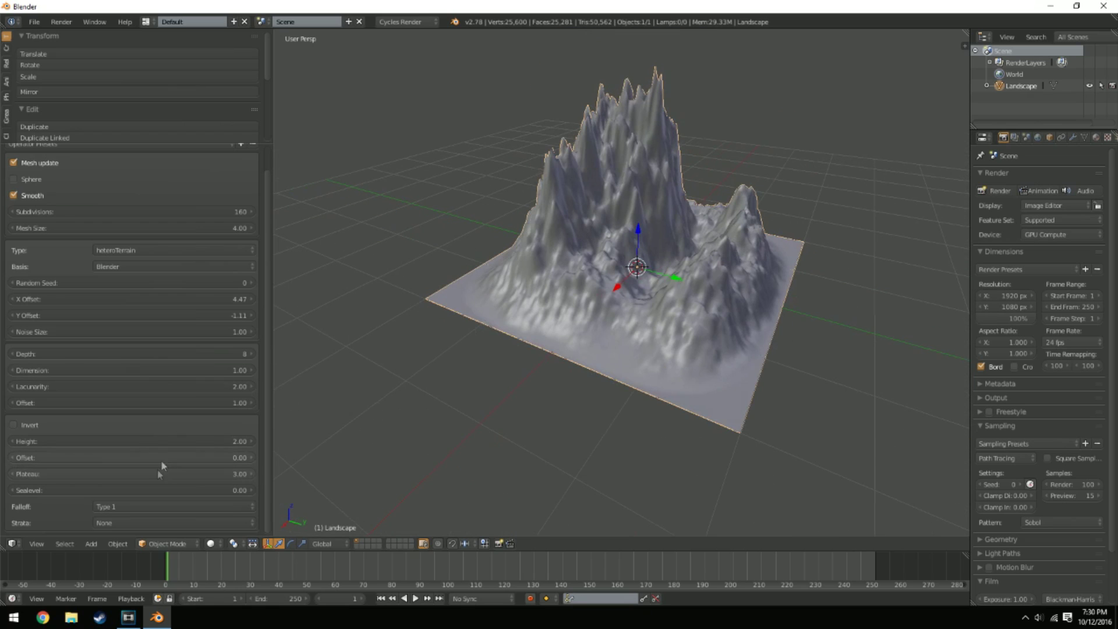
Cut terrain Height and Plateau to 1.00 each.
{"action": "left_click", "coordinate": [171, 438]}
{"action": "type", "text": "1"}
{"action": "key", "text": "Return"}
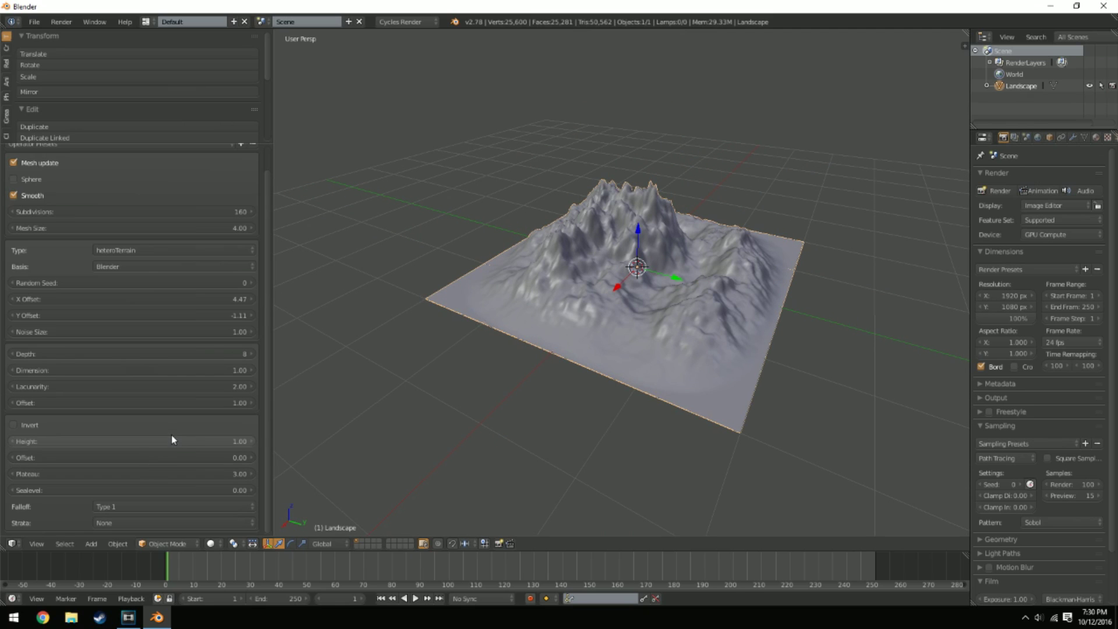
{"action": "left_click", "coordinate": [172, 473]}
{"action": "type", "text": "1"}
{"action": "key", "text": "Return"}
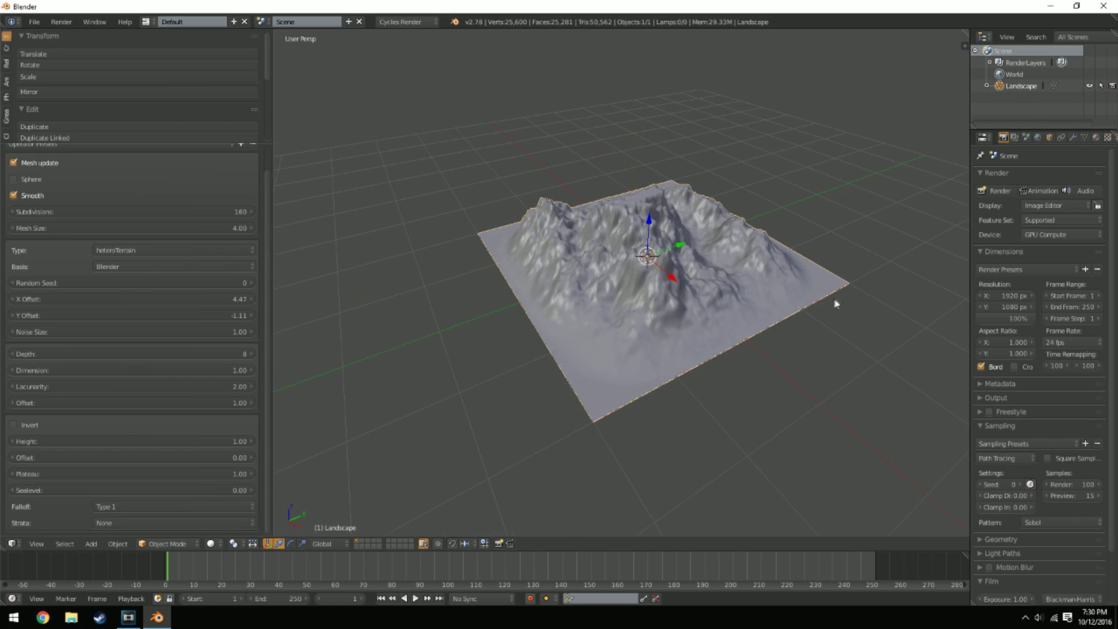
{"action": "middle_click_drag", "start_coordinate": [836, 303], "coordinate": [724, 254]}
{"action": "middle_click_drag", "start_coordinate": [575, 205], "coordinate": [556, 190]}
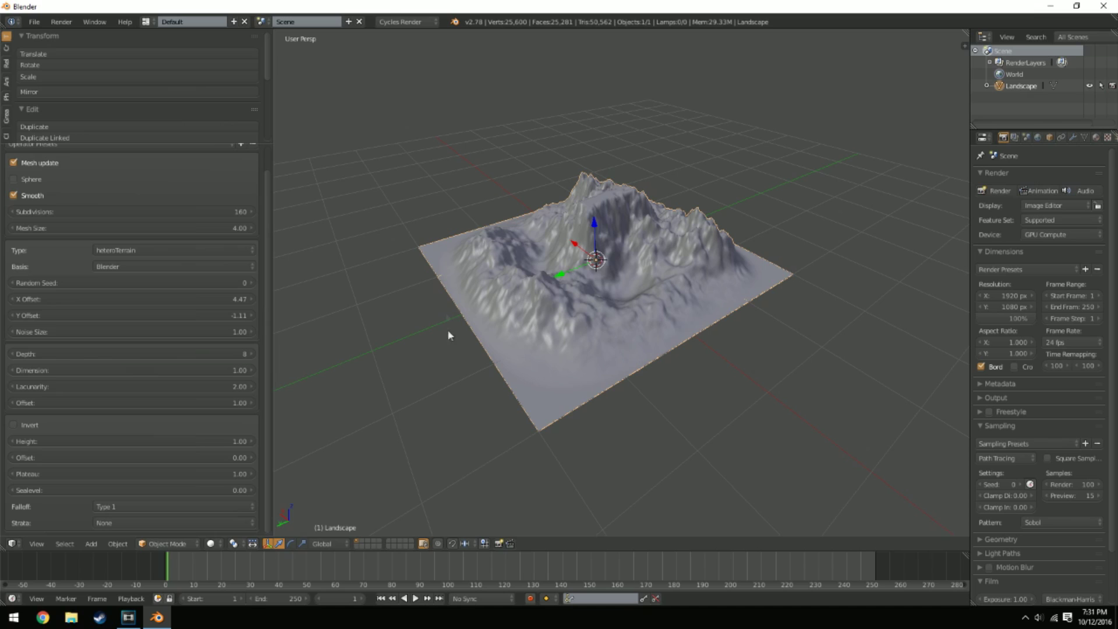
{"action": "middle_click_drag", "start_coordinate": [489, 330], "coordinate": [422, 343]}
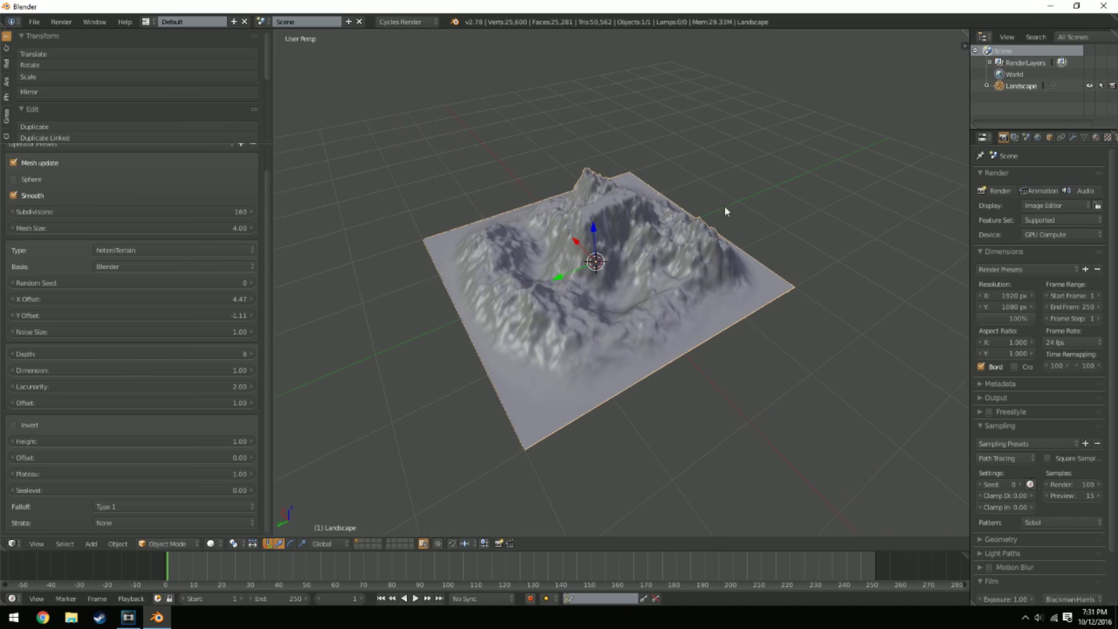
Compare Falloff Type 2 and Y falloff on the terrain edges.
{"action": "left_click", "coordinate": [149, 505]}
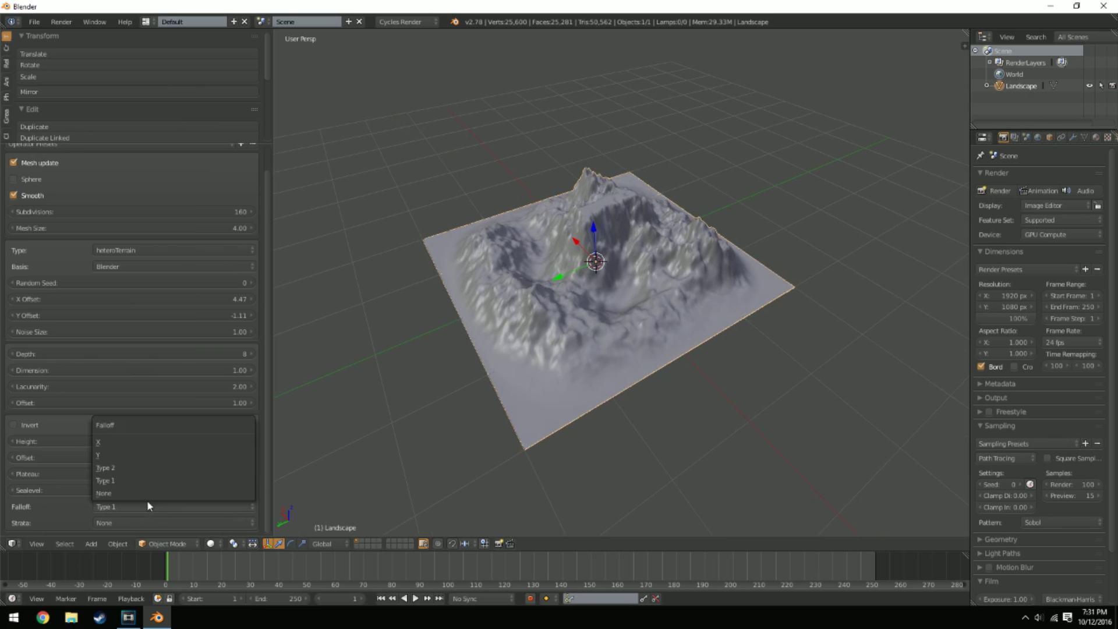
{"action": "left_click", "coordinate": [138, 466]}
{"action": "middle_click_drag", "start_coordinate": [305, 390], "coordinate": [637, 205]}
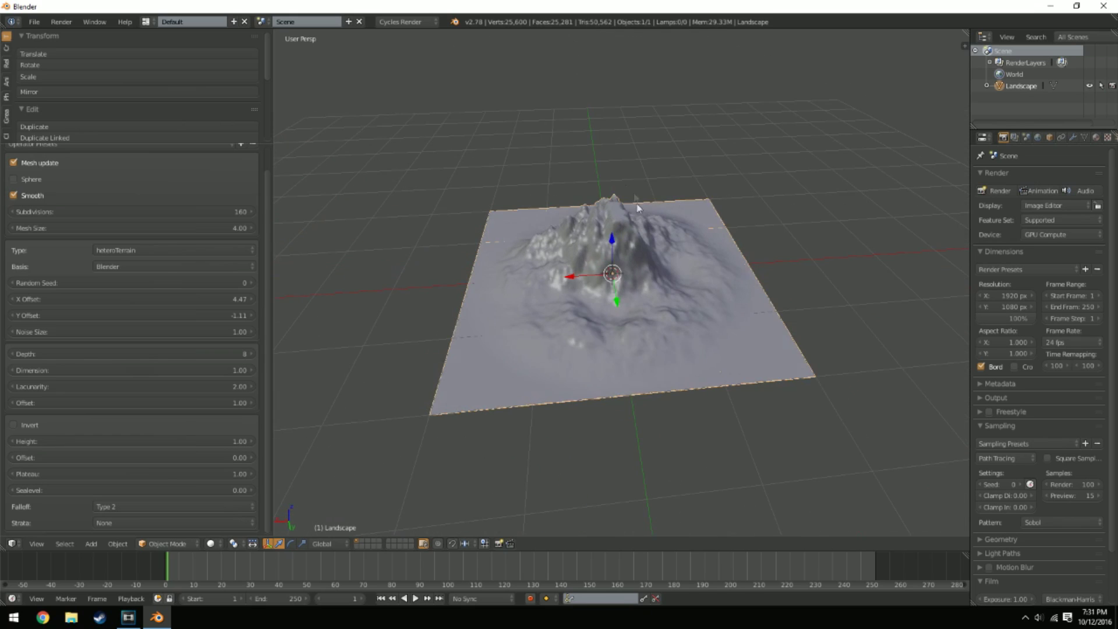
{"action": "middle_click_drag", "start_coordinate": [672, 335], "coordinate": [611, 349]}
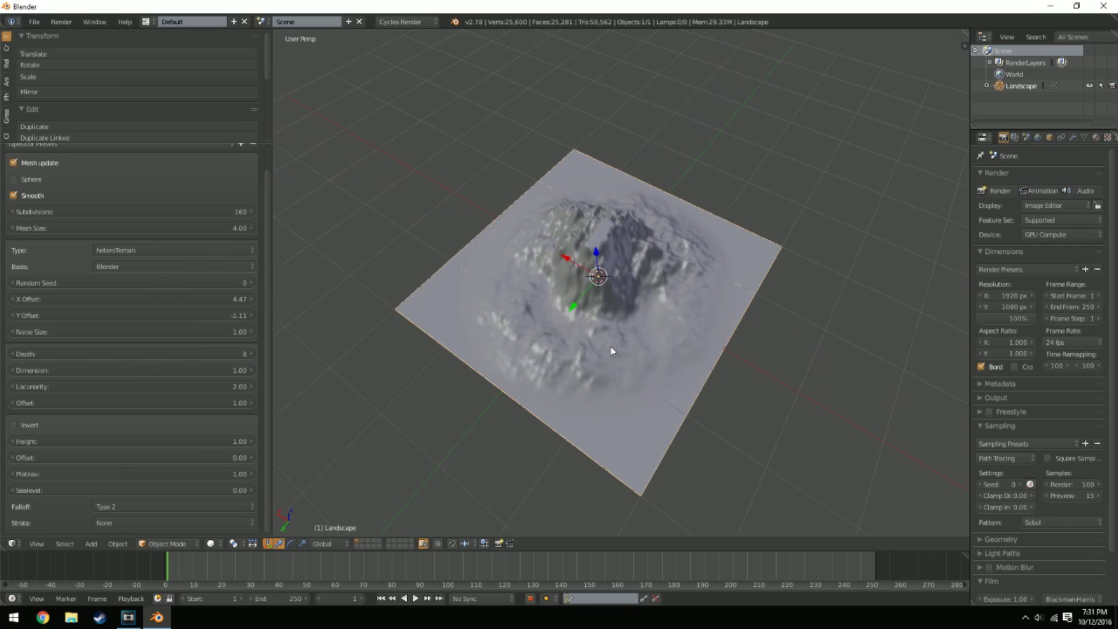
{"action": "middle_click_drag", "start_coordinate": [504, 351], "coordinate": [803, 309]}
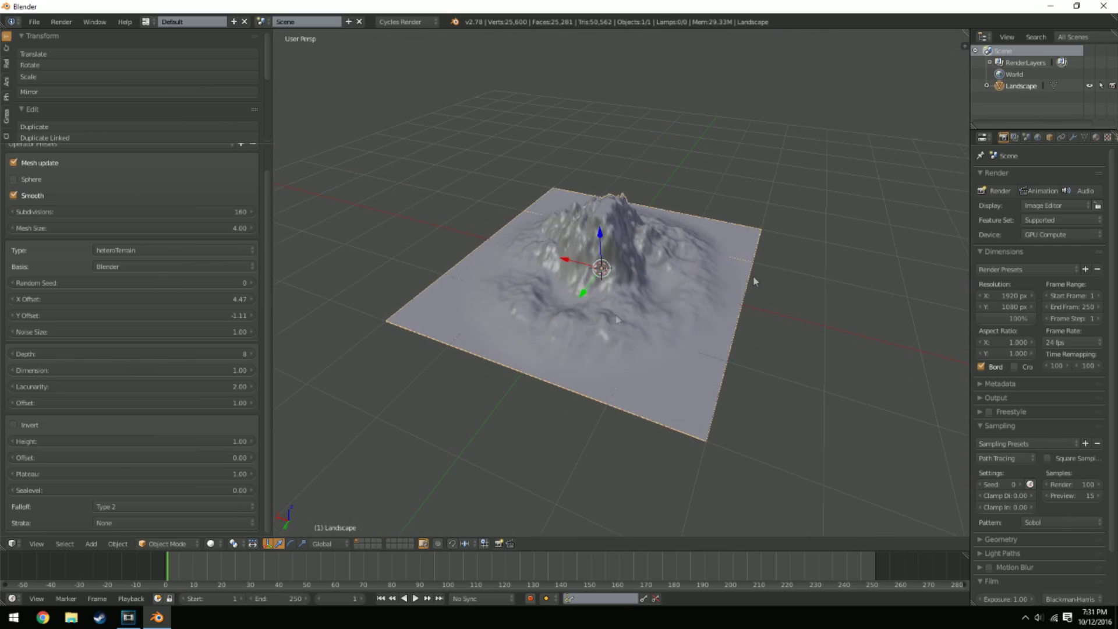
{"action": "left_click", "coordinate": [107, 506]}
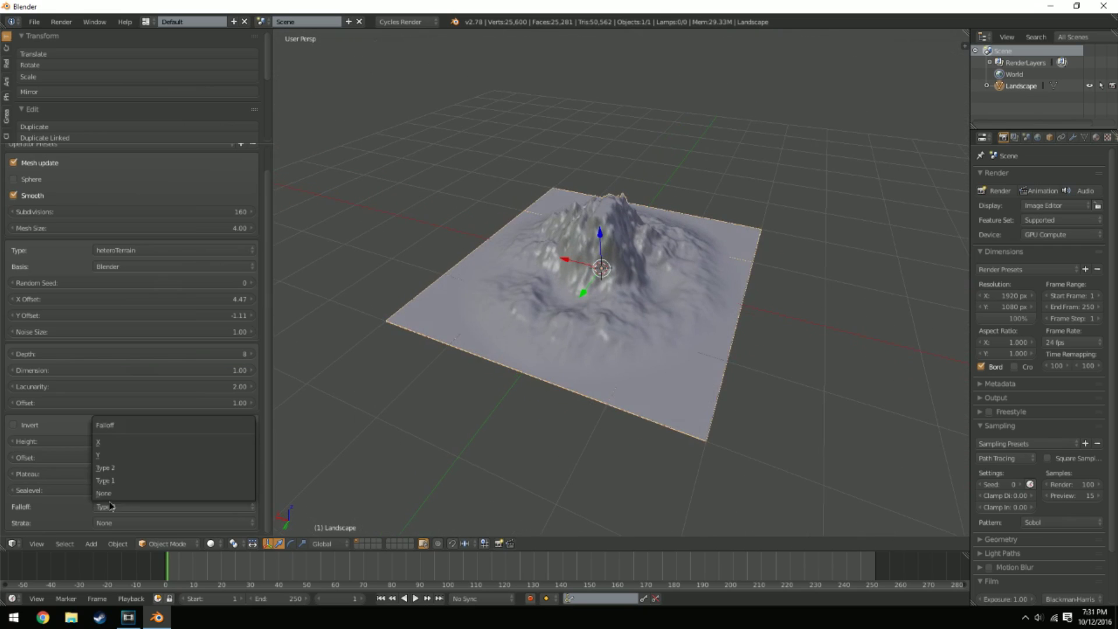
{"action": "left_click", "coordinate": [127, 455]}
{"action": "middle_click_drag", "start_coordinate": [590, 423], "coordinate": [552, 295]}
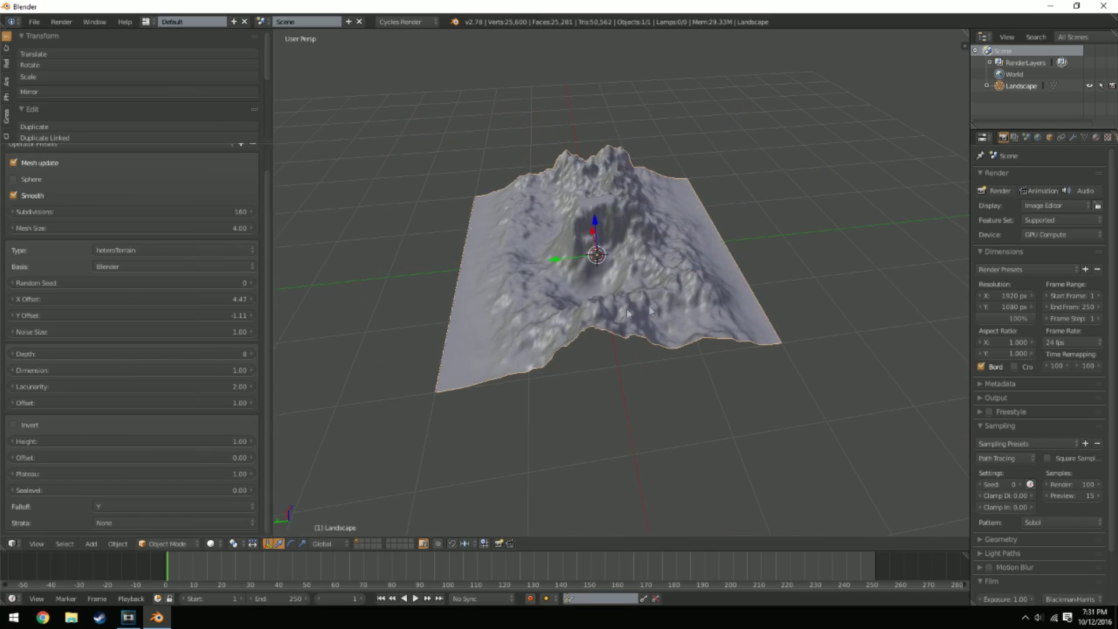
{"action": "middle_click_drag", "start_coordinate": [628, 314], "coordinate": [779, 291]}
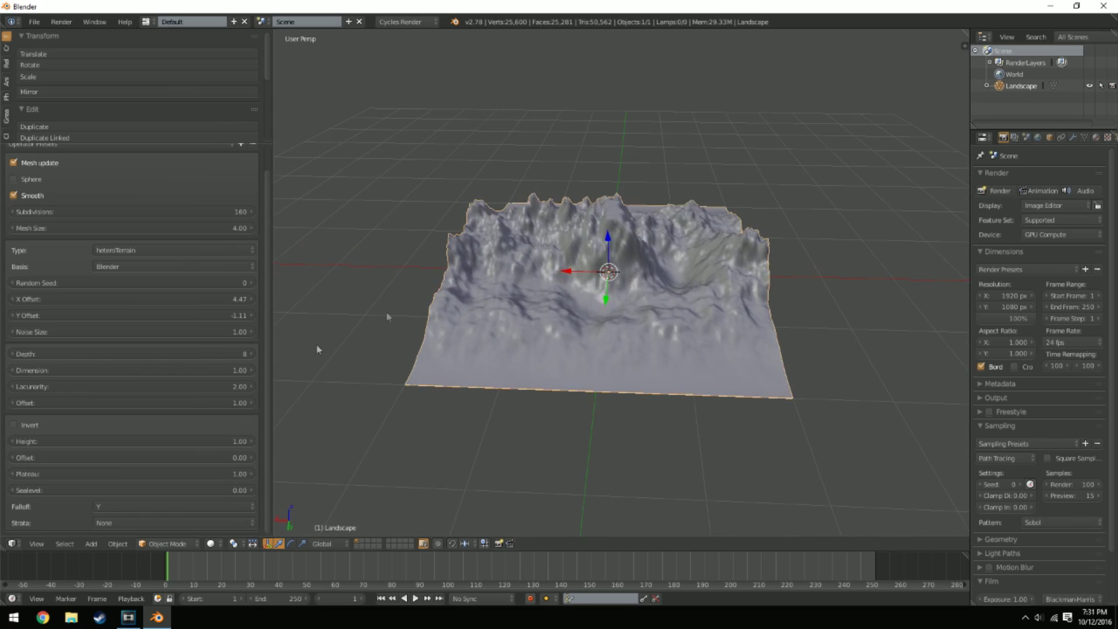
Try X and None falloff, then settle on Falloff Type 1.
{"action": "left_click", "coordinate": [104, 507]}
{"action": "left_click", "coordinate": [123, 444]}
{"action": "middle_click_drag", "start_coordinate": [648, 248], "coordinate": [682, 265]}
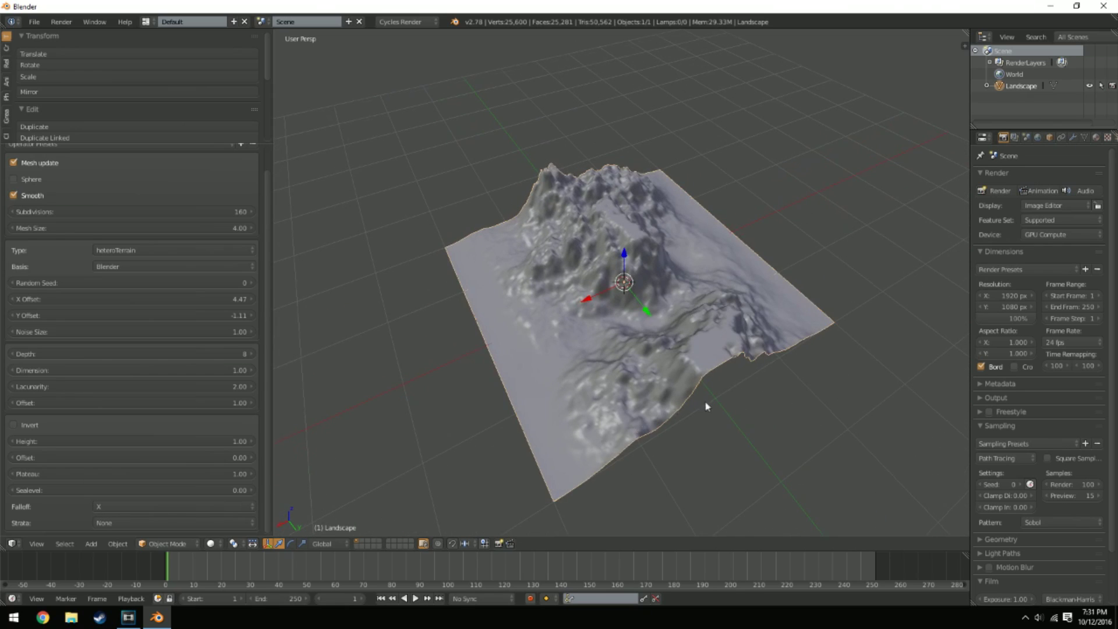
{"action": "middle_click_drag", "start_coordinate": [706, 406], "coordinate": [591, 318]}
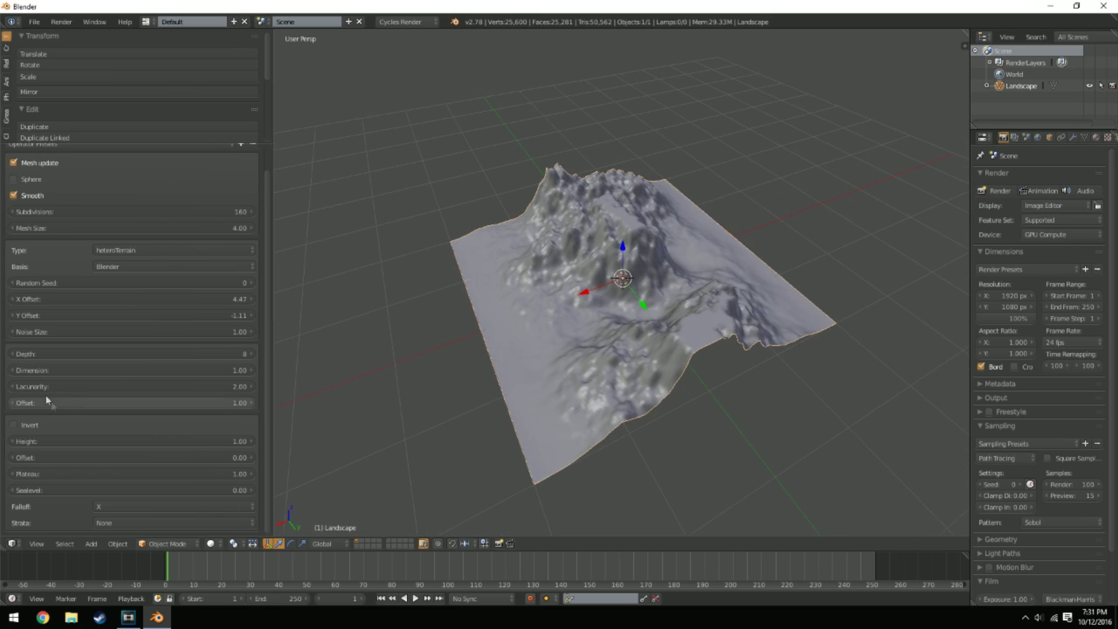
{"action": "left_click", "coordinate": [97, 506]}
{"action": "left_click", "coordinate": [99, 493]}
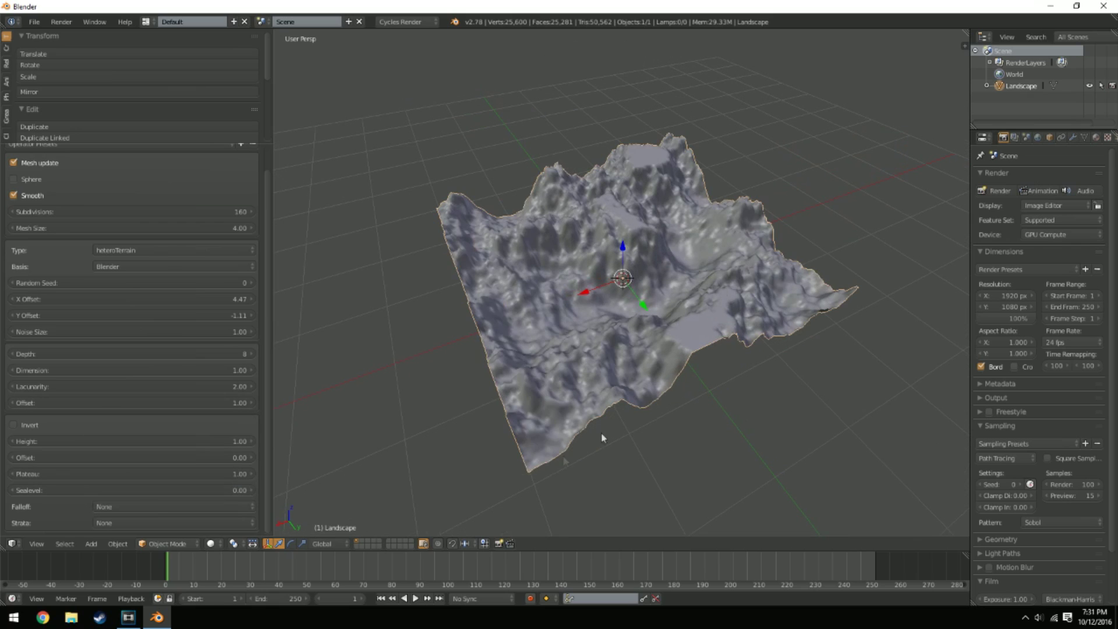
{"action": "middle_click_drag", "start_coordinate": [602, 439], "coordinate": [757, 373]}
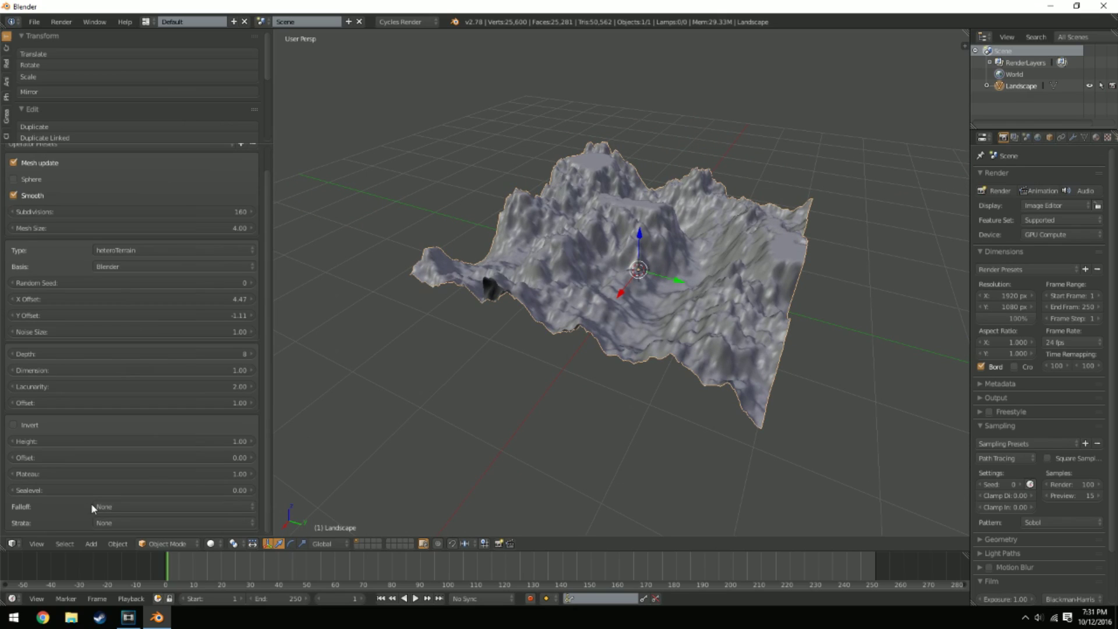
{"action": "left_click", "coordinate": [110, 507]}
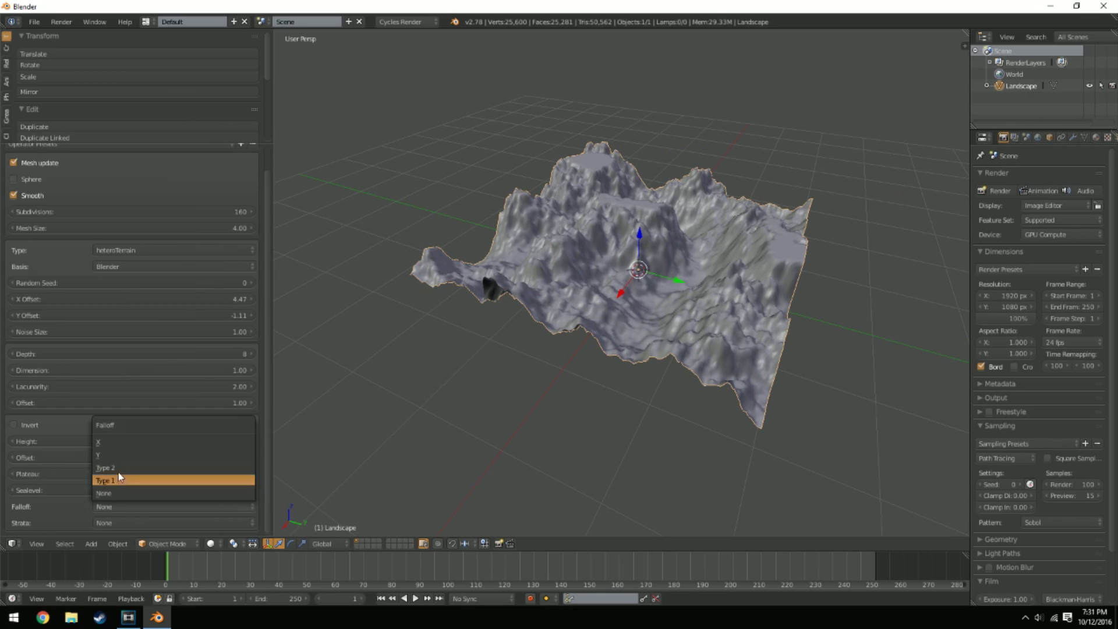
{"action": "left_click", "coordinate": [118, 480]}
{"action": "middle_click_drag", "start_coordinate": [325, 449], "coordinate": [349, 428]}
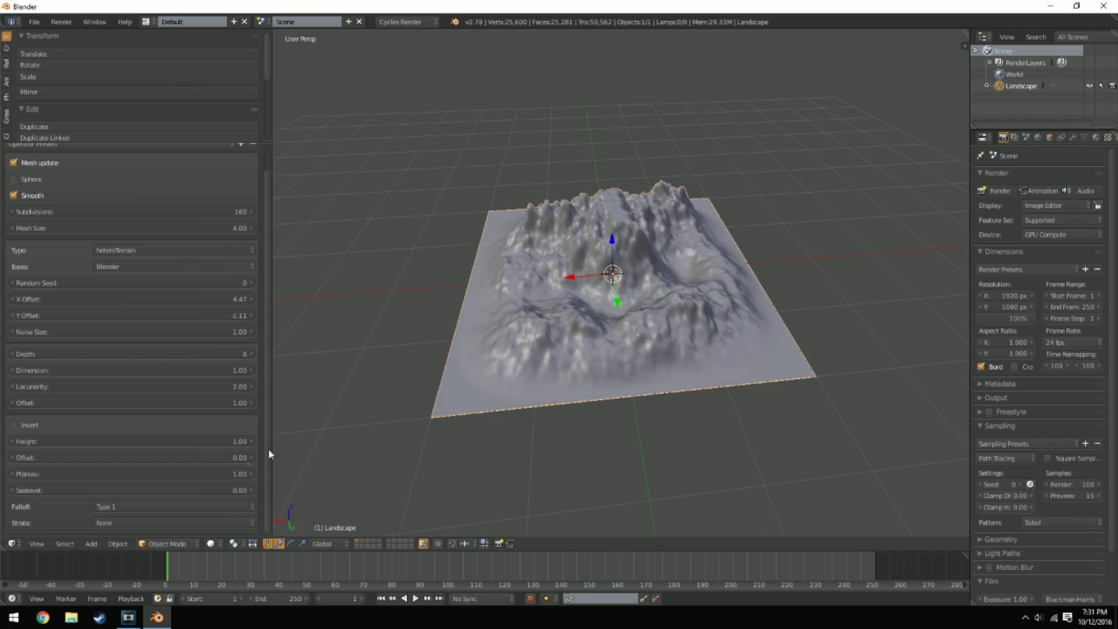
Add Type 1 strata terracing to the mountain terrain.
{"action": "middle_click_drag", "start_coordinate": [751, 384], "coordinate": [701, 382]}
{"action": "scroll", "coordinate": [637, 379], "scroll_direction": "up", "scroll_amount": 6}
{"action": "middle_click_drag", "start_coordinate": [519, 374], "coordinate": [654, 367]}
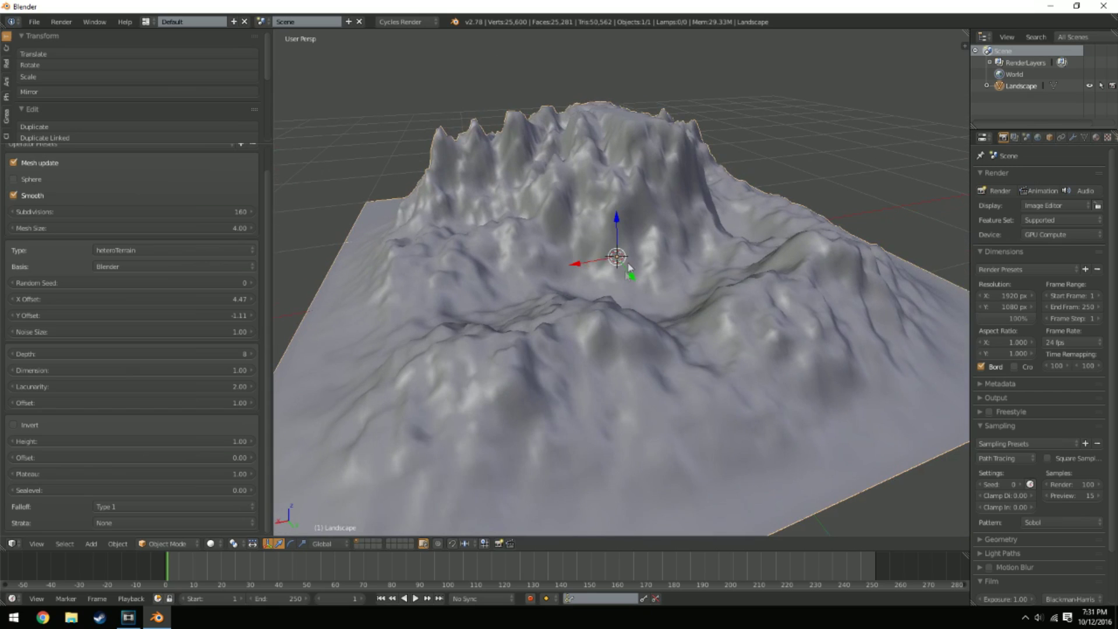
{"action": "left_click", "coordinate": [125, 524]}
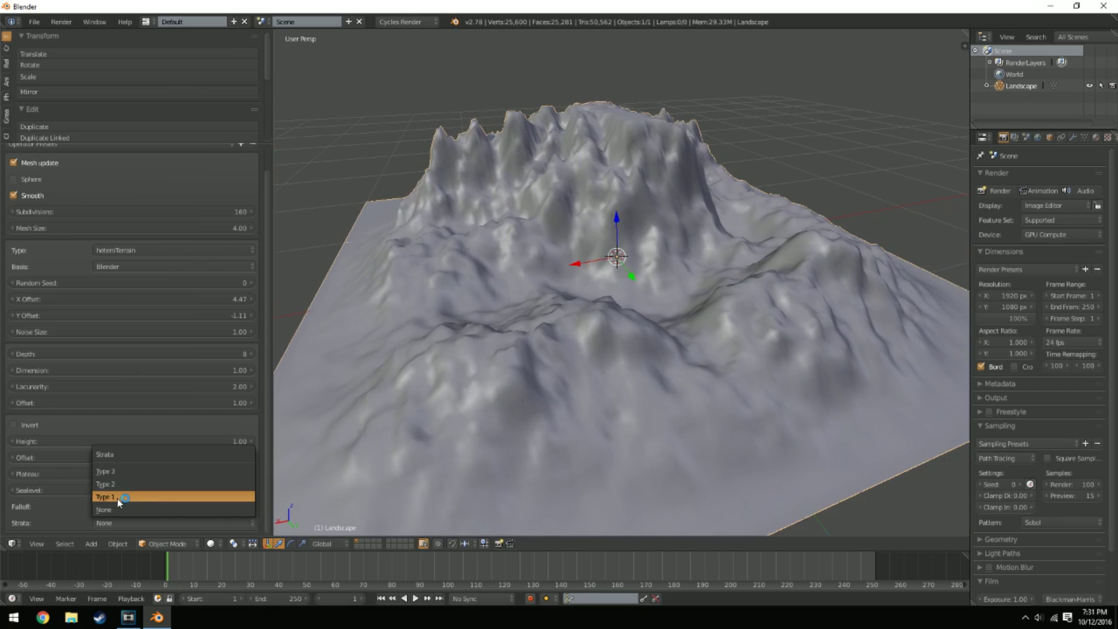
{"action": "left_click", "coordinate": [121, 500]}
{"action": "middle_click_drag", "start_coordinate": [621, 321], "coordinate": [804, 305]}
{"action": "scroll", "coordinate": [116, 507], "scroll_direction": "down", "scroll_amount": 1}
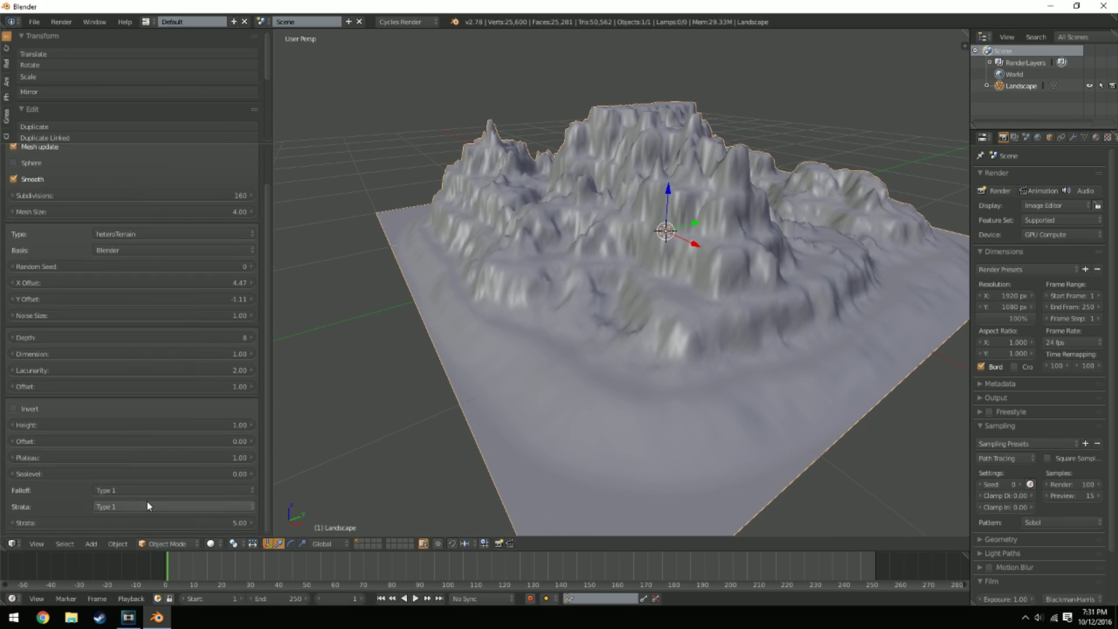
Try Strata amounts of 2.00, 3.00 and 10.00.
{"action": "left_click", "coordinate": [86, 521]}
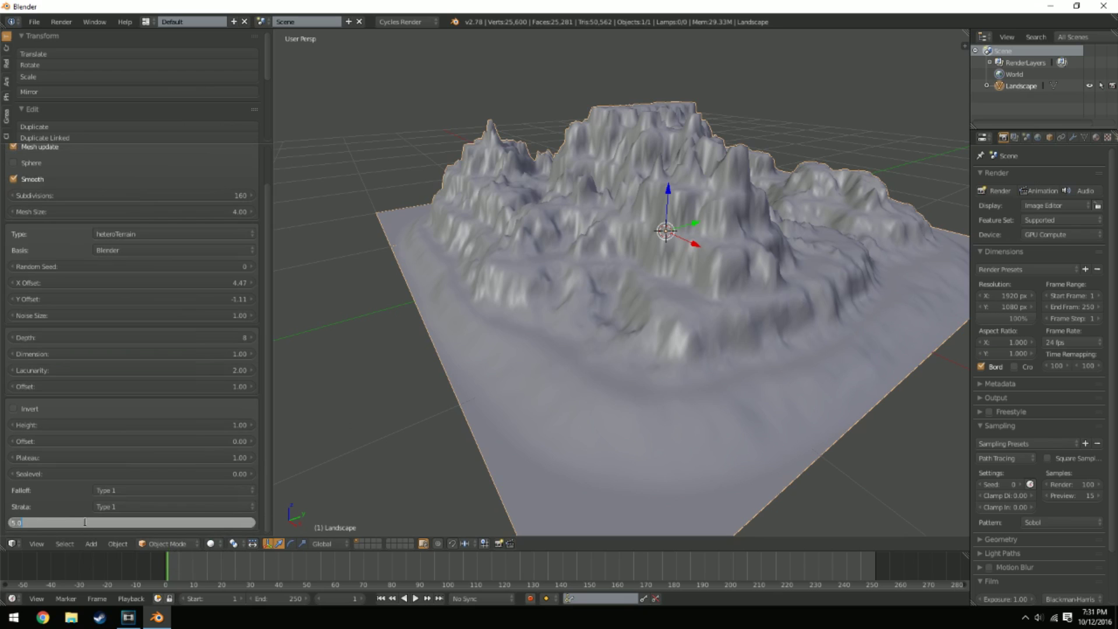
{"action": "type", "text": "2"}
{"action": "key", "text": "Return"}
{"action": "middle_click_drag", "start_coordinate": [703, 403], "coordinate": [678, 390]}
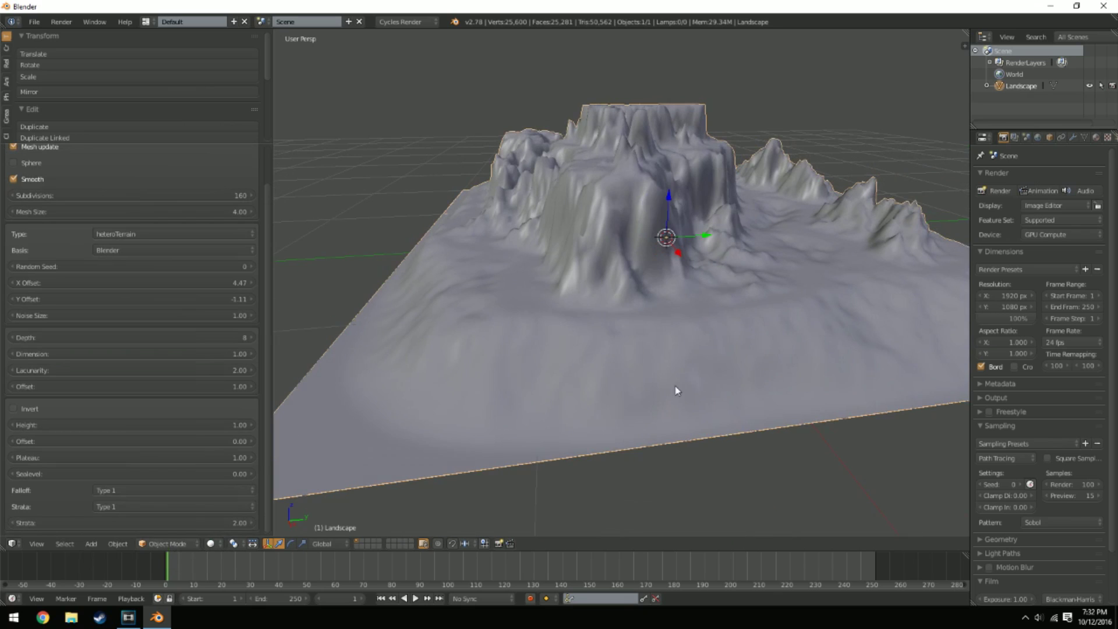
{"action": "left_click", "coordinate": [107, 522]}
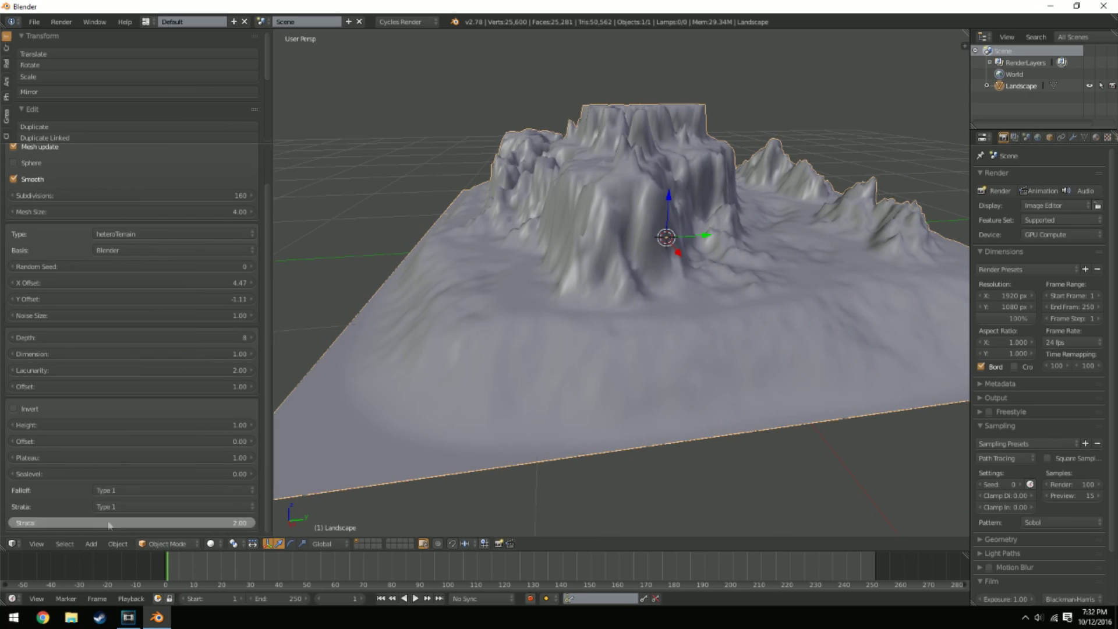
{"action": "type", "text": "3"}
{"action": "key", "text": "Return"}
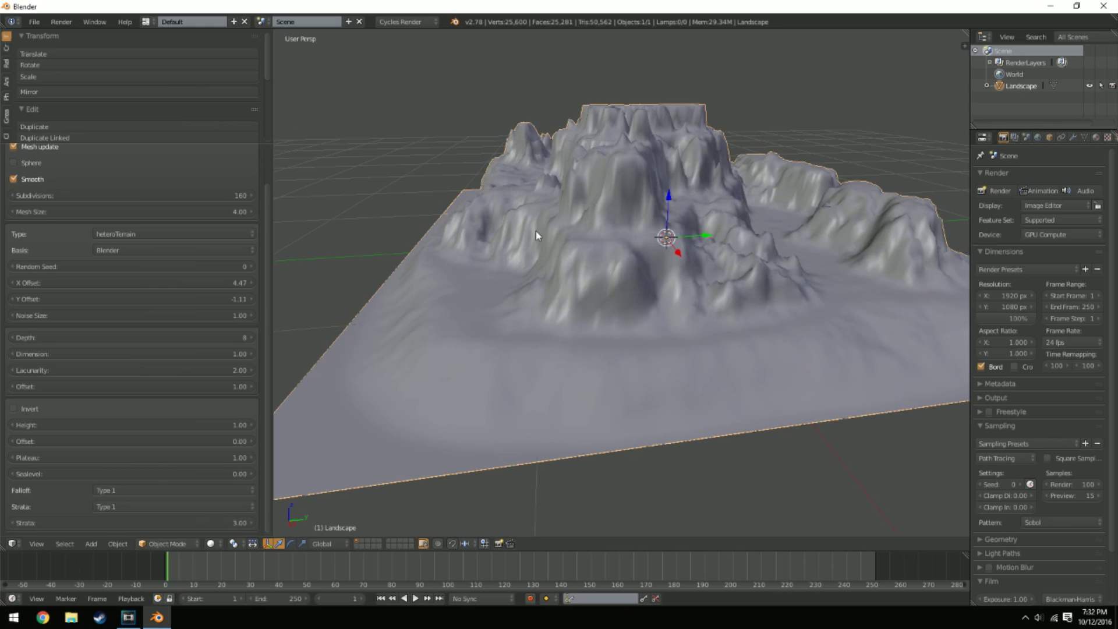
{"action": "left_click", "coordinate": [83, 520]}
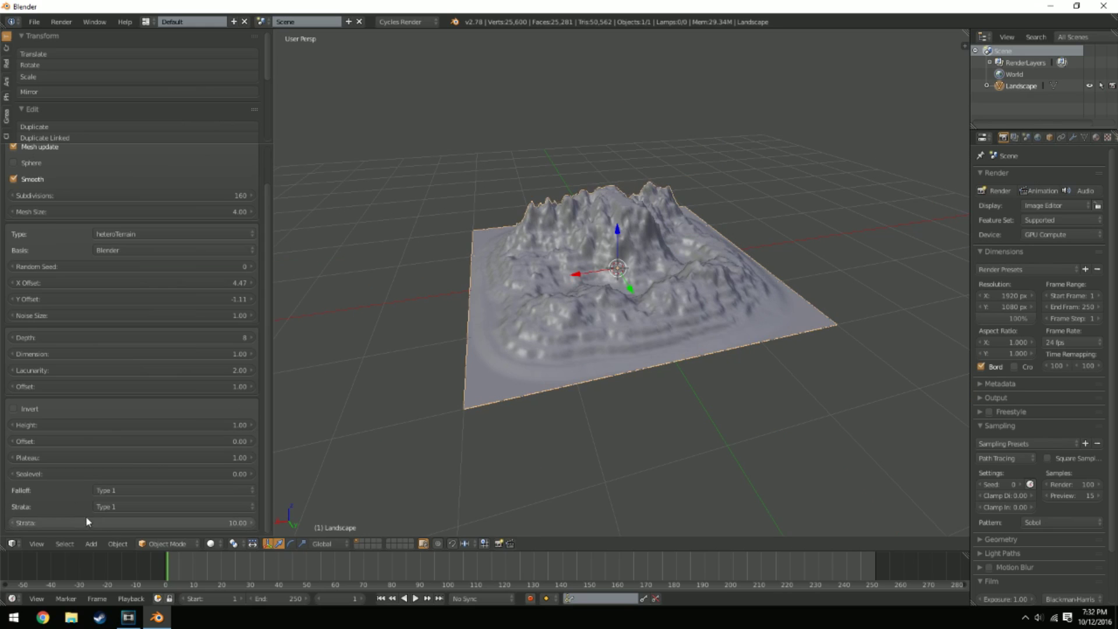
{"action": "type", "text": "10"}
{"action": "key", "text": "Return"}
Switch the Strata type to Type 2 for stepped terraces.
{"action": "left_click", "coordinate": [114, 505]}
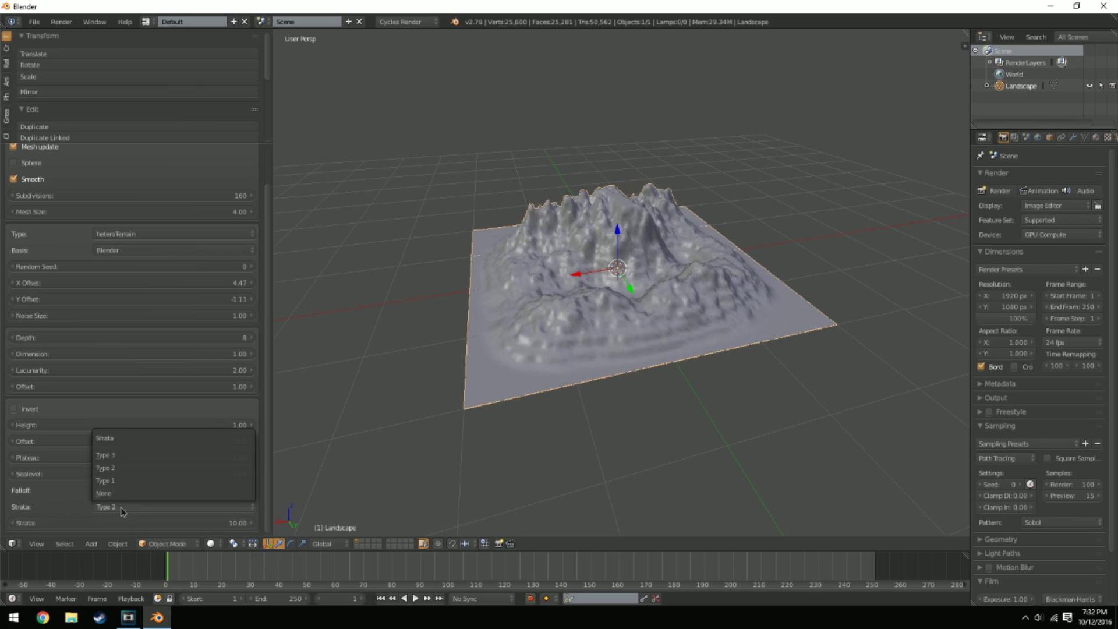
{"action": "left_click", "coordinate": [124, 466]}
{"action": "middle_click_drag", "start_coordinate": [694, 331], "coordinate": [323, 327]}
{"action": "middle_click_drag", "start_coordinate": [326, 449], "coordinate": [641, 403]}
{"action": "middle_click_drag", "start_coordinate": [317, 484], "coordinate": [280, 407]}
{"action": "scroll", "coordinate": [280, 408], "scroll_direction": "down", "scroll_amount": 5}
{"action": "scroll", "coordinate": [102, 248], "scroll_direction": "up", "scroll_amount": 2}
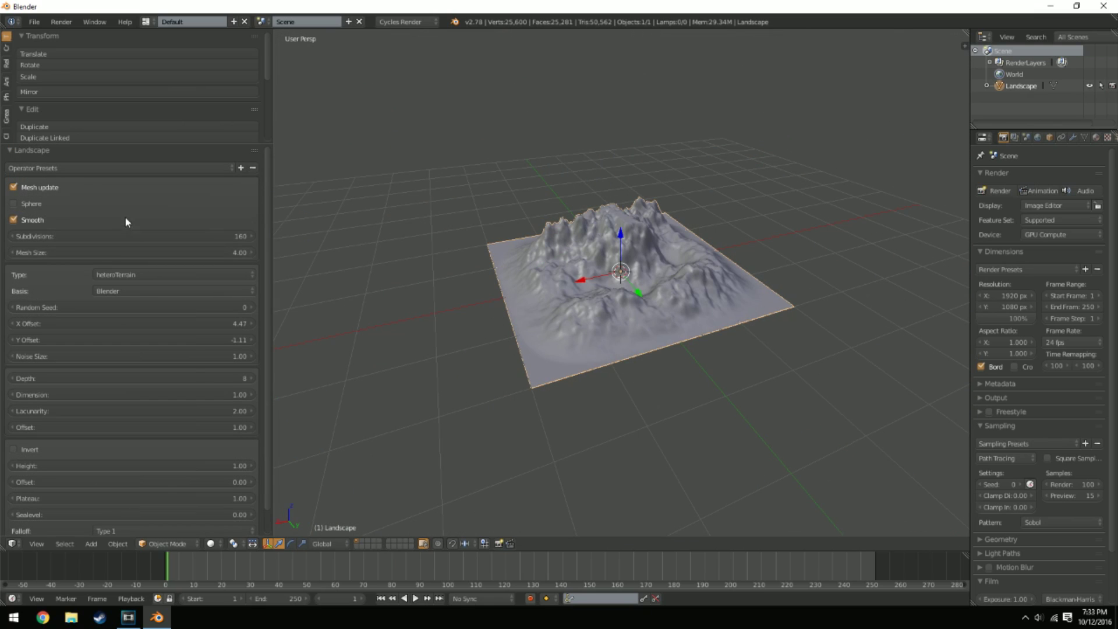
{"action": "scroll", "coordinate": [610, 282], "scroll_direction": "up", "scroll_amount": 8}
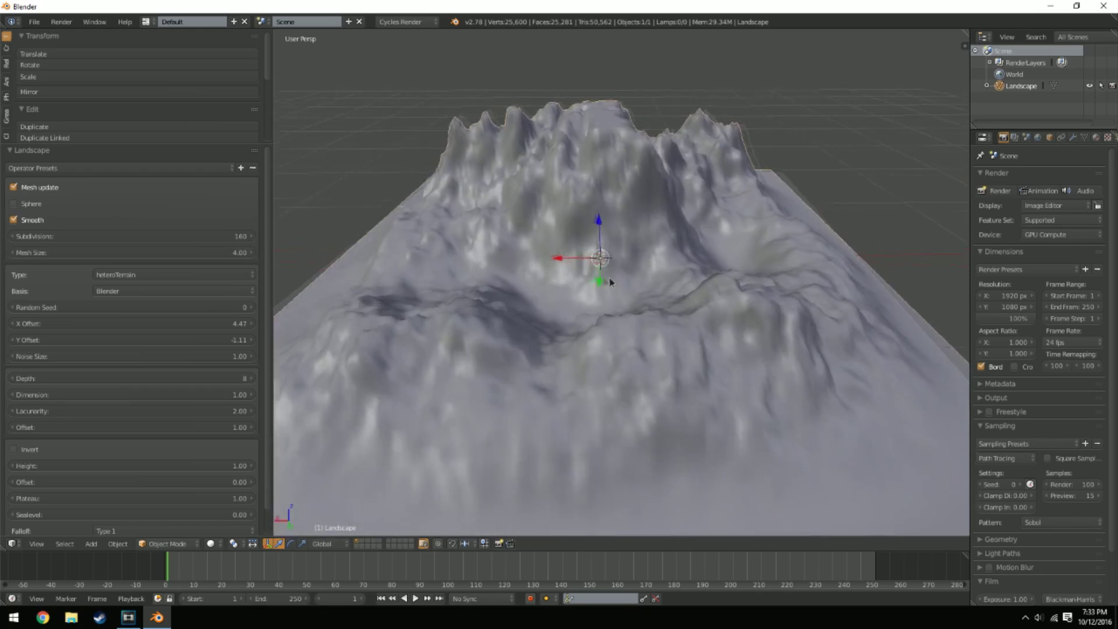
{"action": "middle_click_drag", "start_coordinate": [610, 282], "coordinate": [552, 289]}
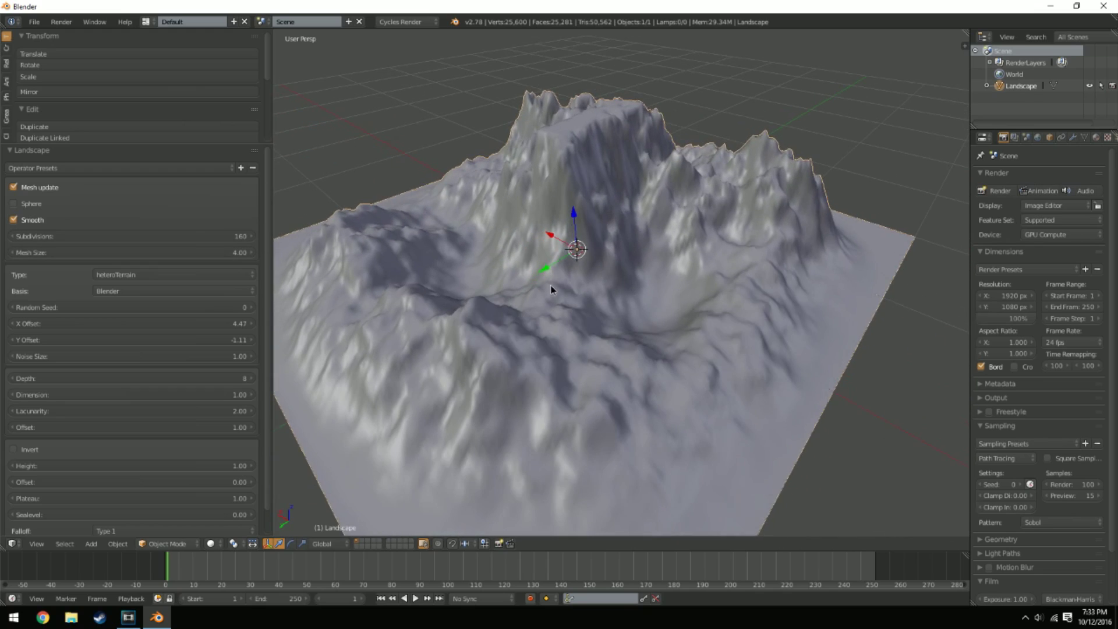